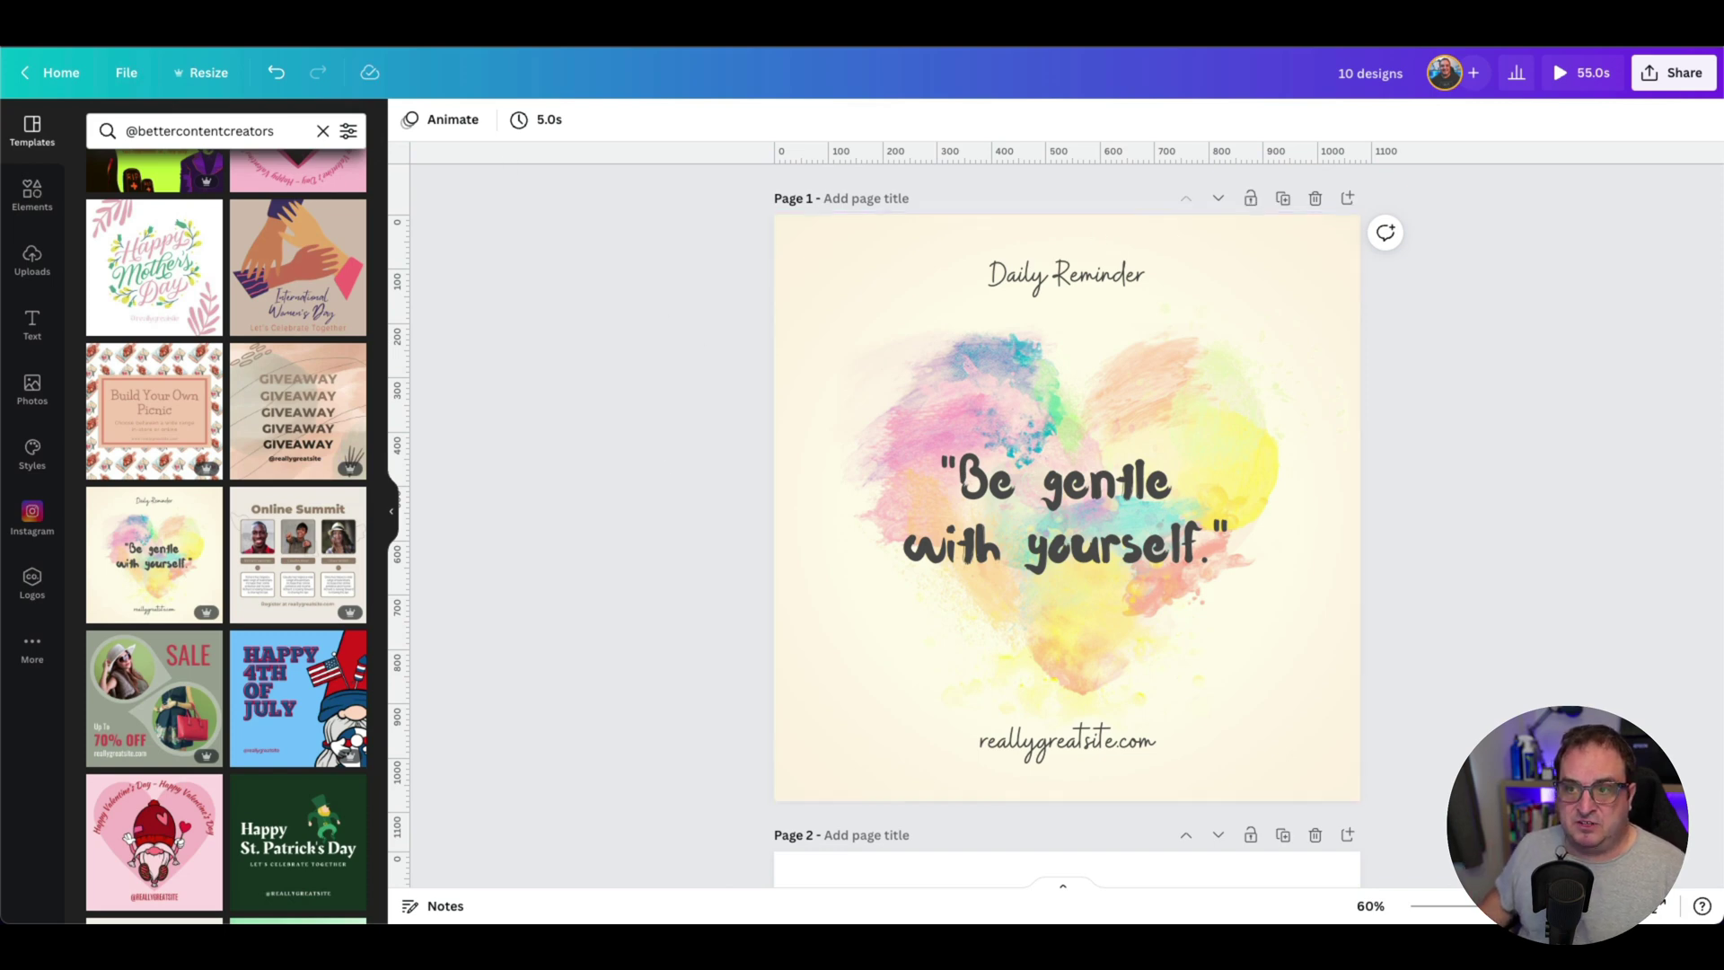
pyautogui.scroll(-6, 1460, 472)
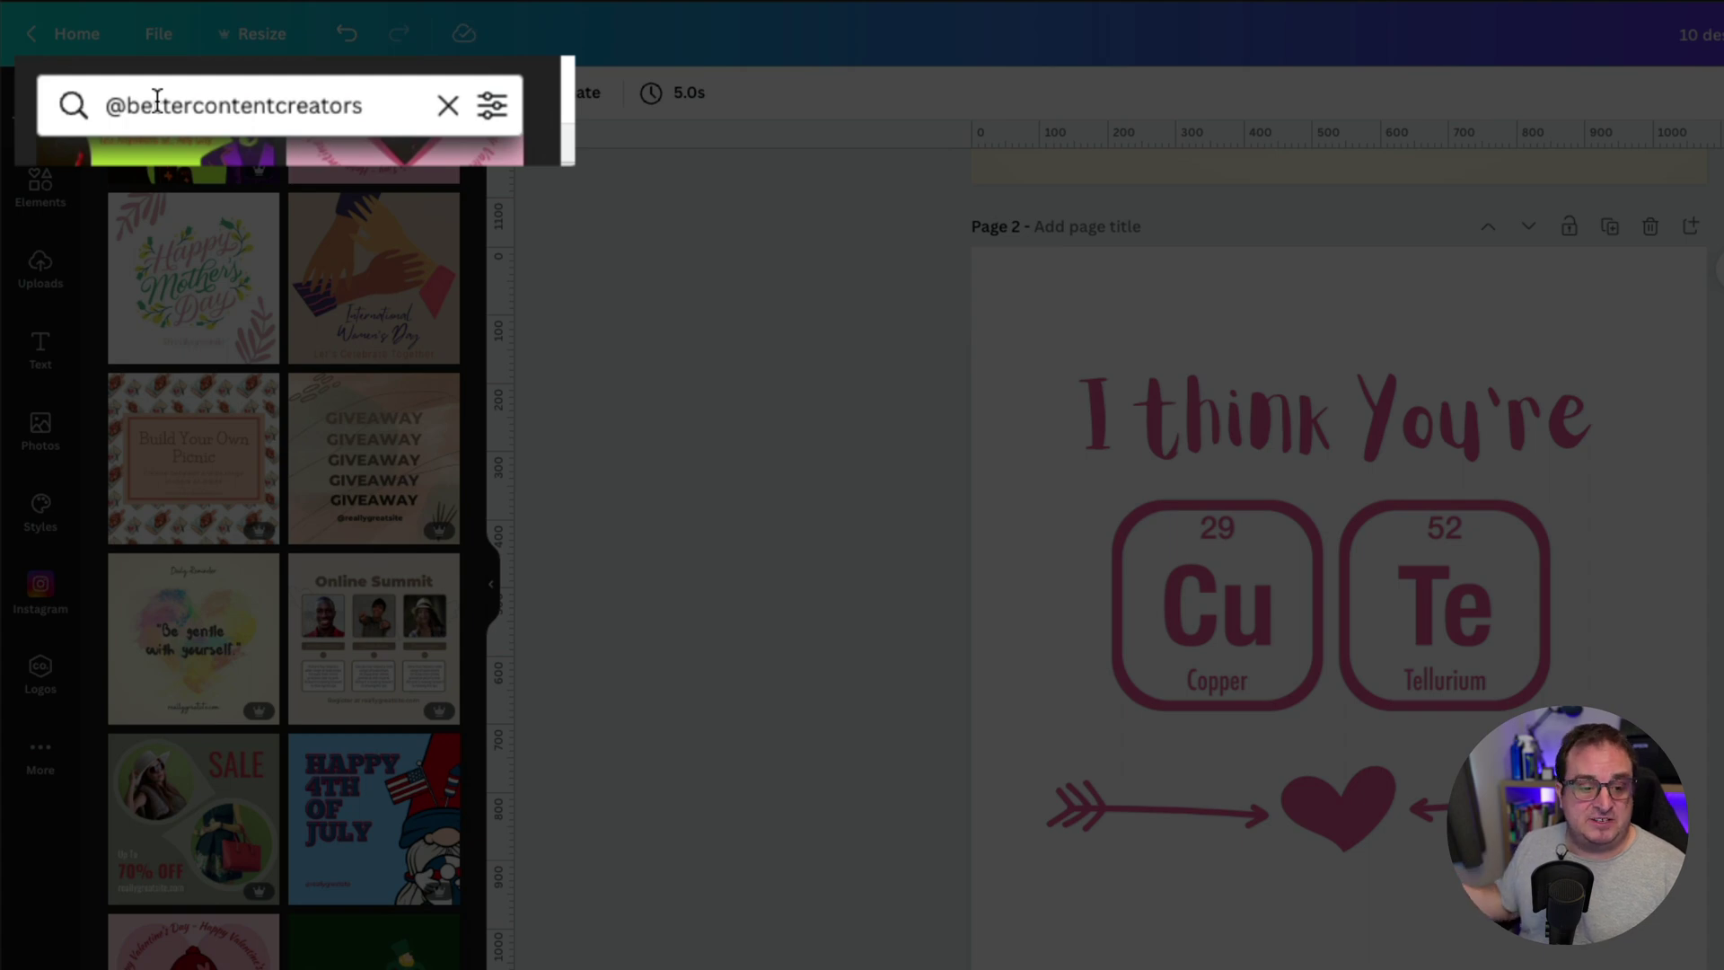
pyautogui.scroll(-10, 341, 723)
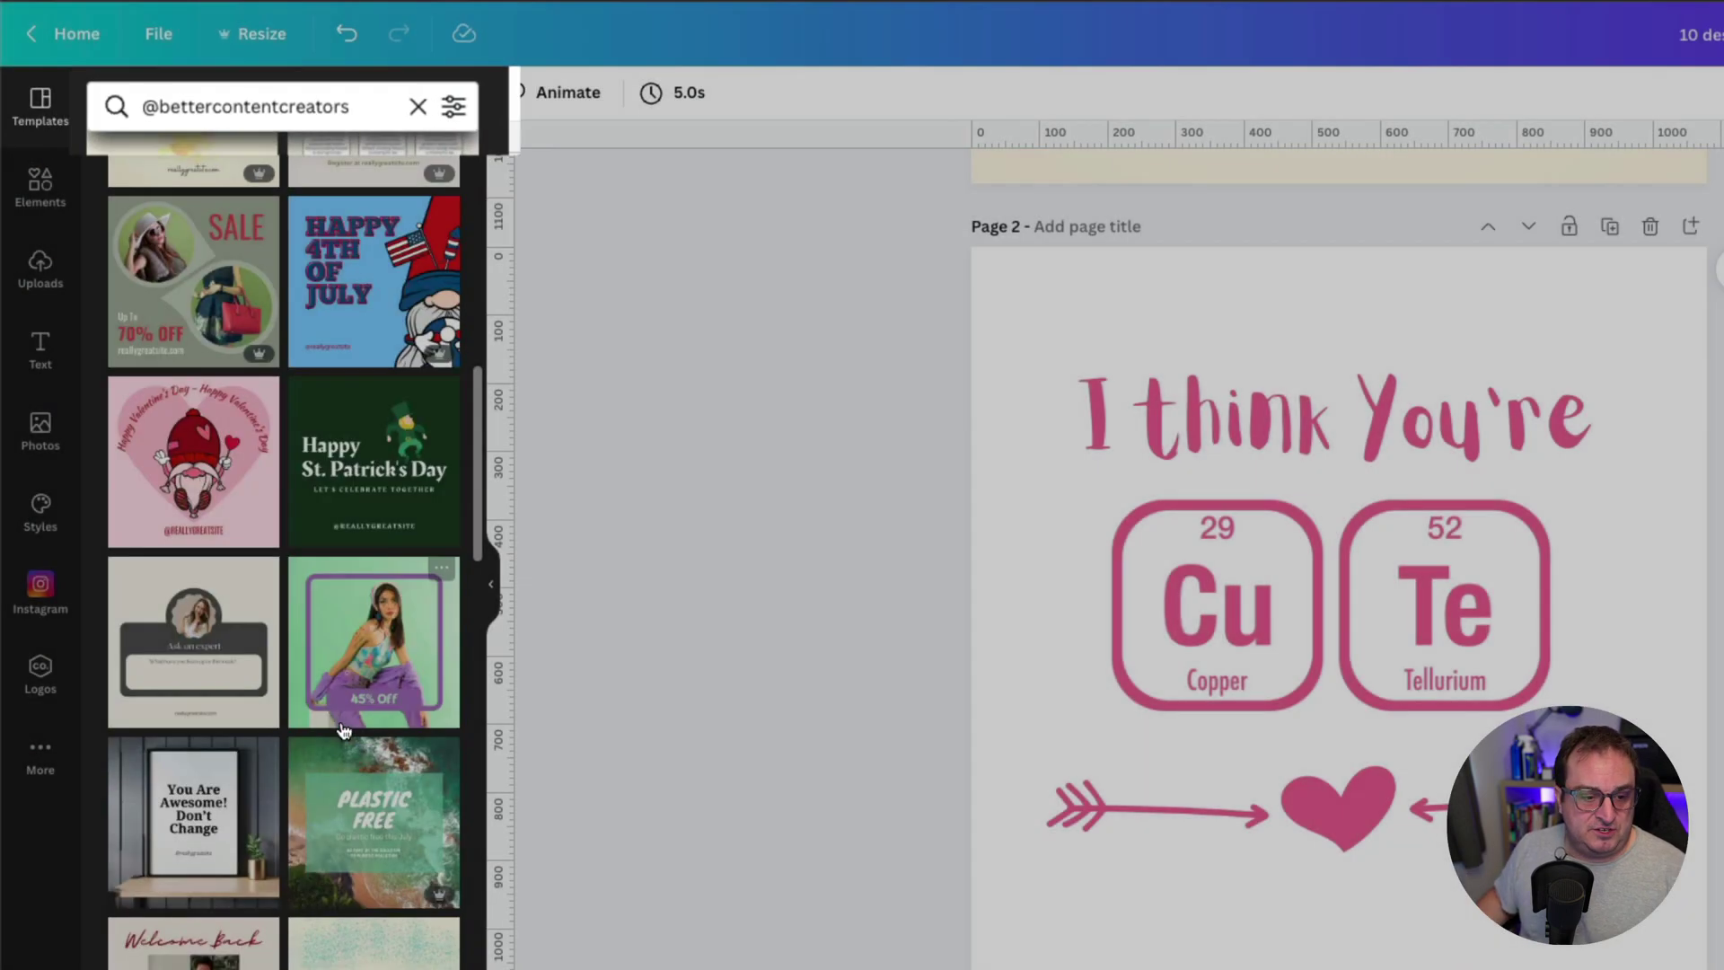
pyautogui.scroll(-1, 341, 729)
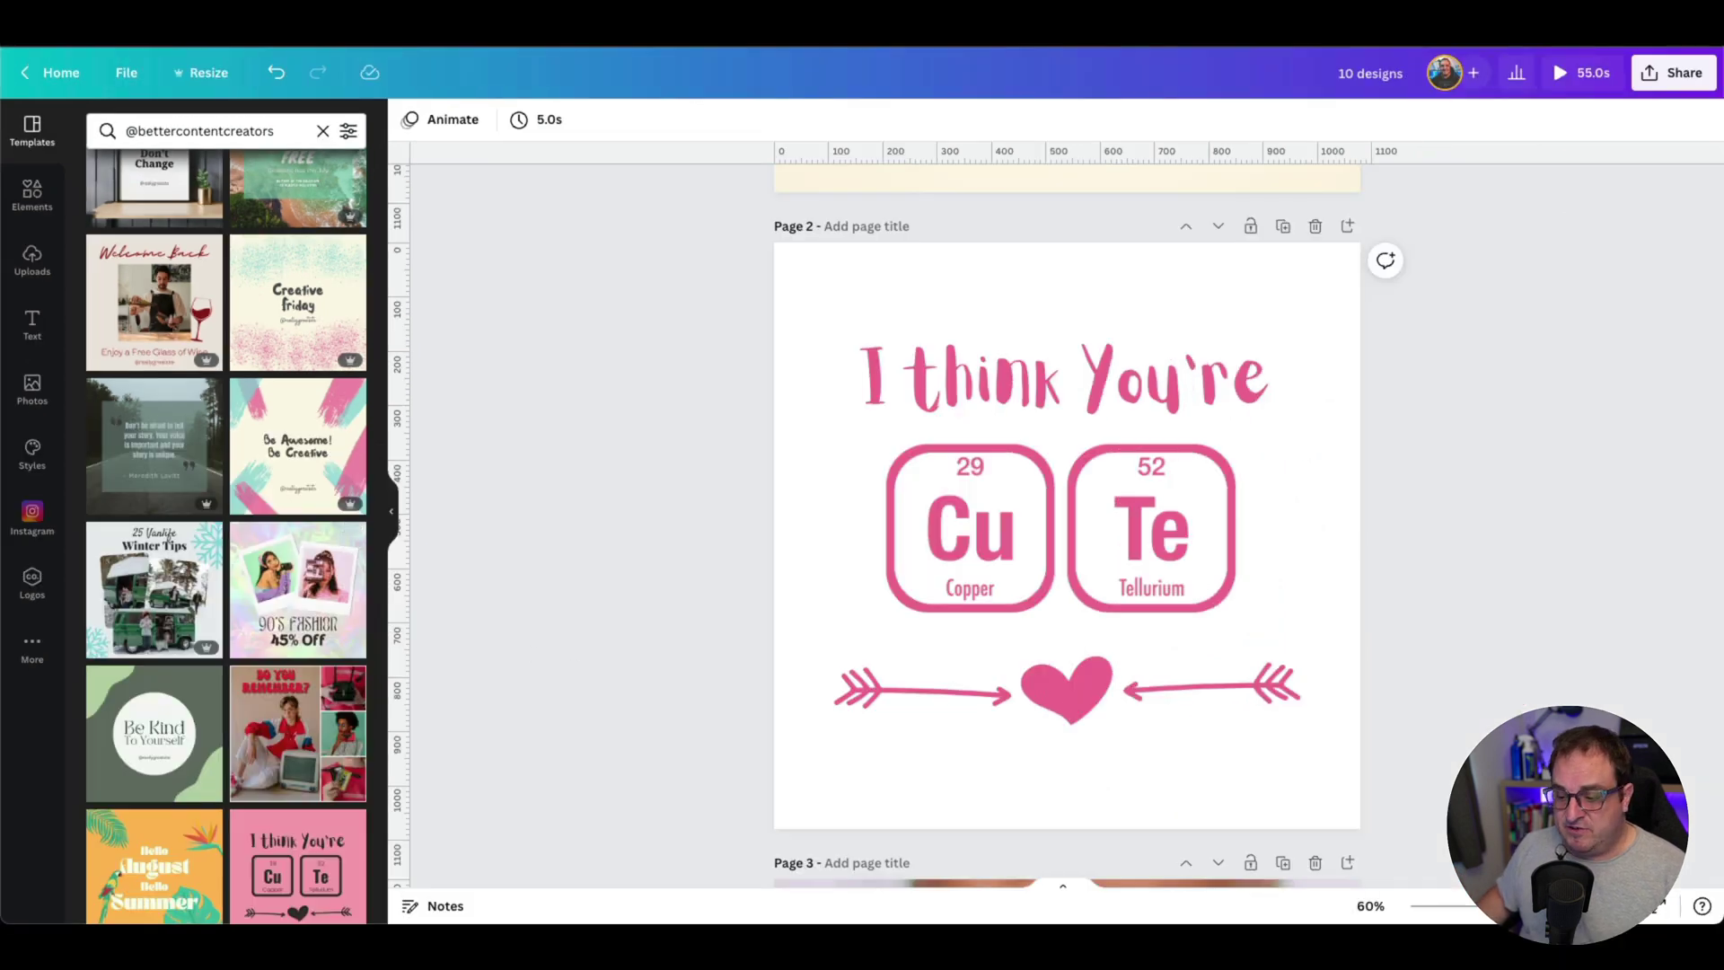
pyautogui.click(1620, 905)
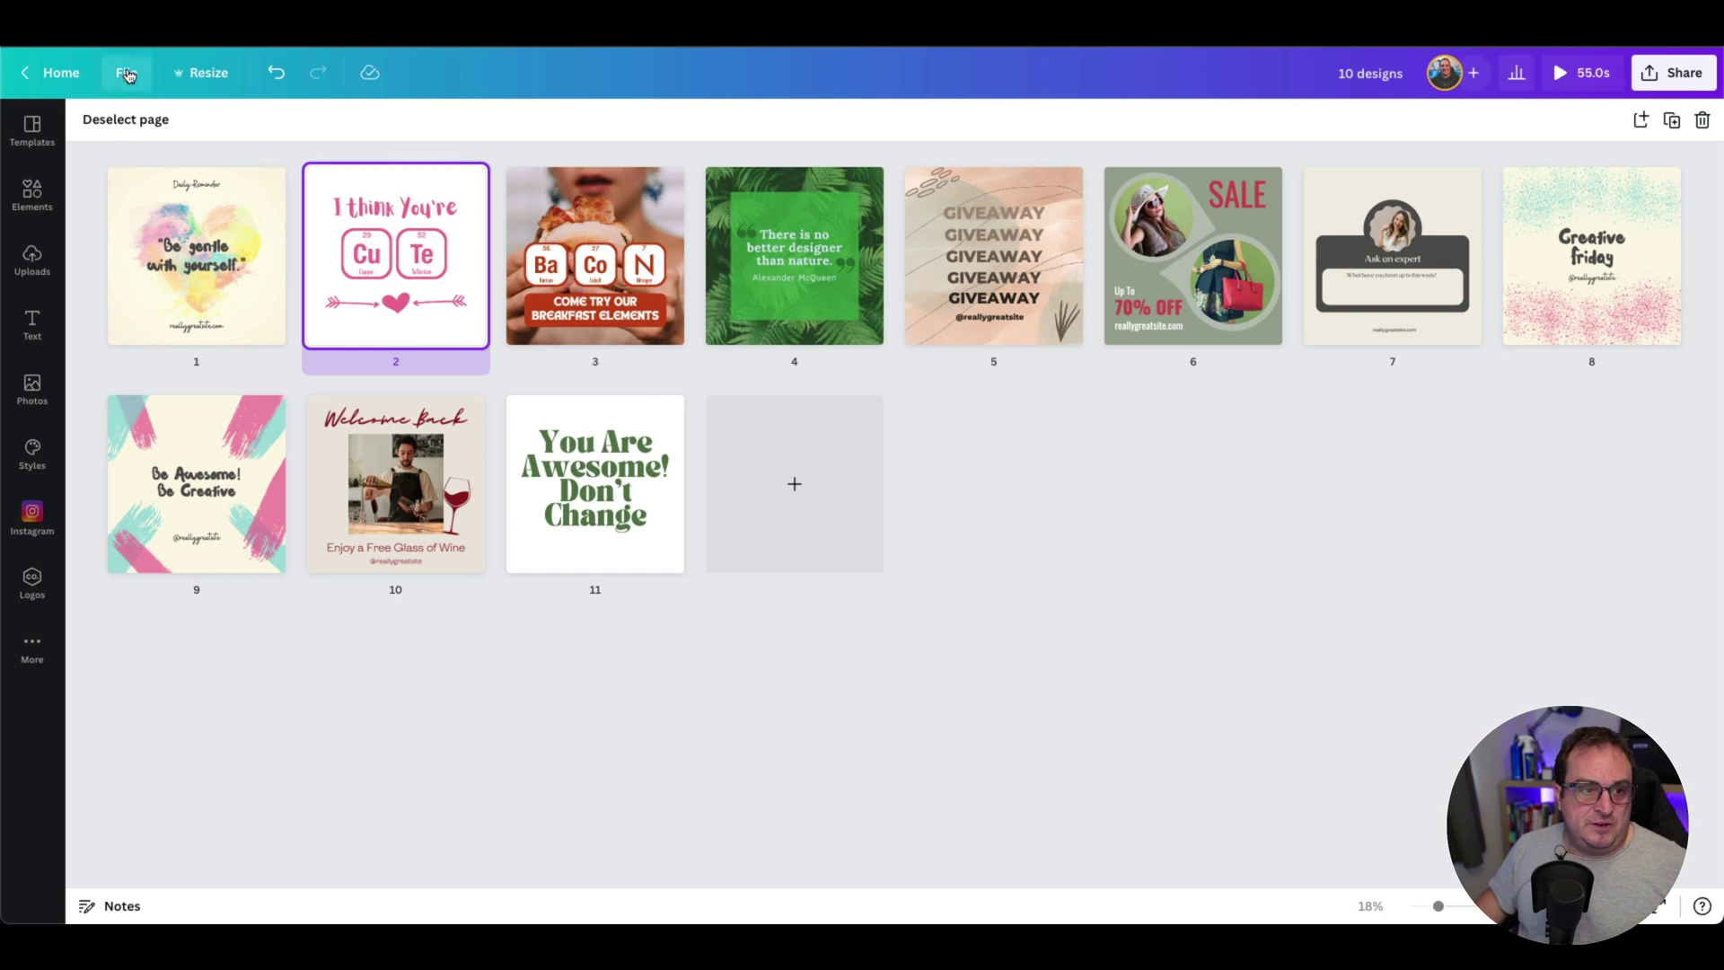
pyautogui.click(126, 72)
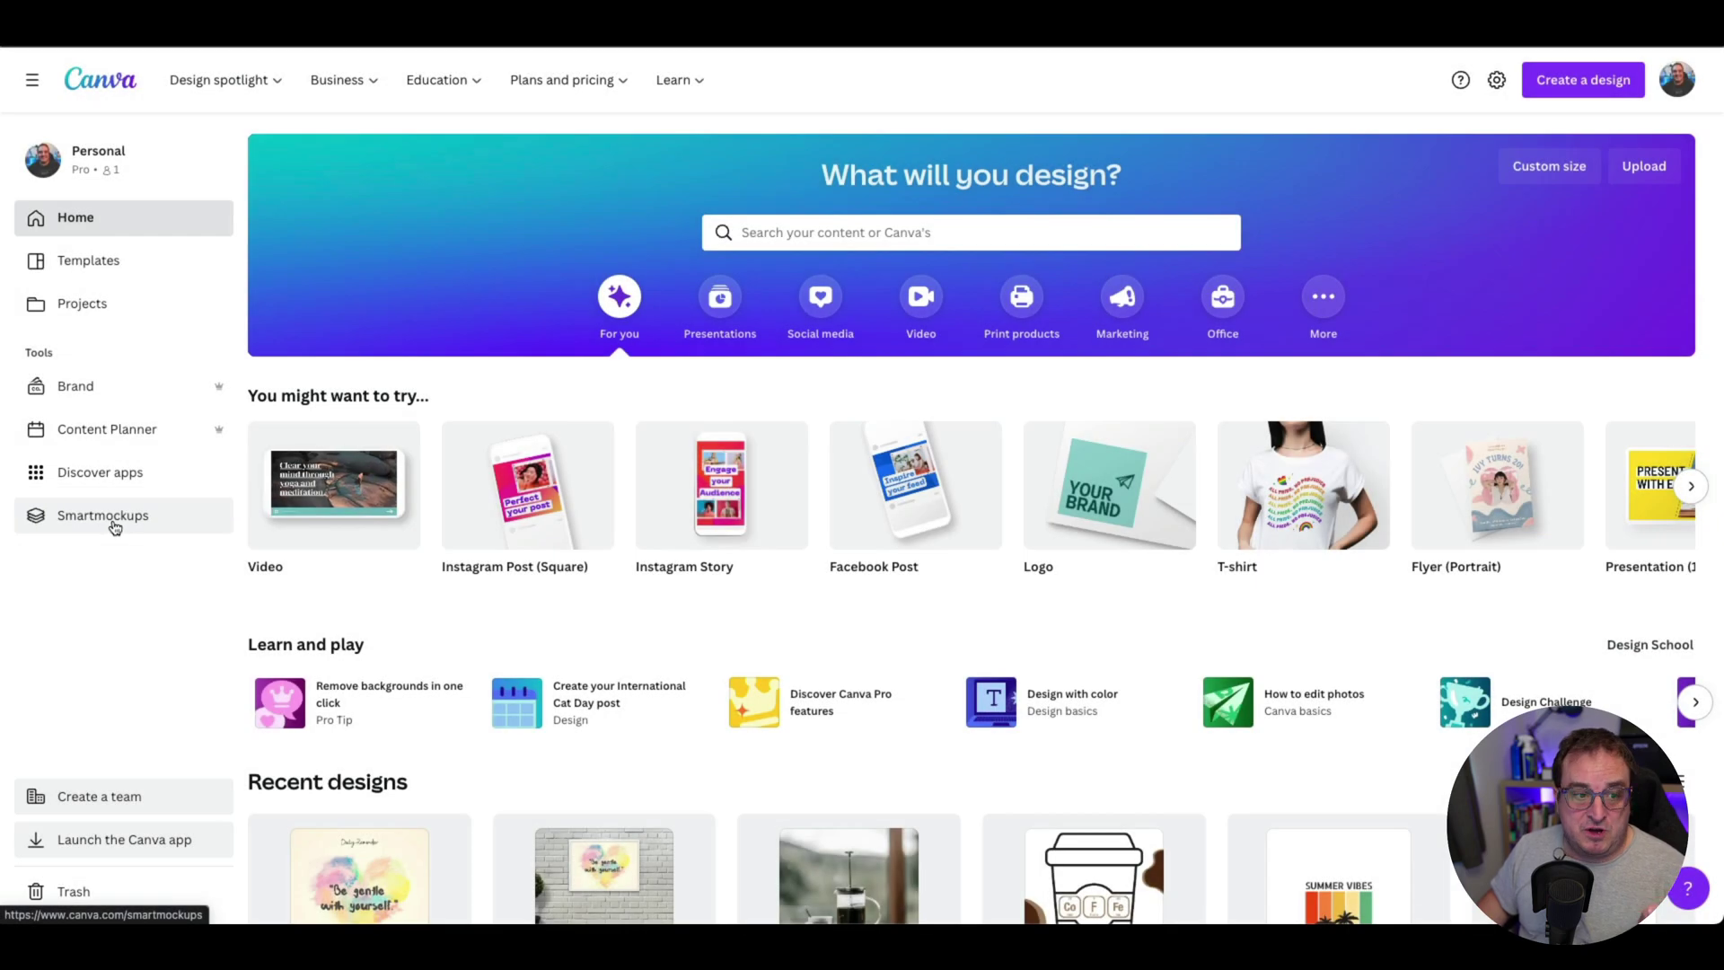
# Open the Smartmockups page from the home page.
pyautogui.click(115, 525)
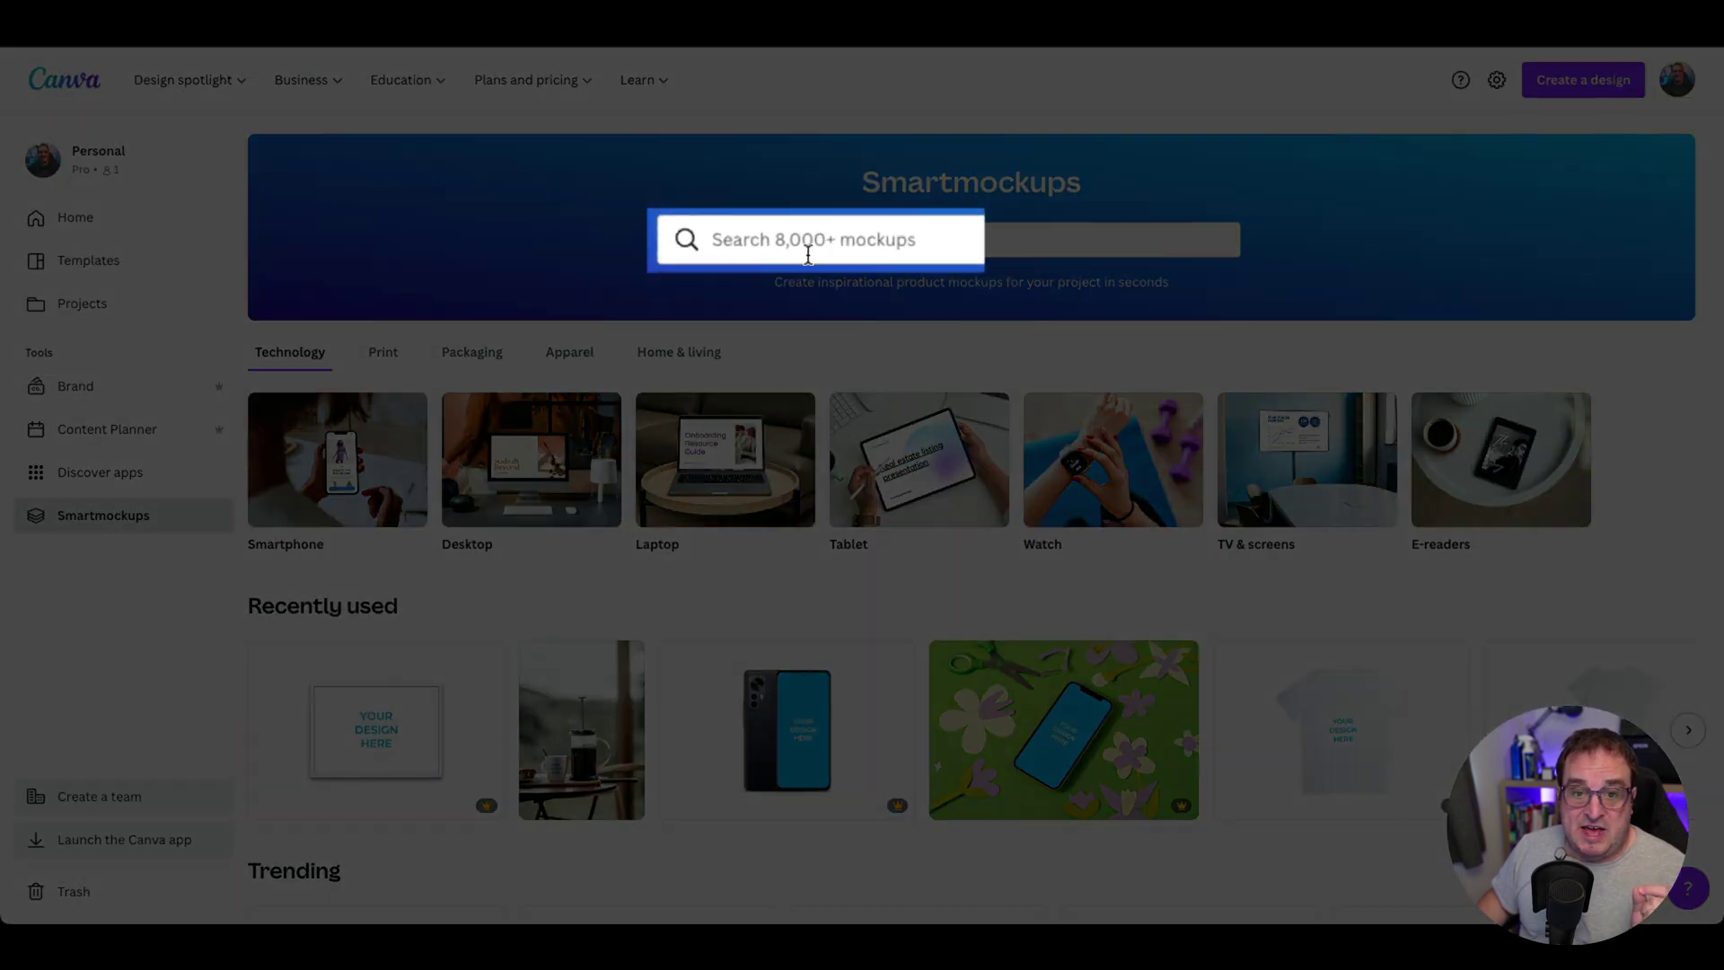
pyautogui.click(802, 246)
pyautogui.click(792, 175)
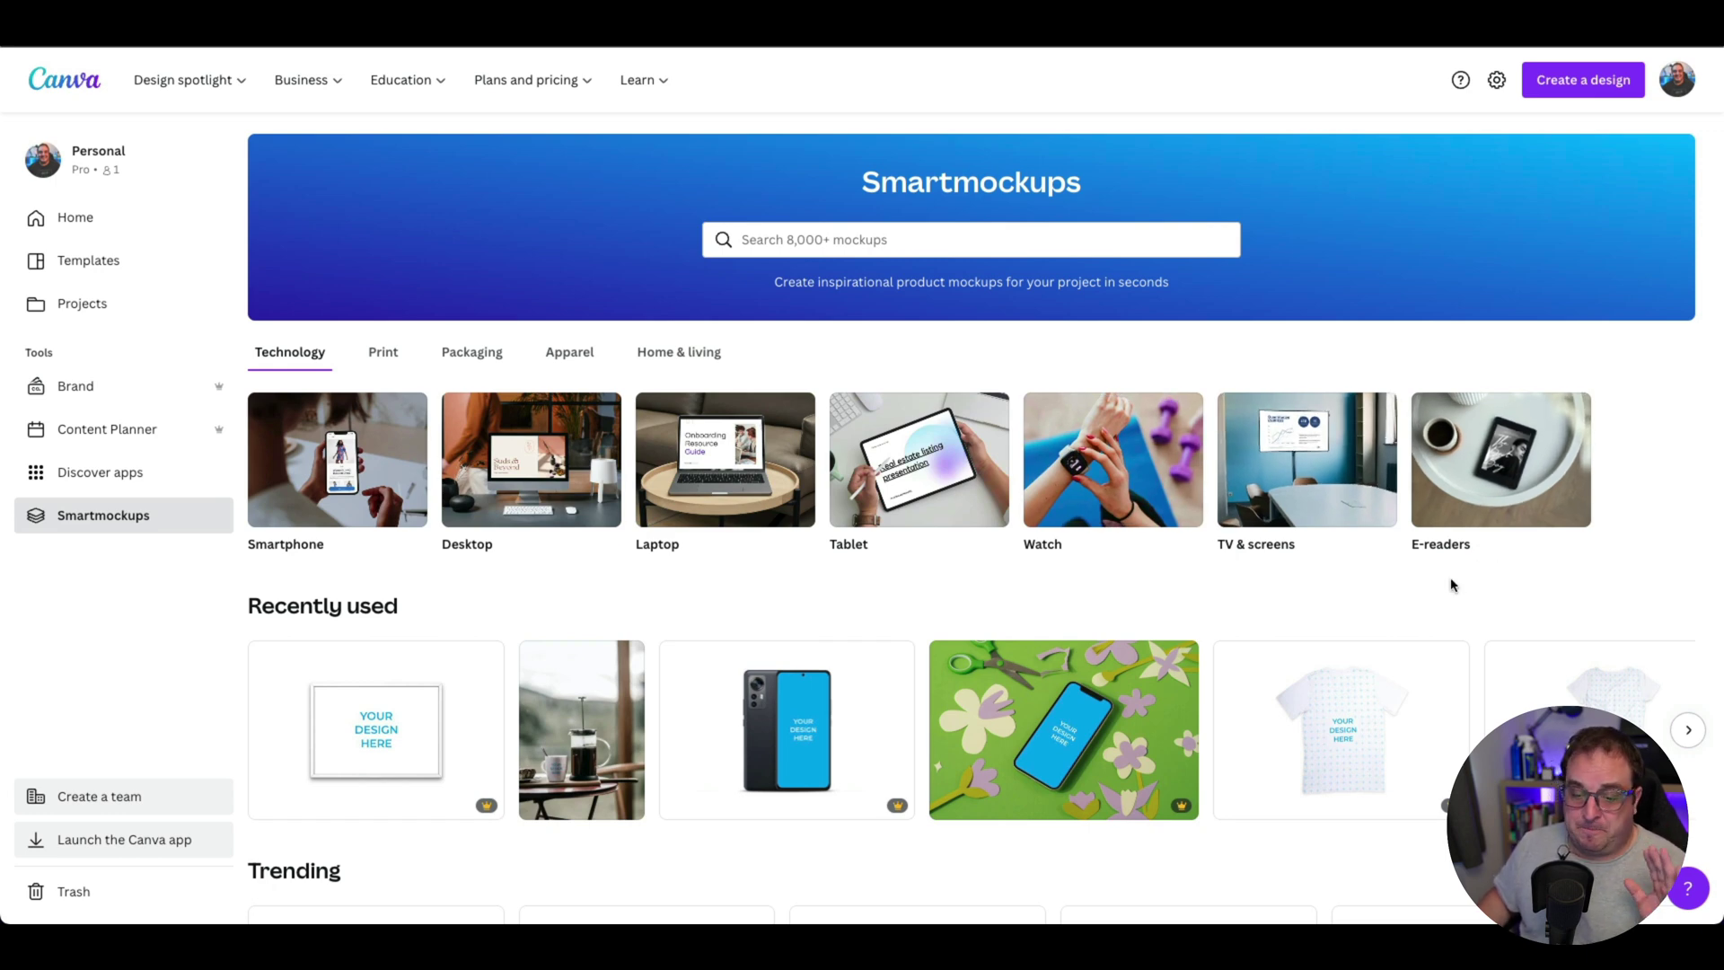
# Browse the Stickers mockups under Print, then the Apparel and Home & living mockup categories.
pyautogui.click(383, 353)
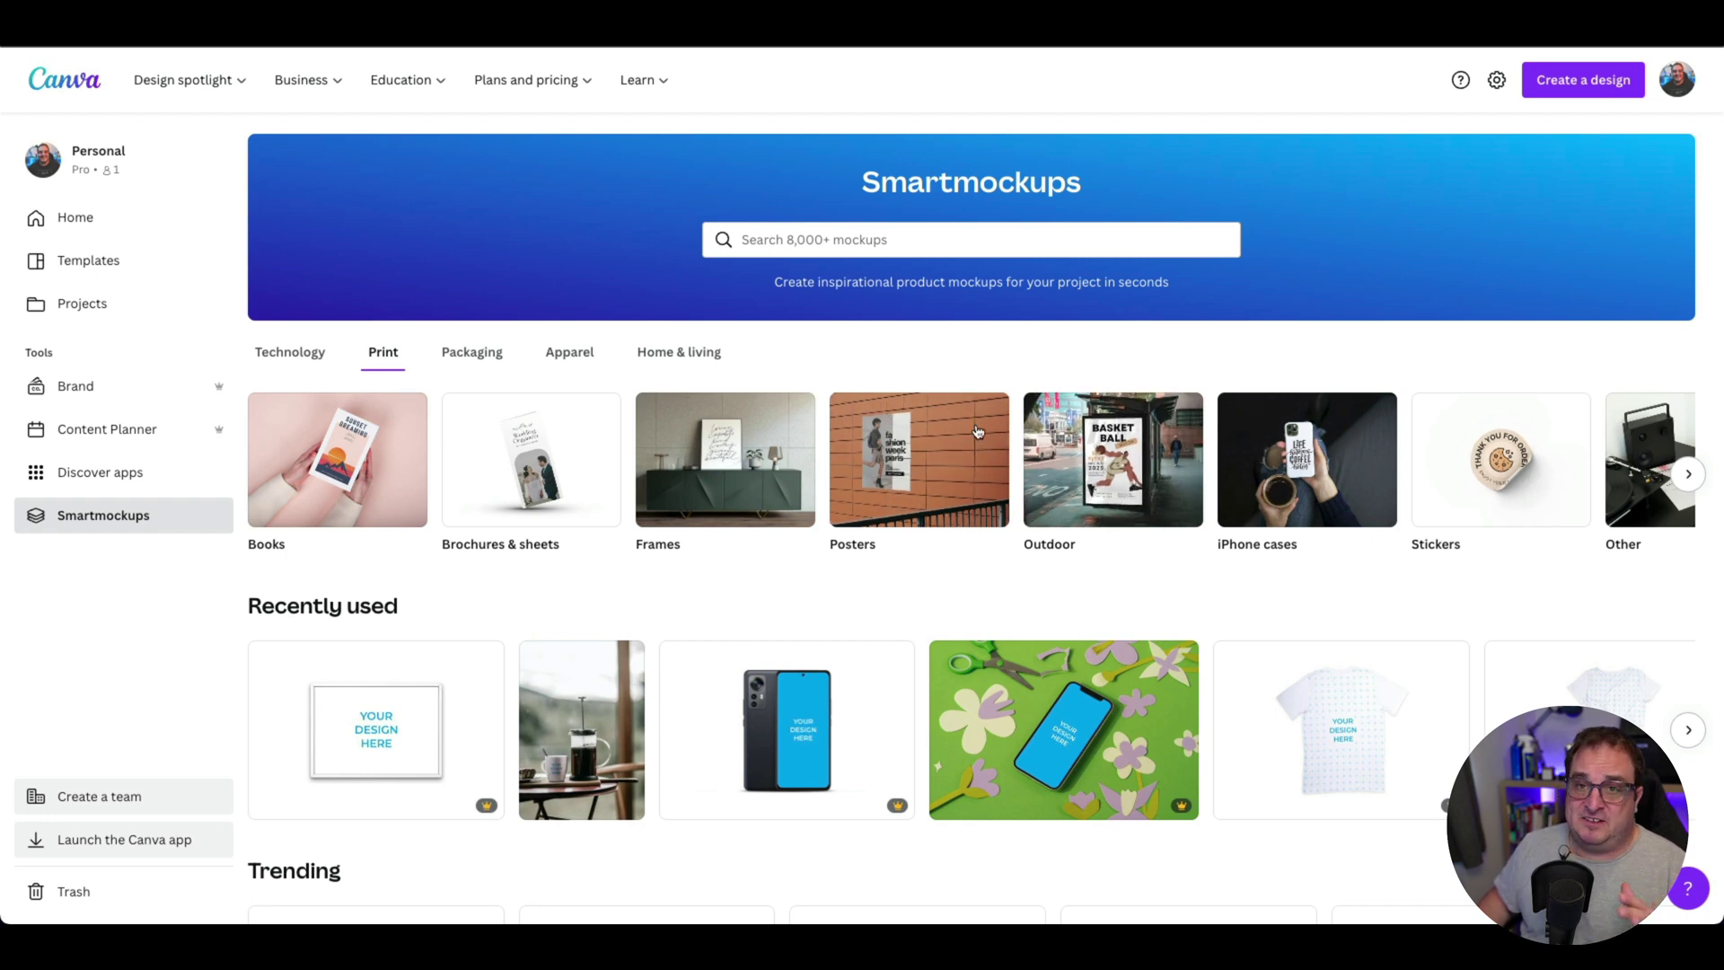
pyautogui.click(1513, 462)
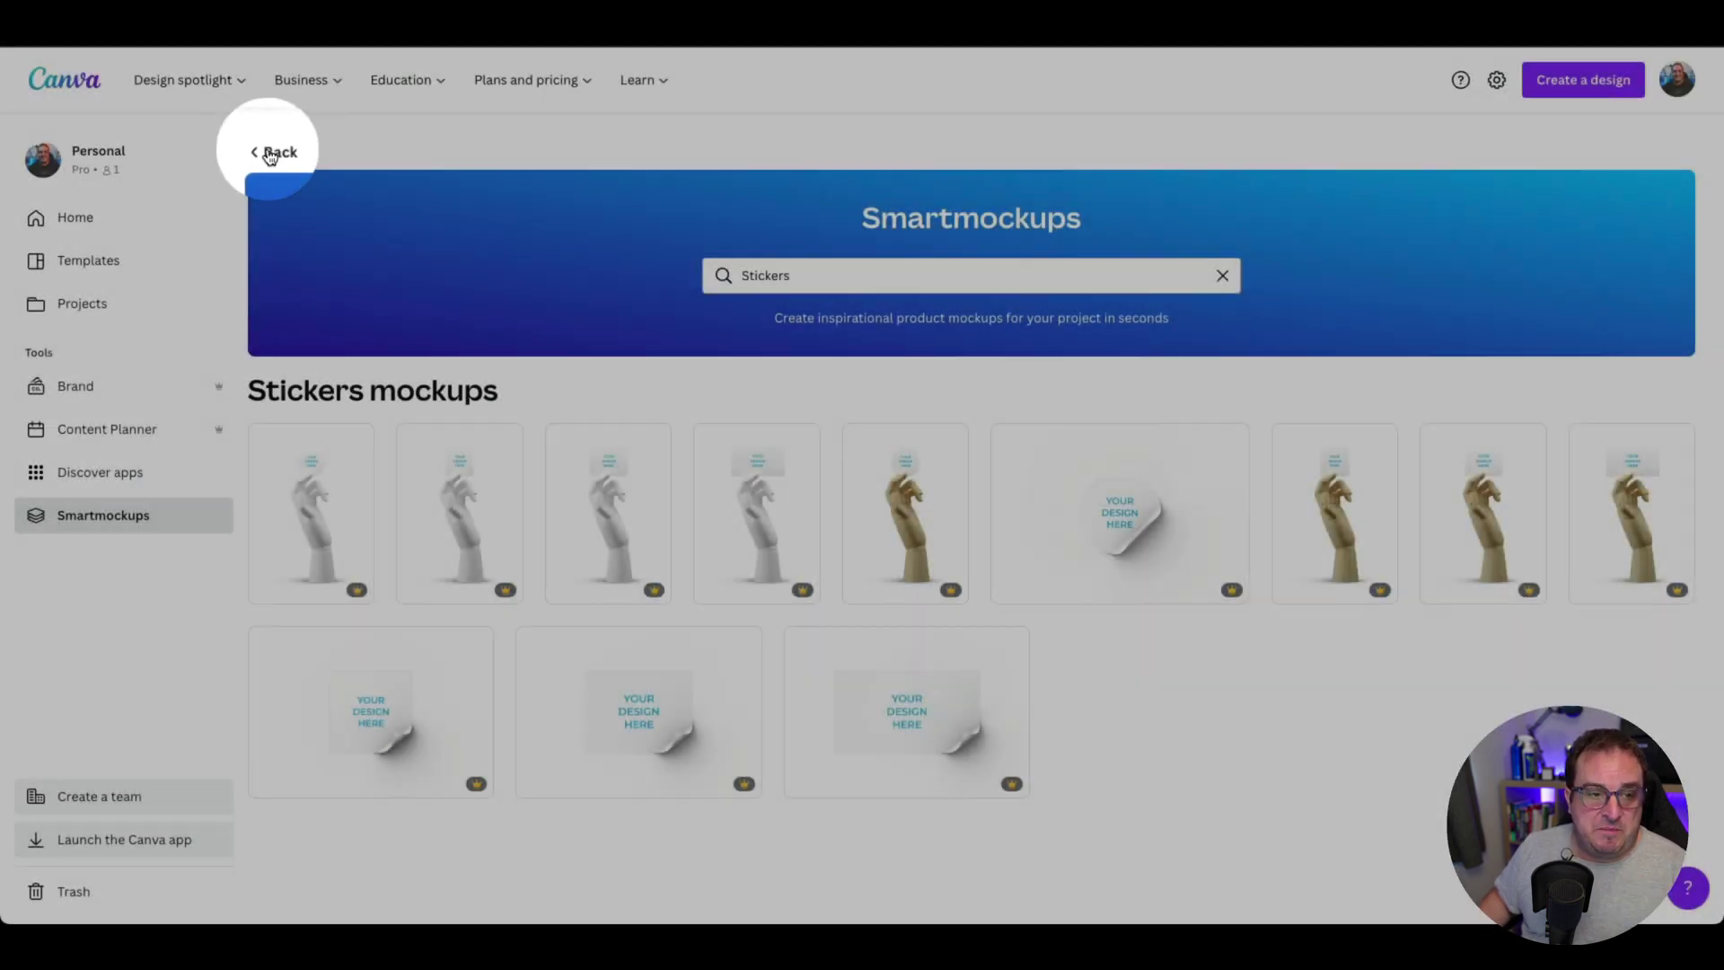
pyautogui.click(269, 154)
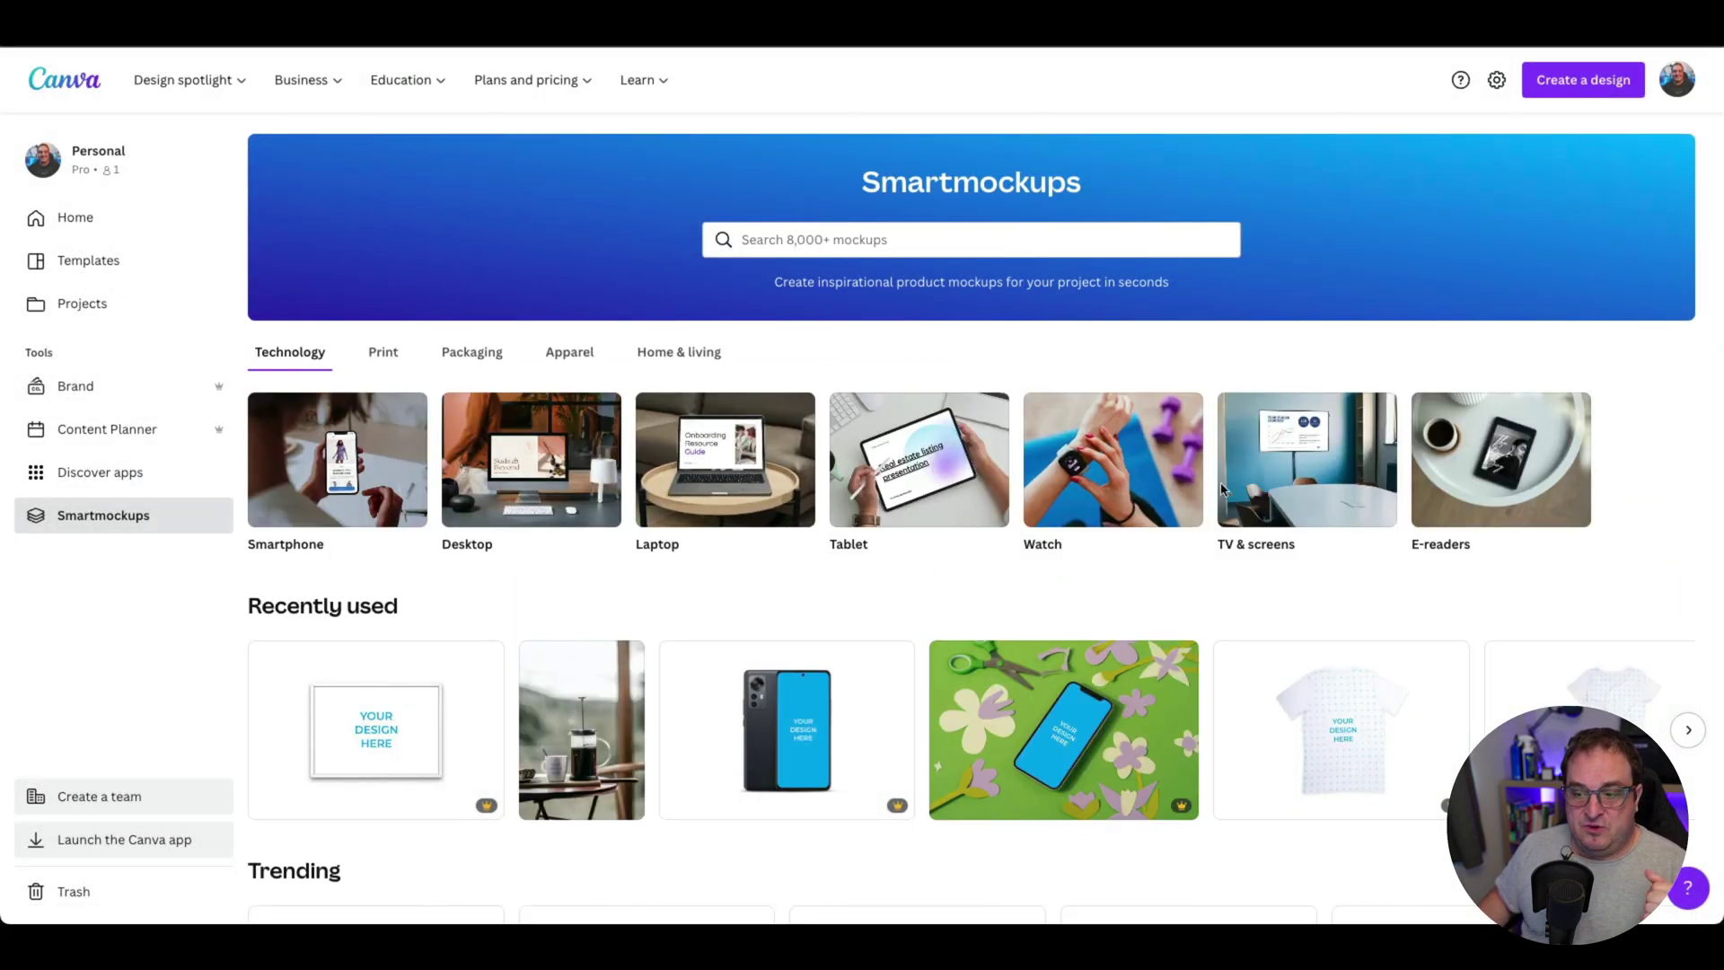
pyautogui.click(592, 359)
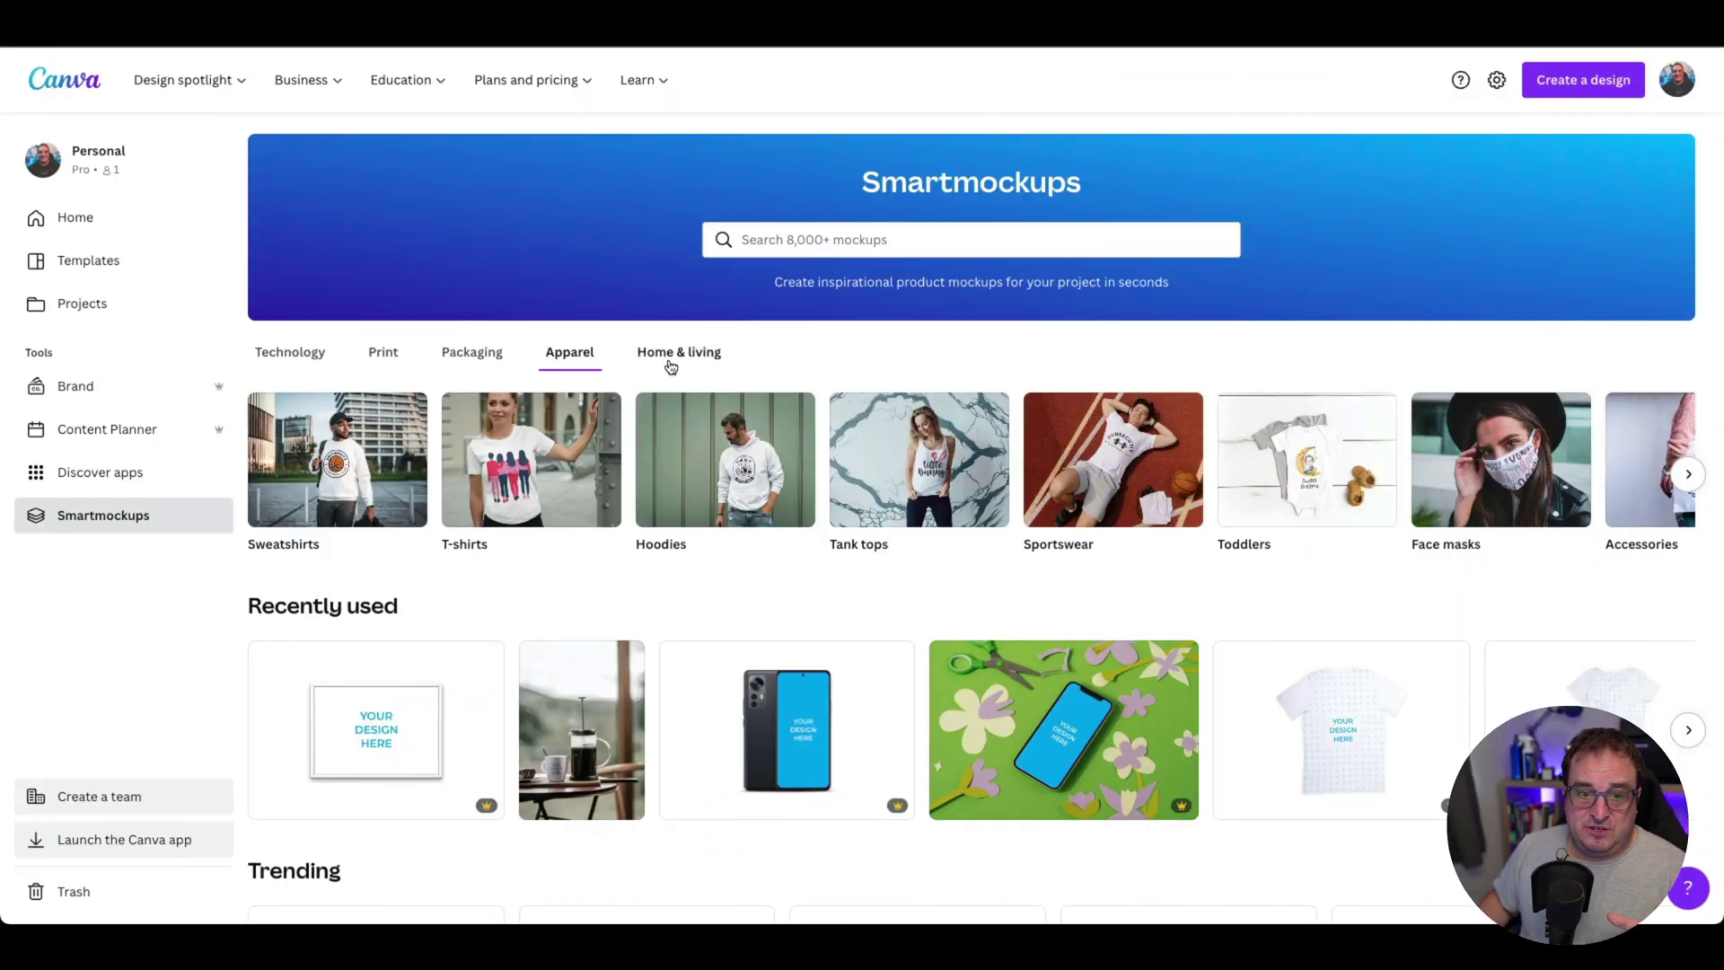
pyautogui.click(672, 364)
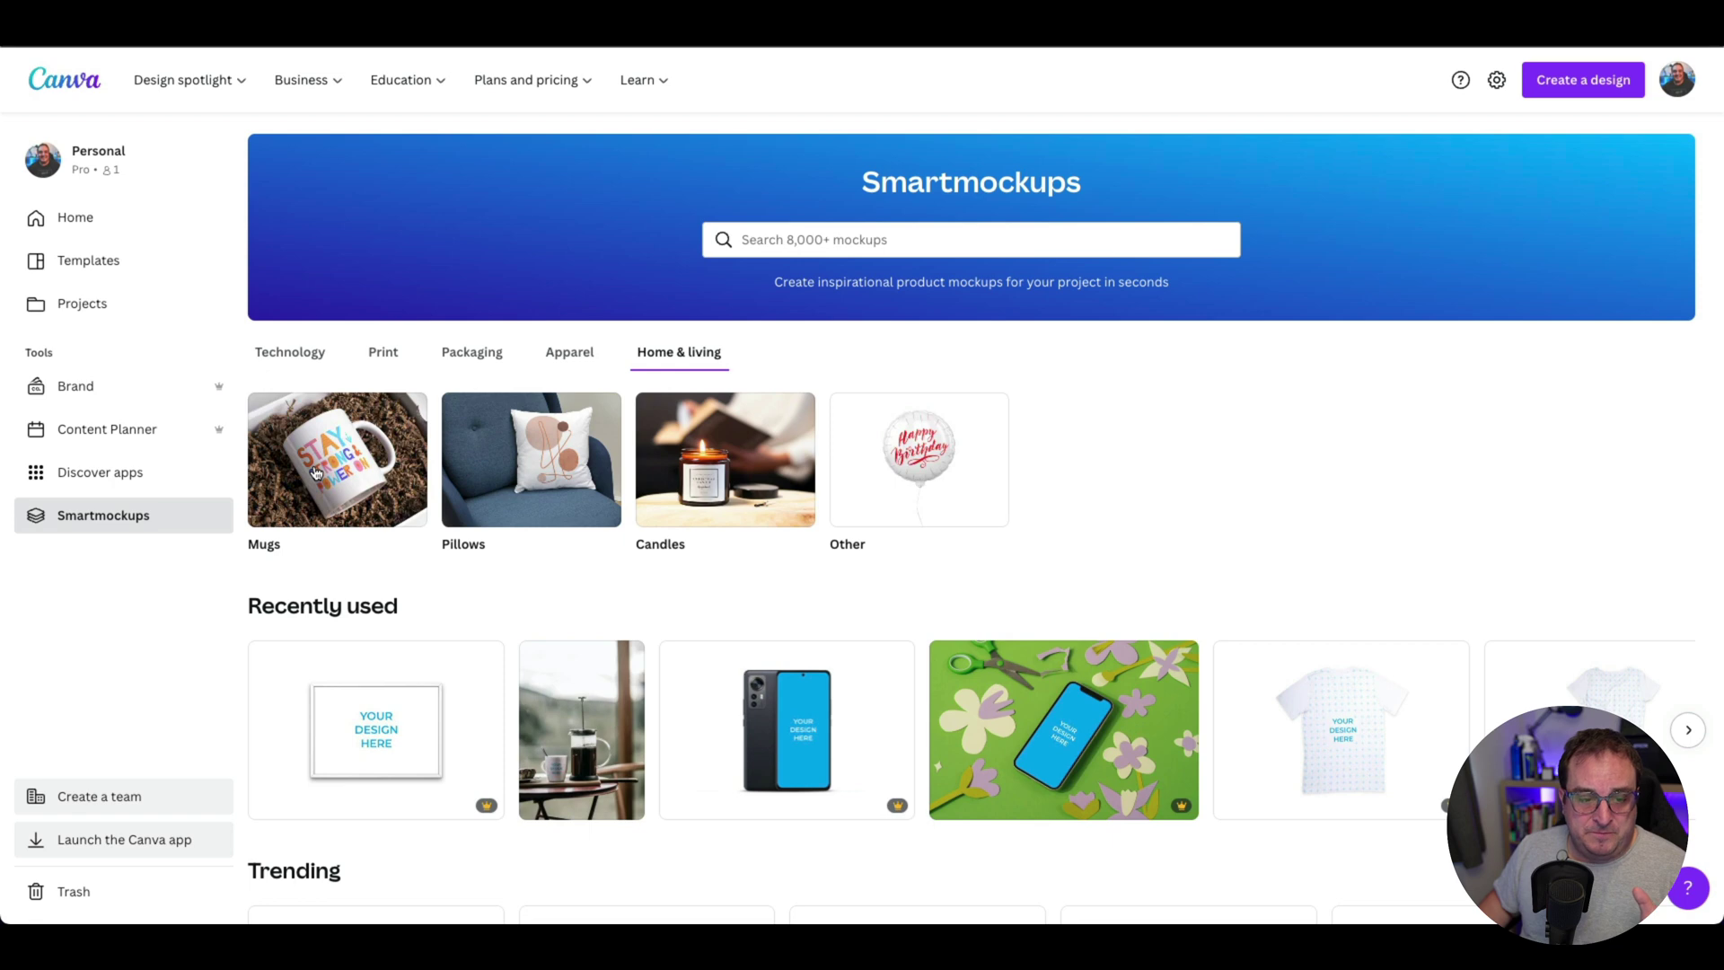
# Open the recently used mug and French press mockup and bring up the Summer vibes design for it.
pyautogui.click(579, 739)
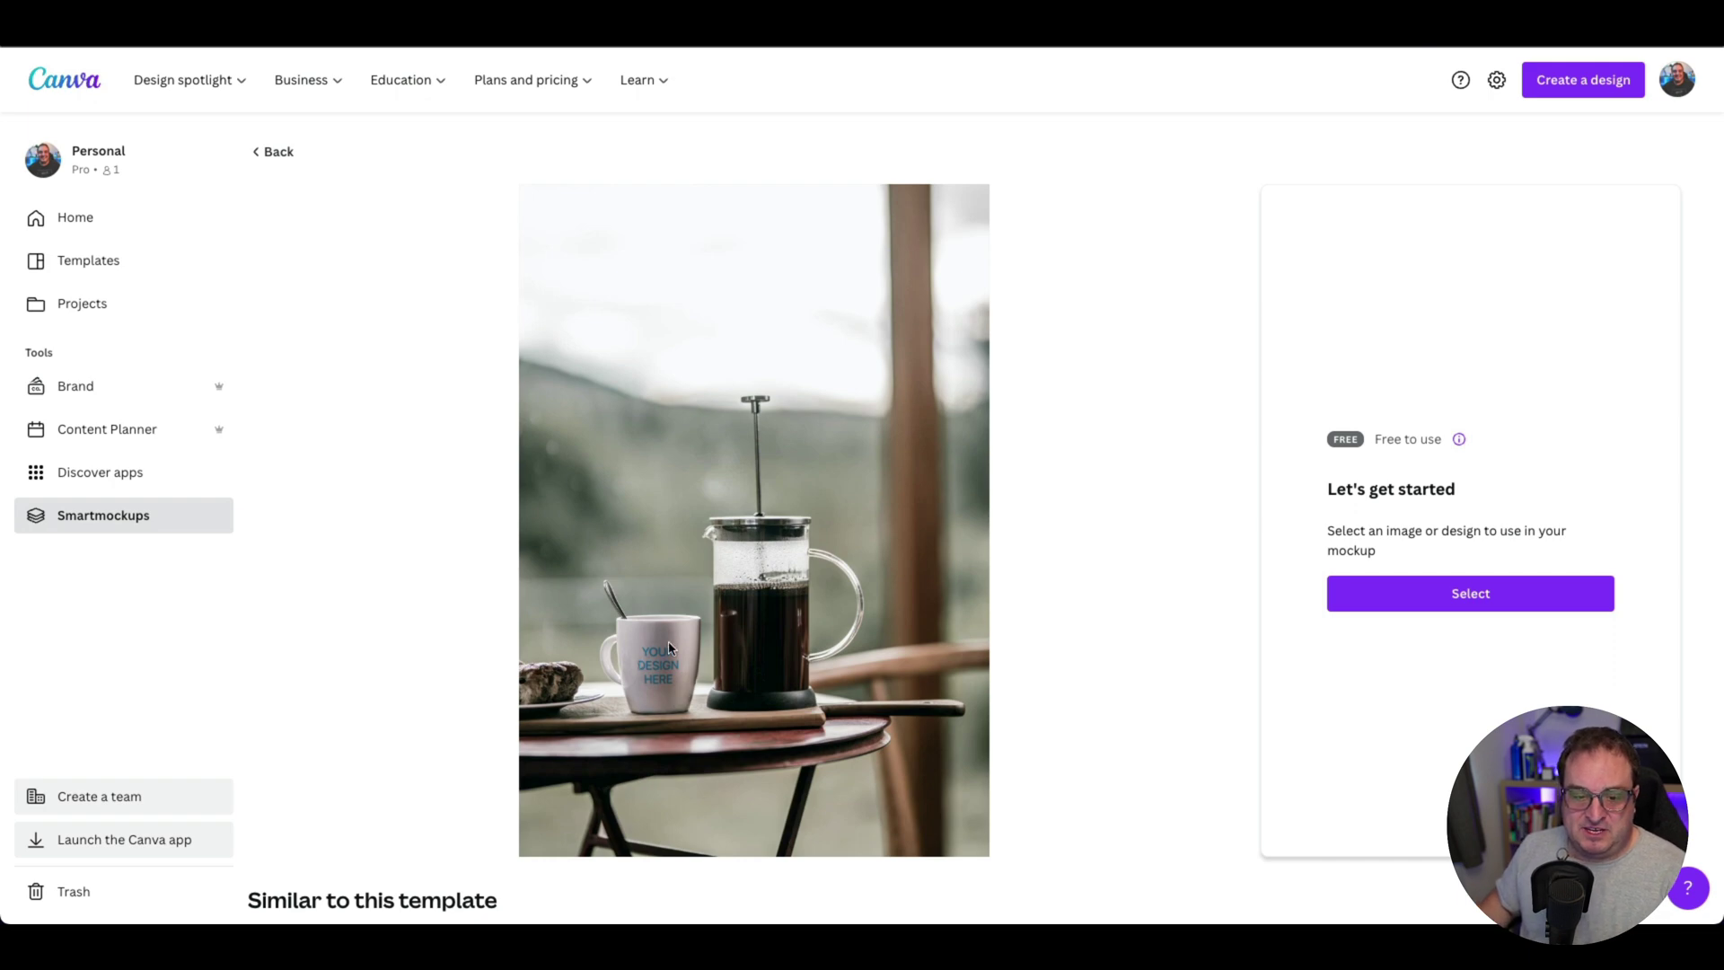
pyautogui.click(1513, 607)
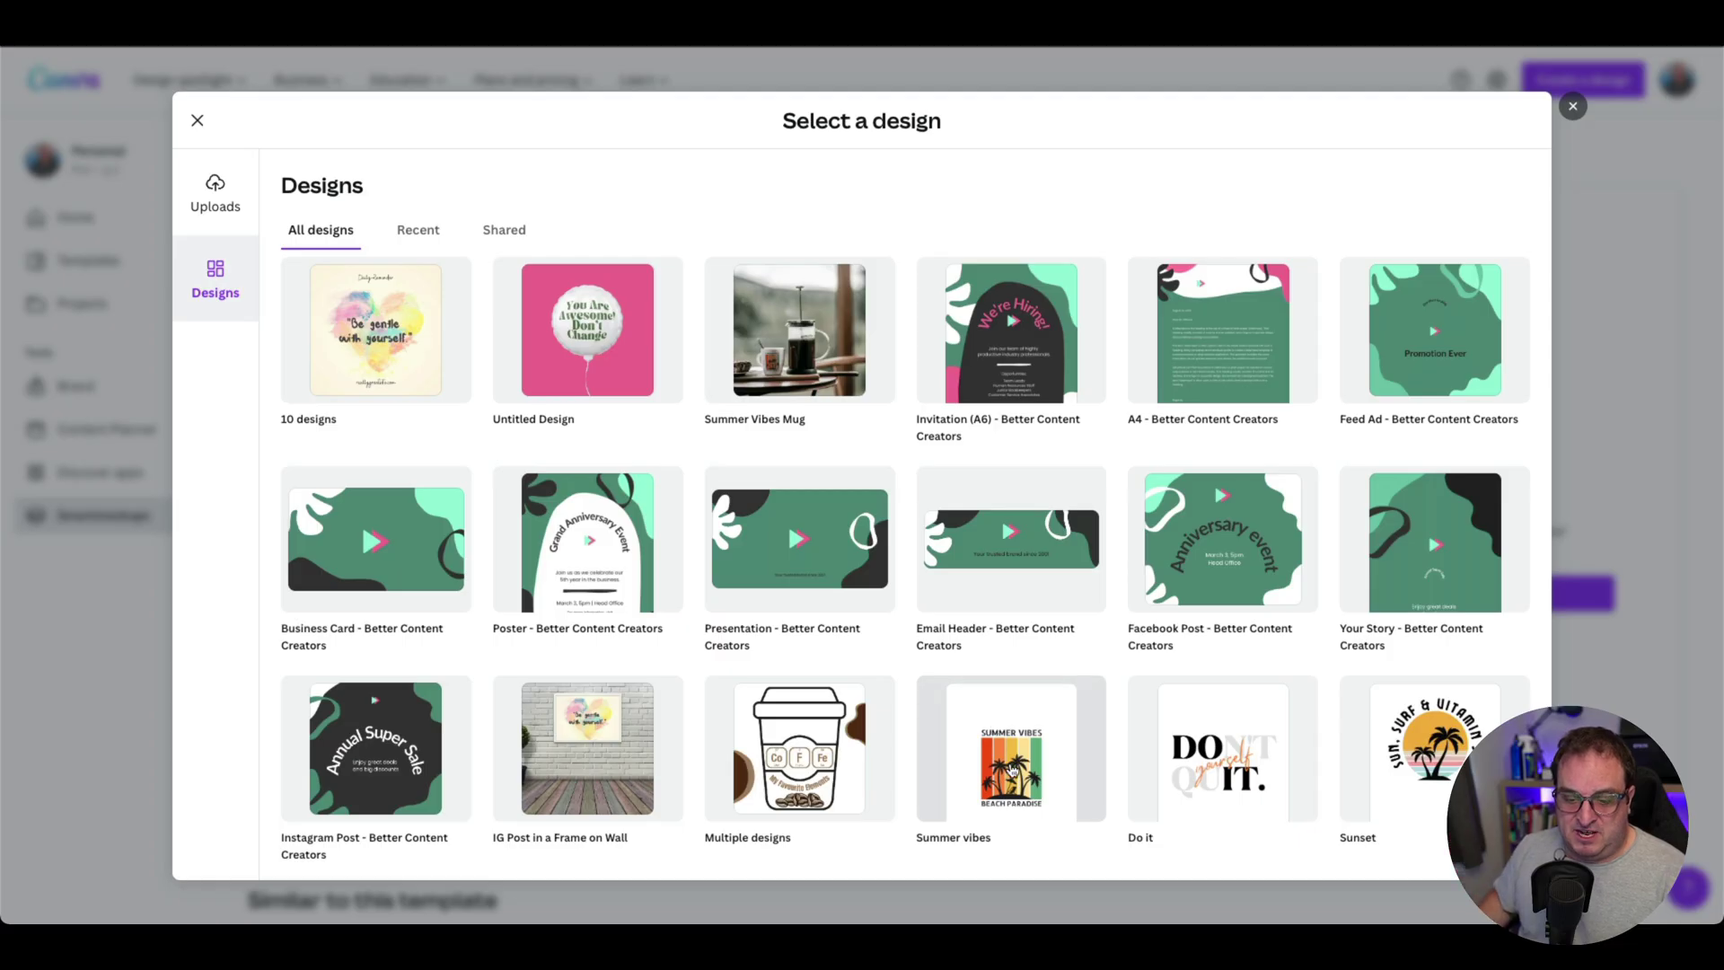
pyautogui.click(1011, 769)
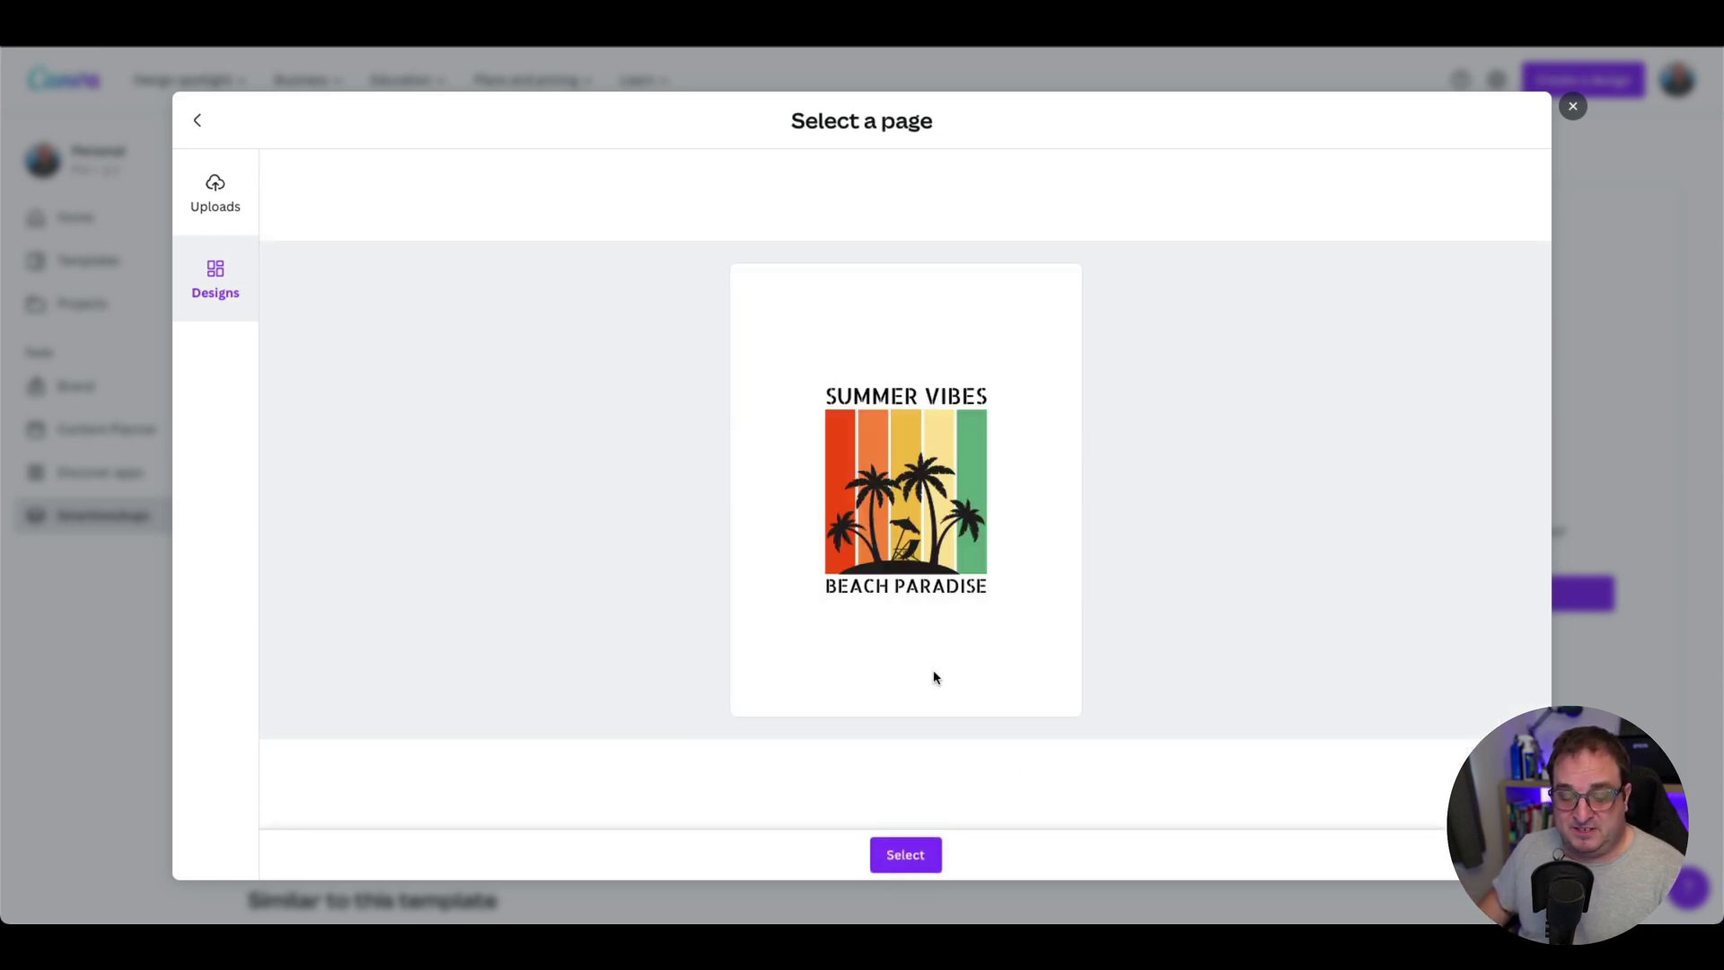
pyautogui.click(915, 851)
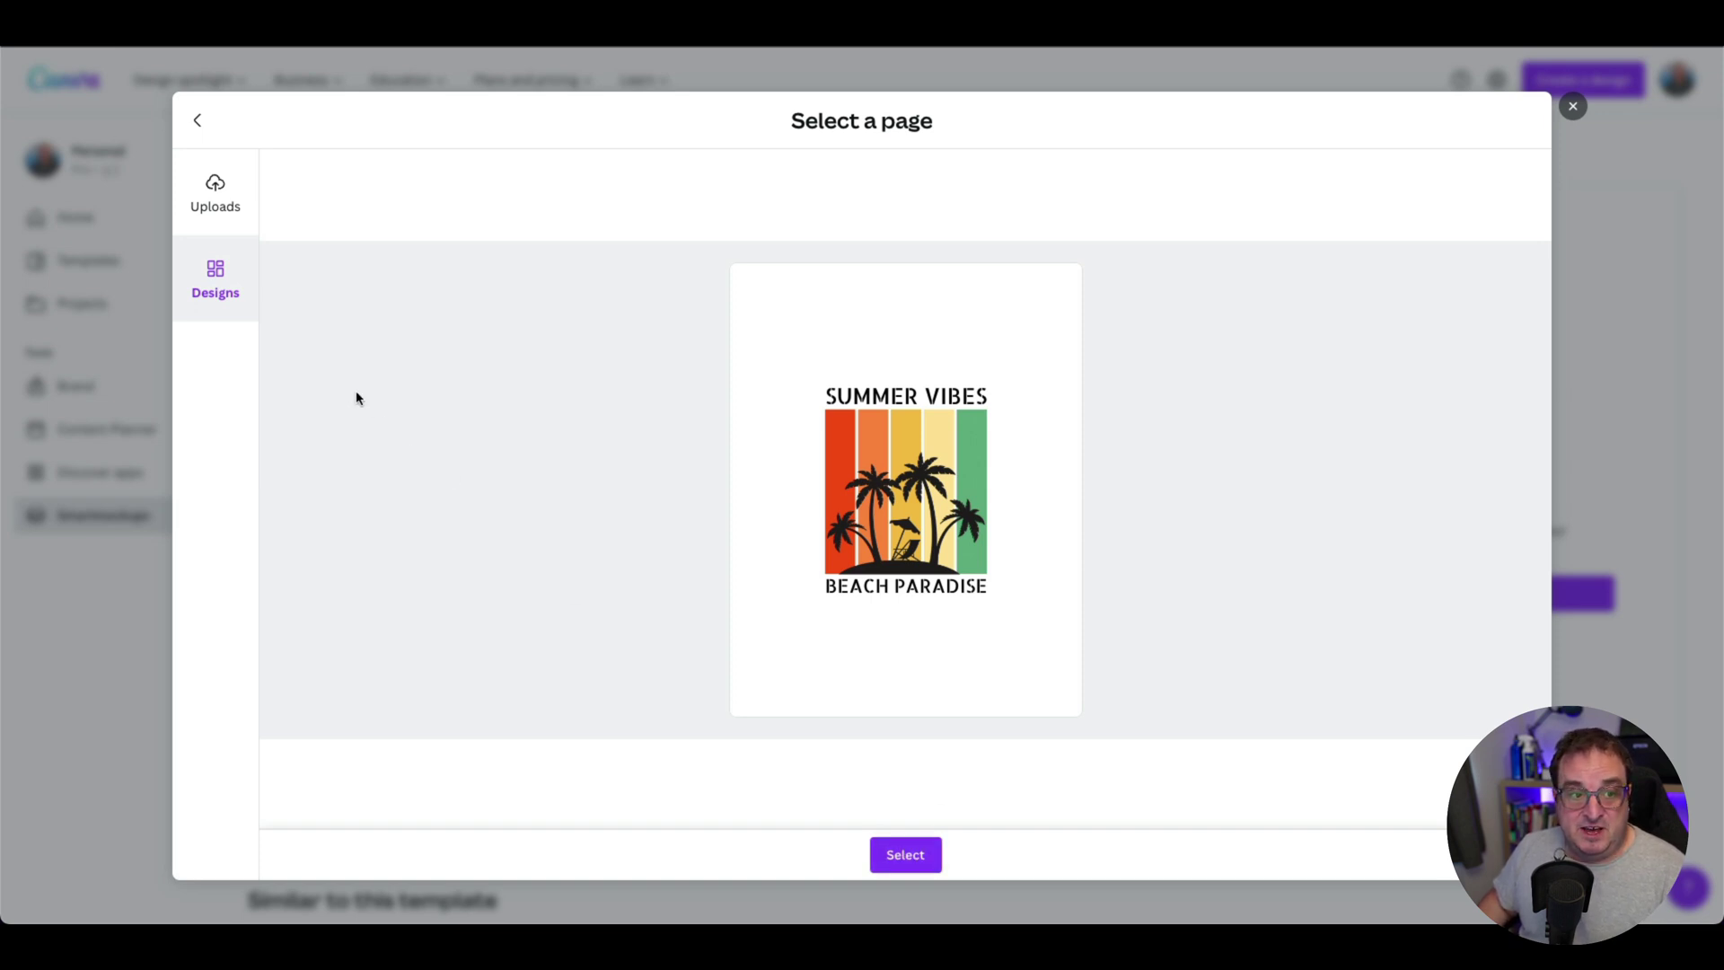
# Check the uploaded images, then return to the designs and place Summer vibes on the mug mockup.
pyautogui.click(224, 199)
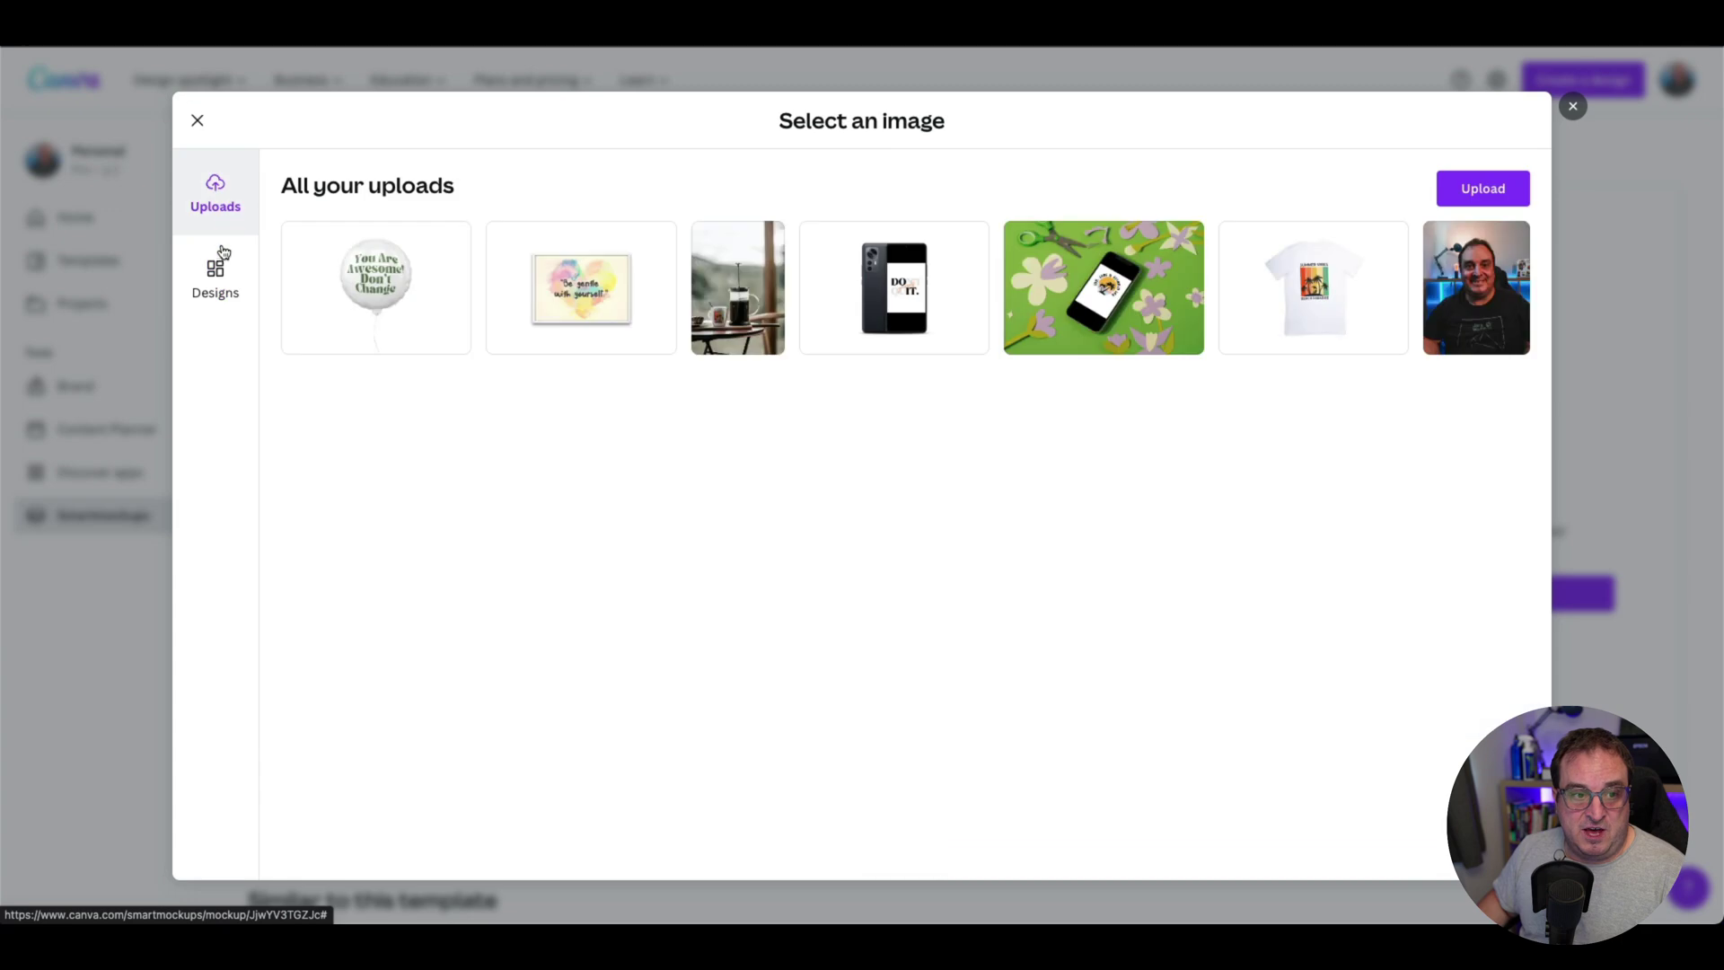
pyautogui.click(224, 274)
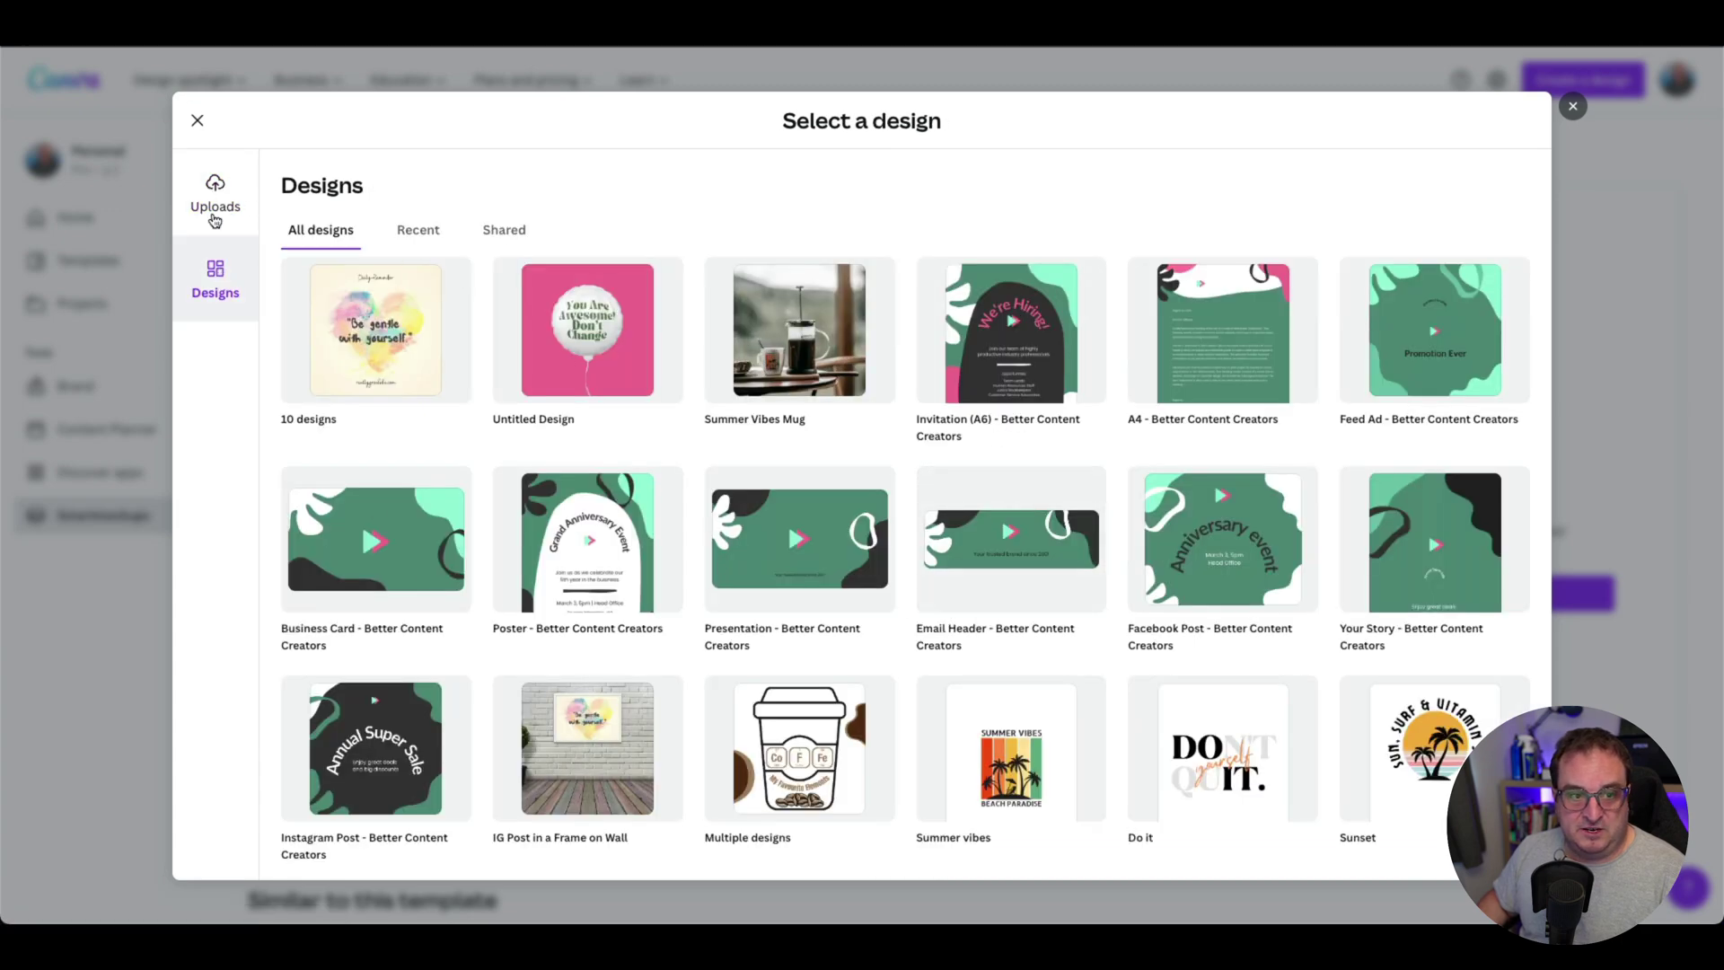
pyautogui.click(1068, 700)
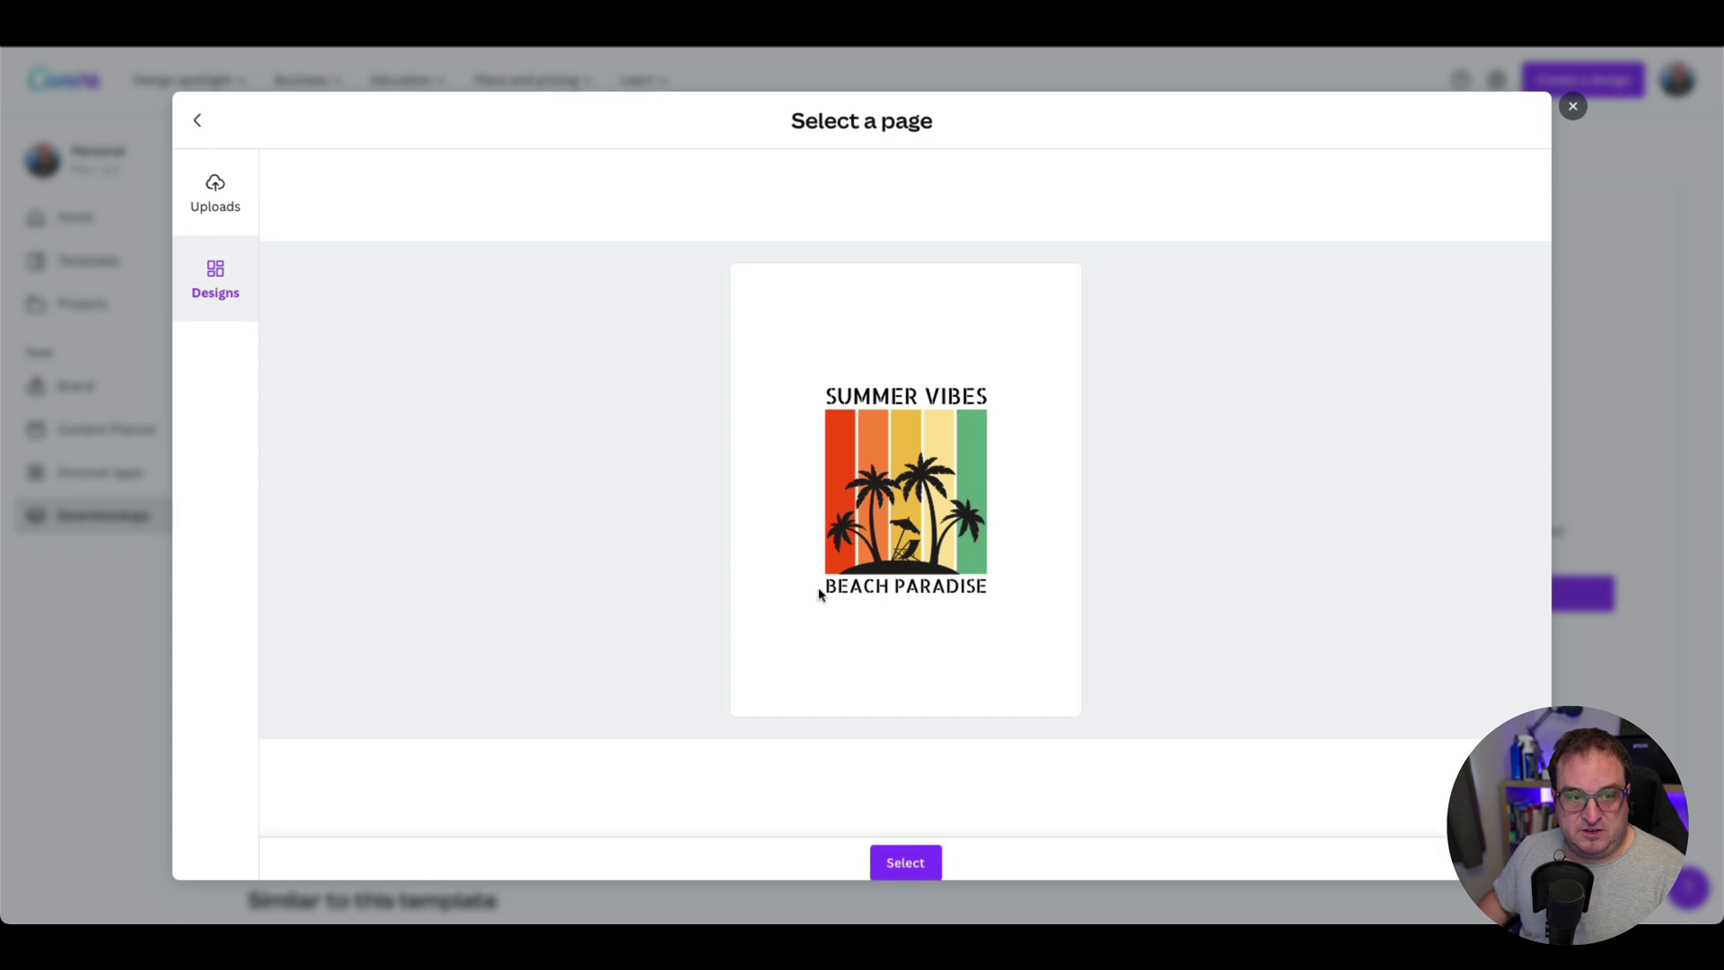
pyautogui.click(916, 854)
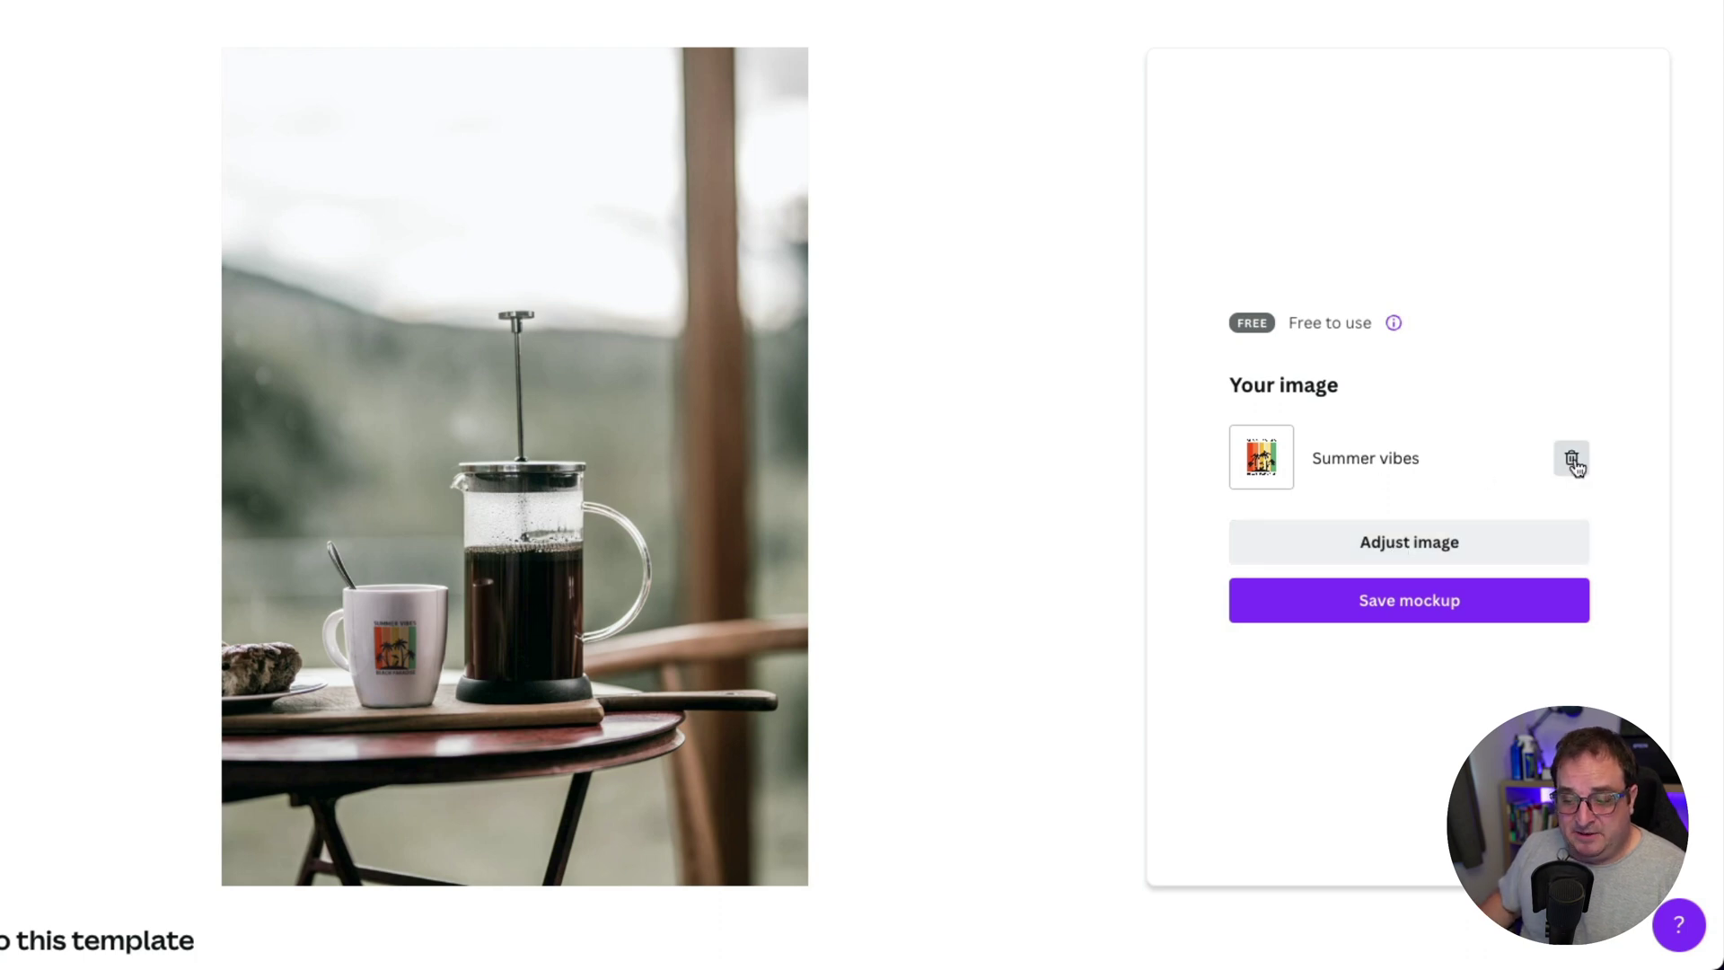
# Open the adjustments for the mug's Summer vibes image and check the available image sizing options.
pyautogui.click(1406, 546)
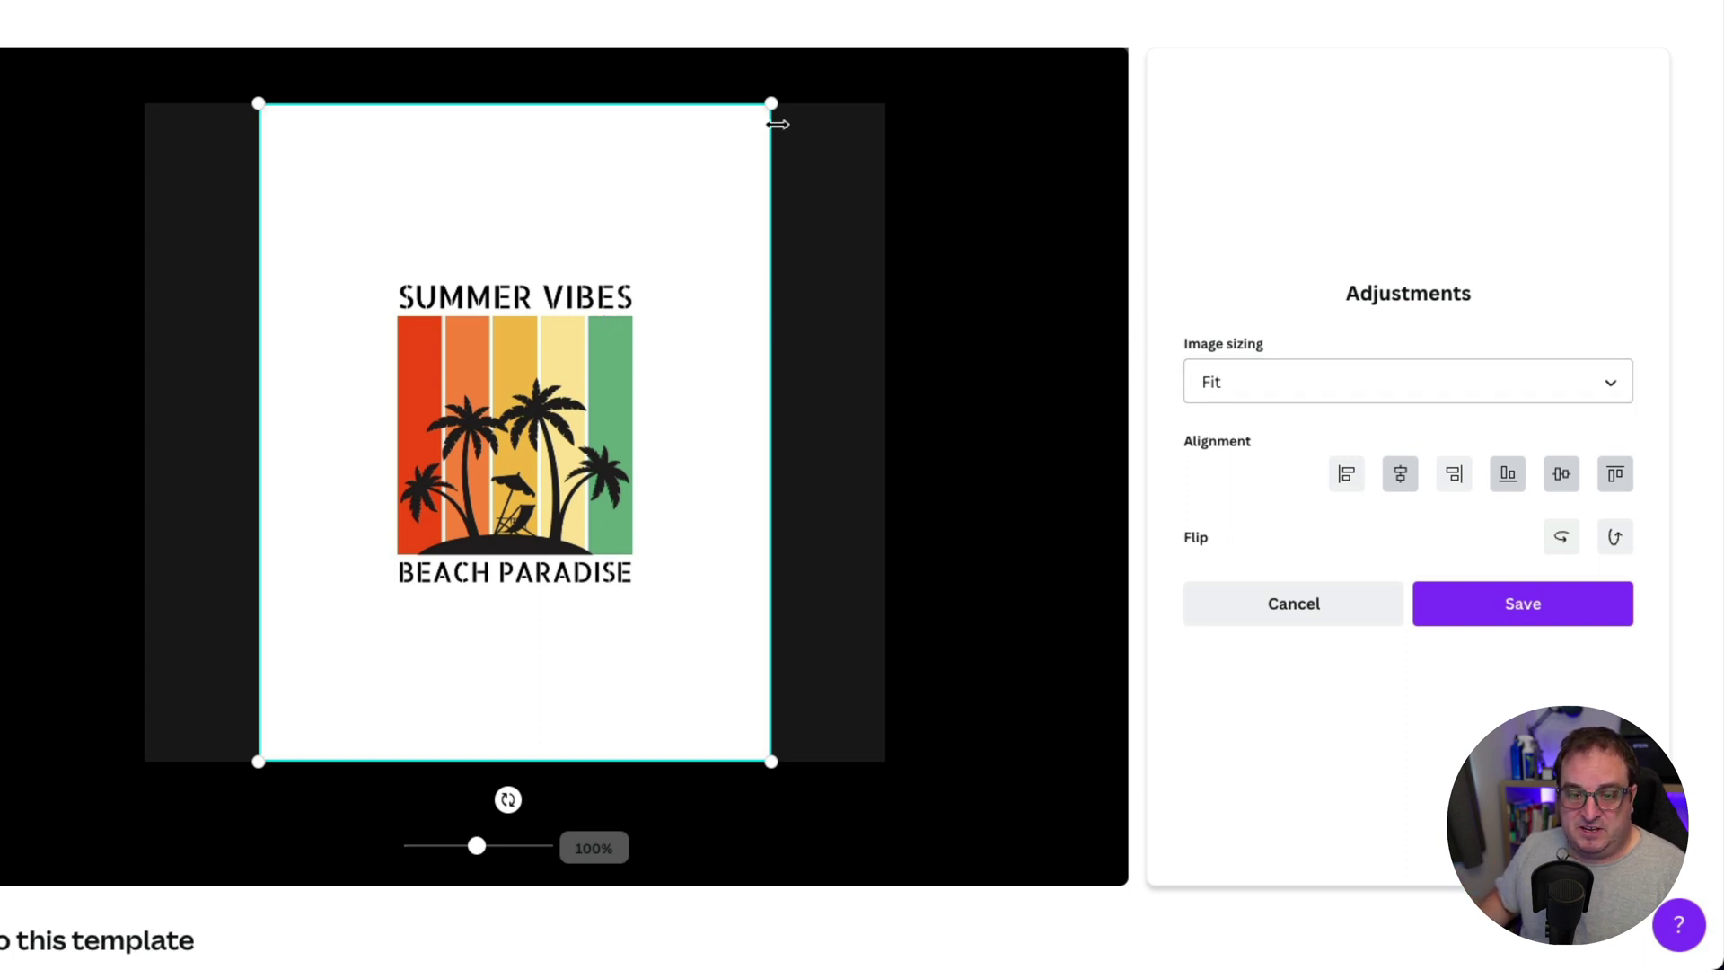
pyautogui.click(1266, 381)
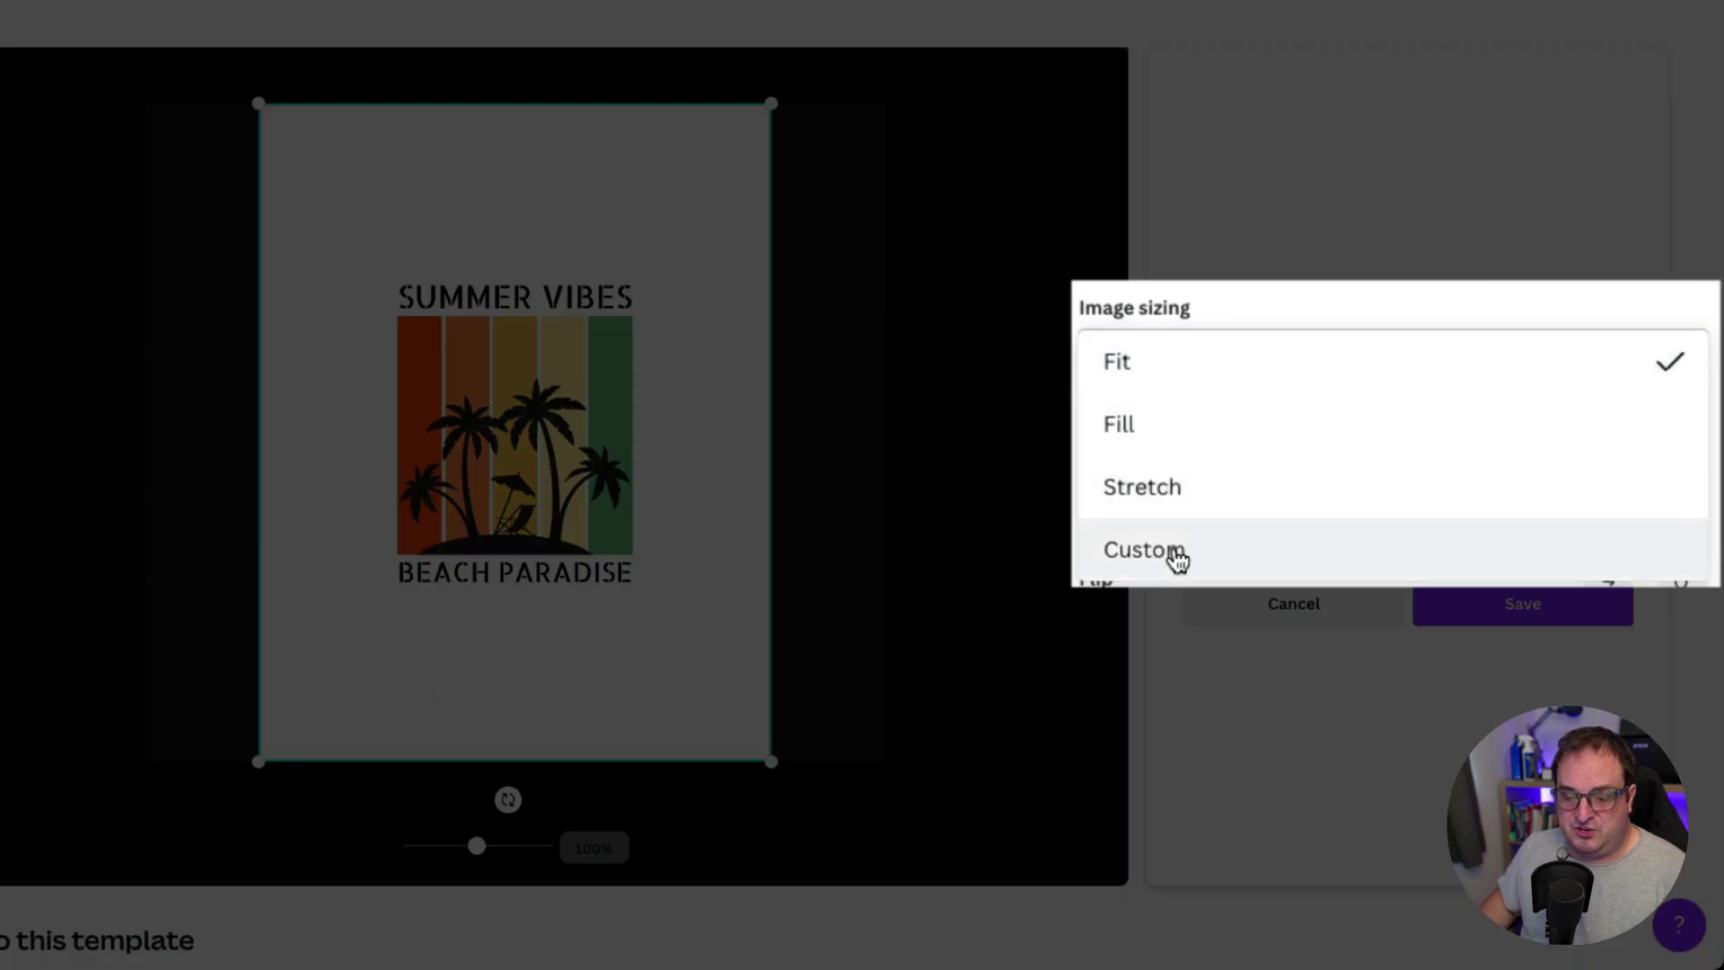
pyautogui.click(1269, 224)
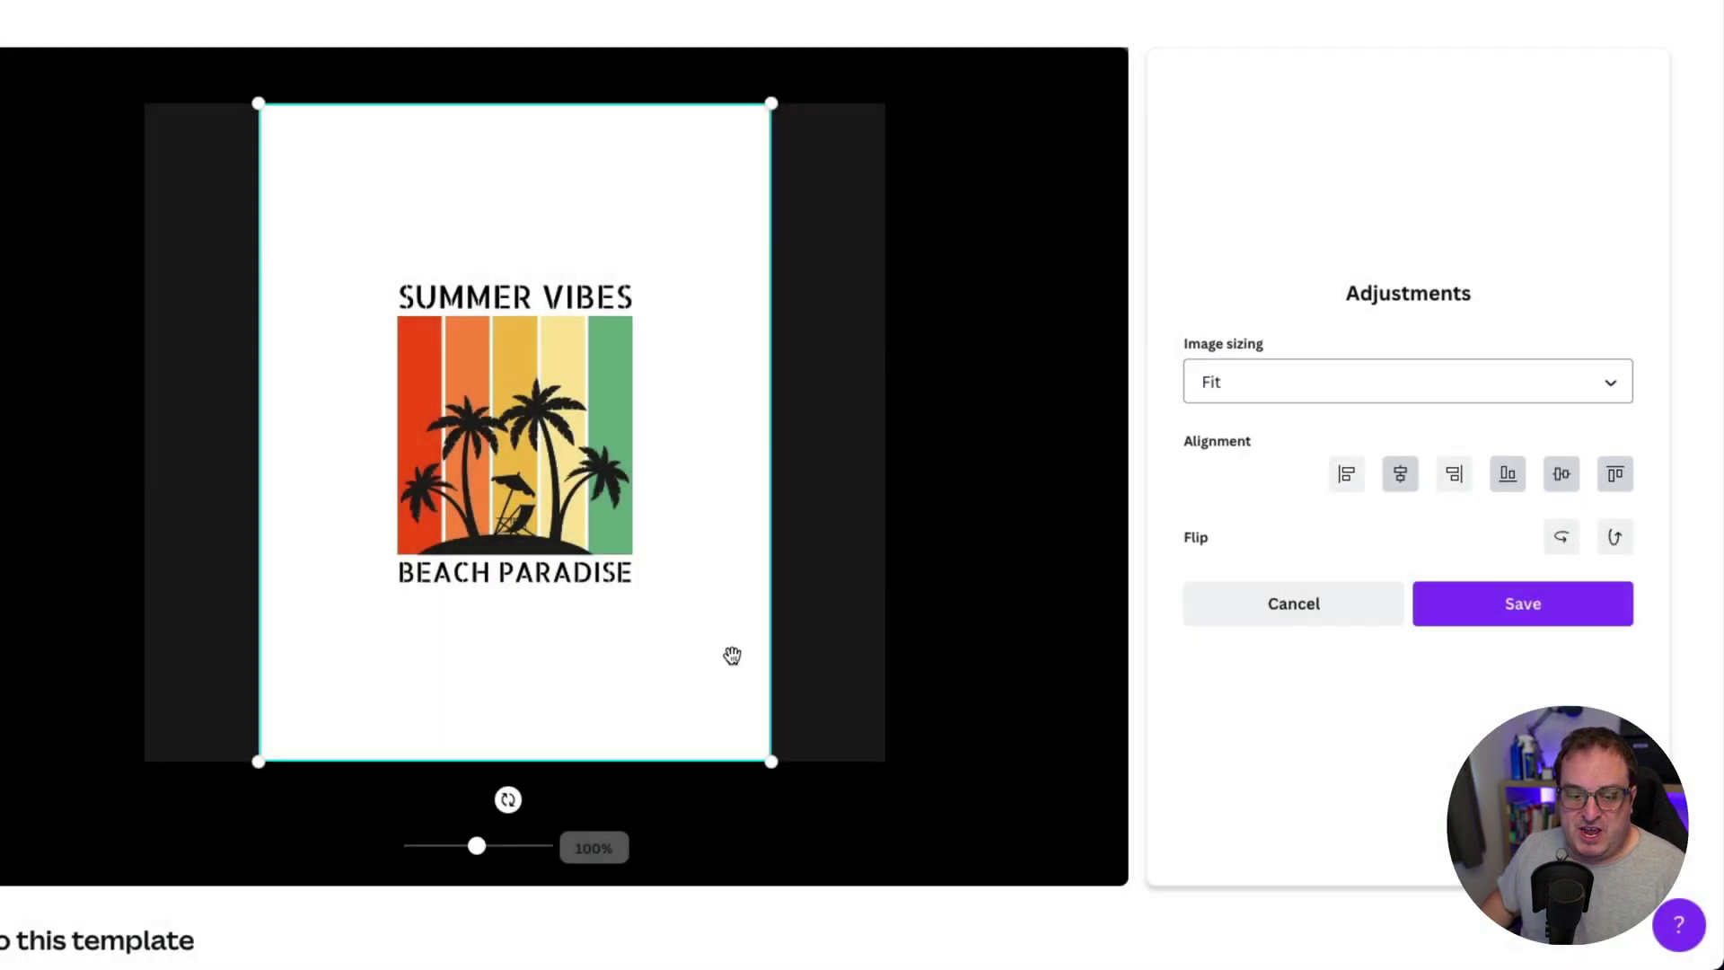
# Try enlarging the Summer vibes image to 112%, then reset its image sizing to Fit.
pyautogui.moveTo(772, 761)
pyautogui.mouseDown()
pyautogui.moveTo(798, 789)
pyautogui.moveTo(773, 754)
pyautogui.moveTo(781, 774)
pyautogui.mouseUp()
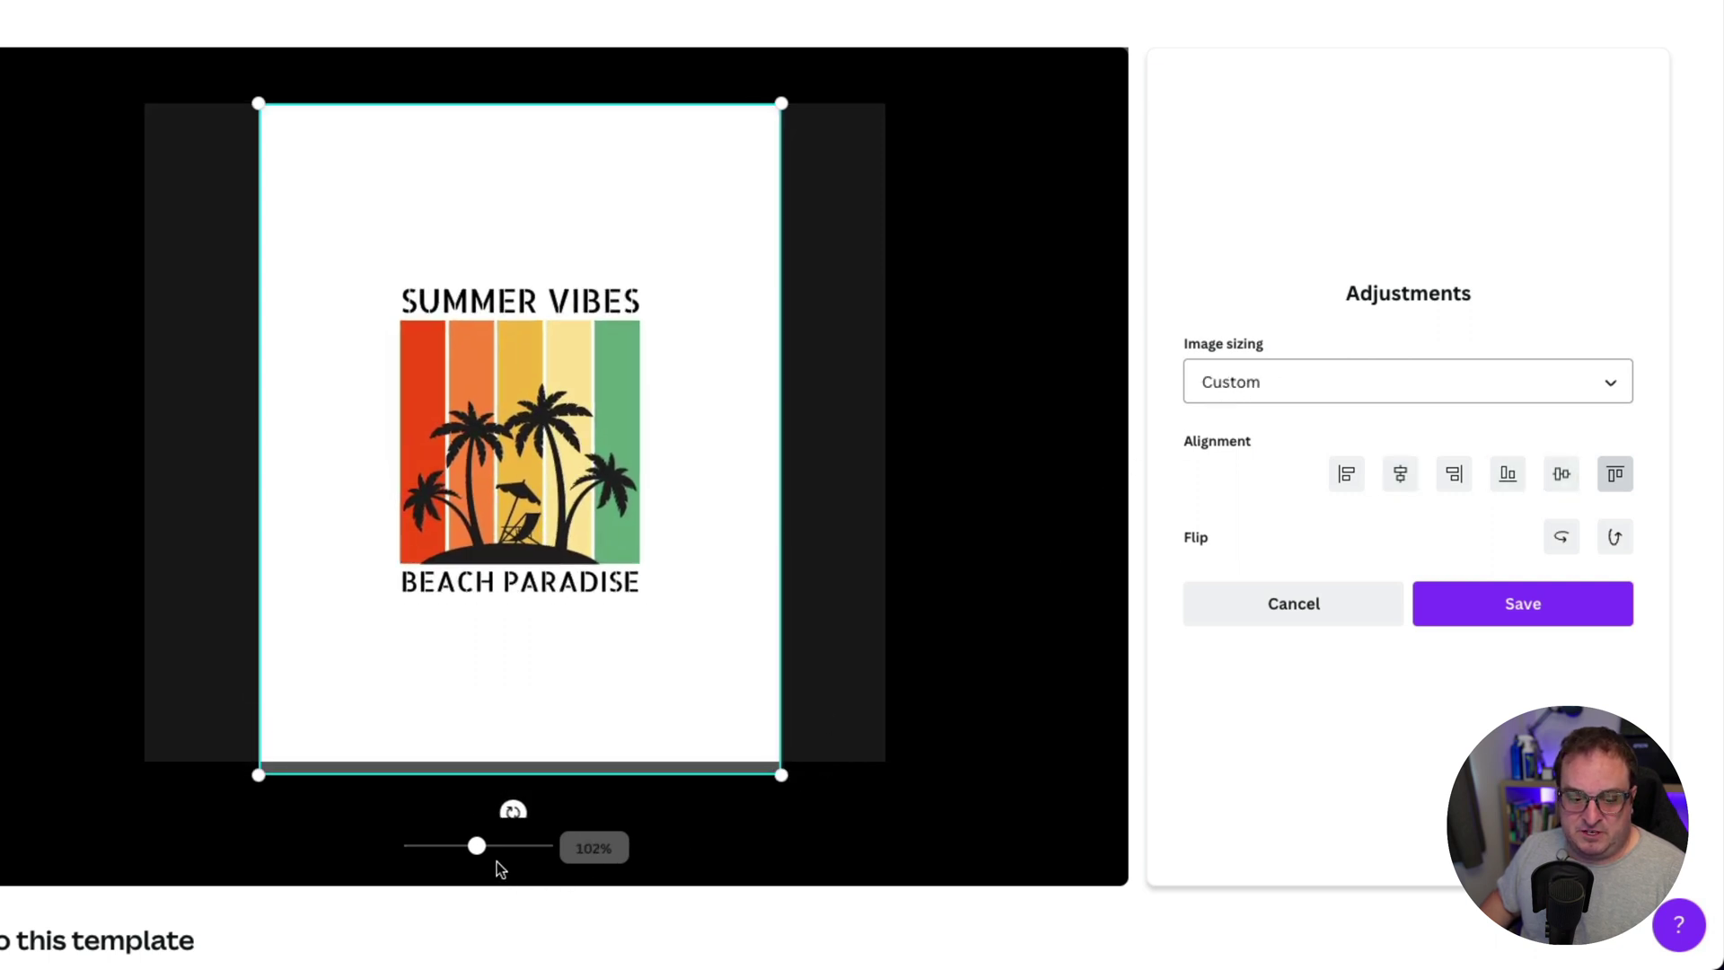
pyautogui.moveTo(481, 849); pyautogui.dragTo(479, 846)
pyautogui.doubleClick(581, 846)
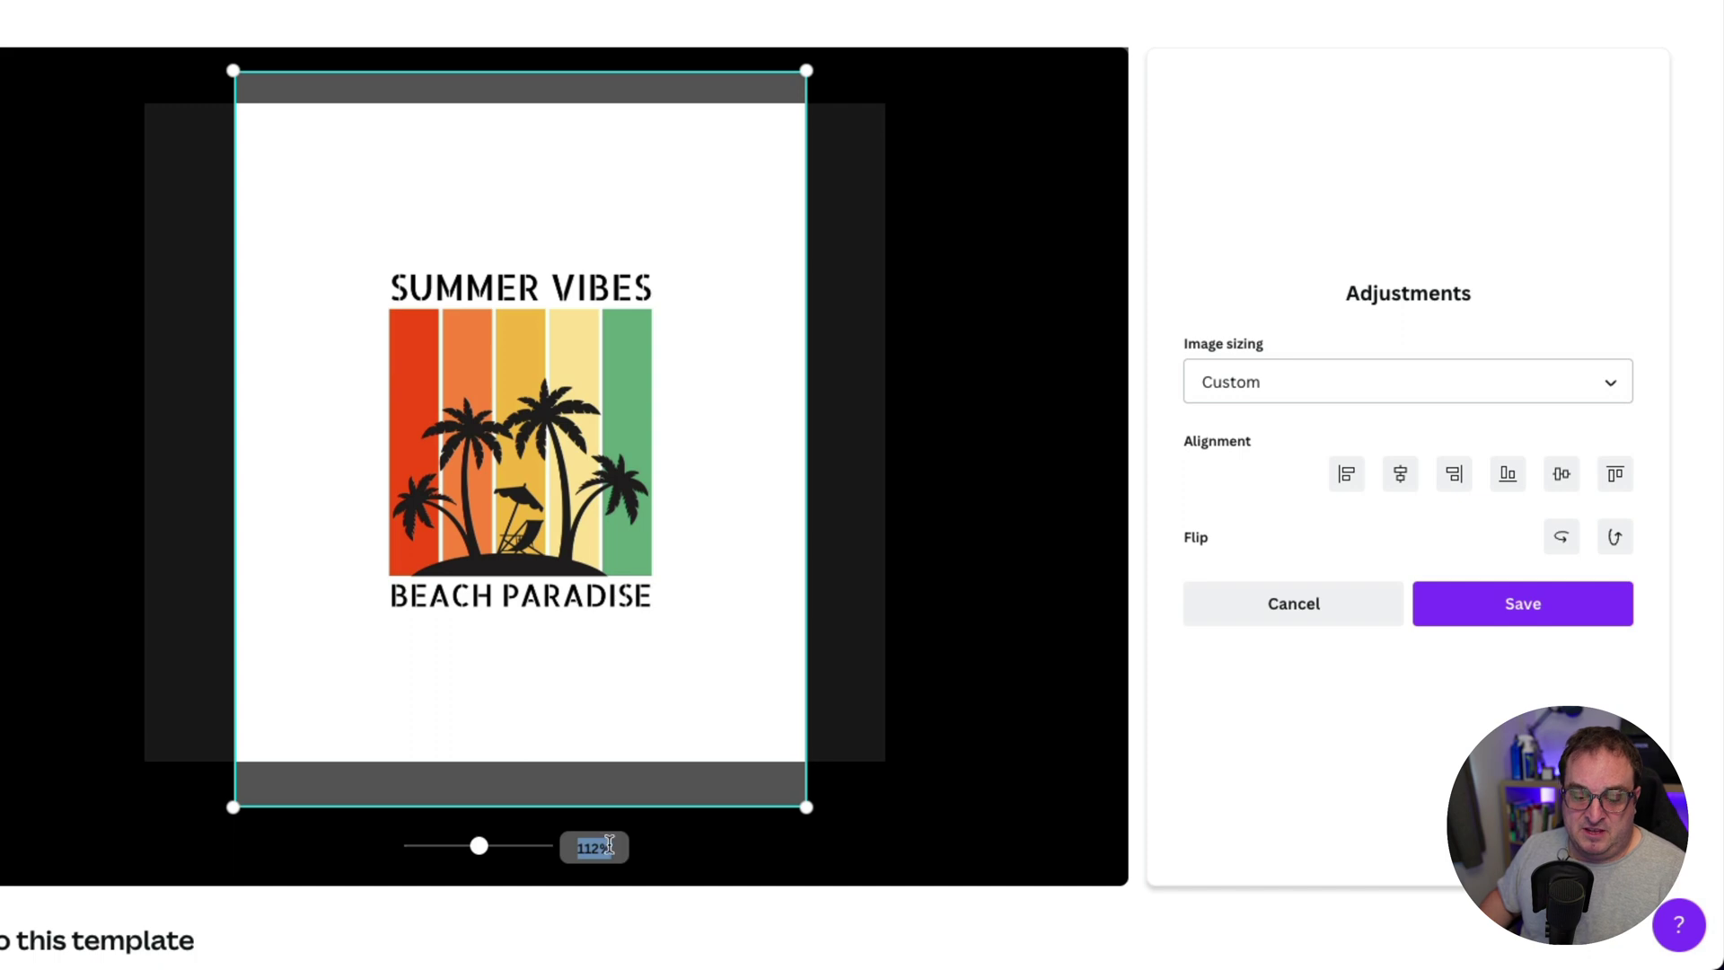
pyautogui.click(1274, 393)
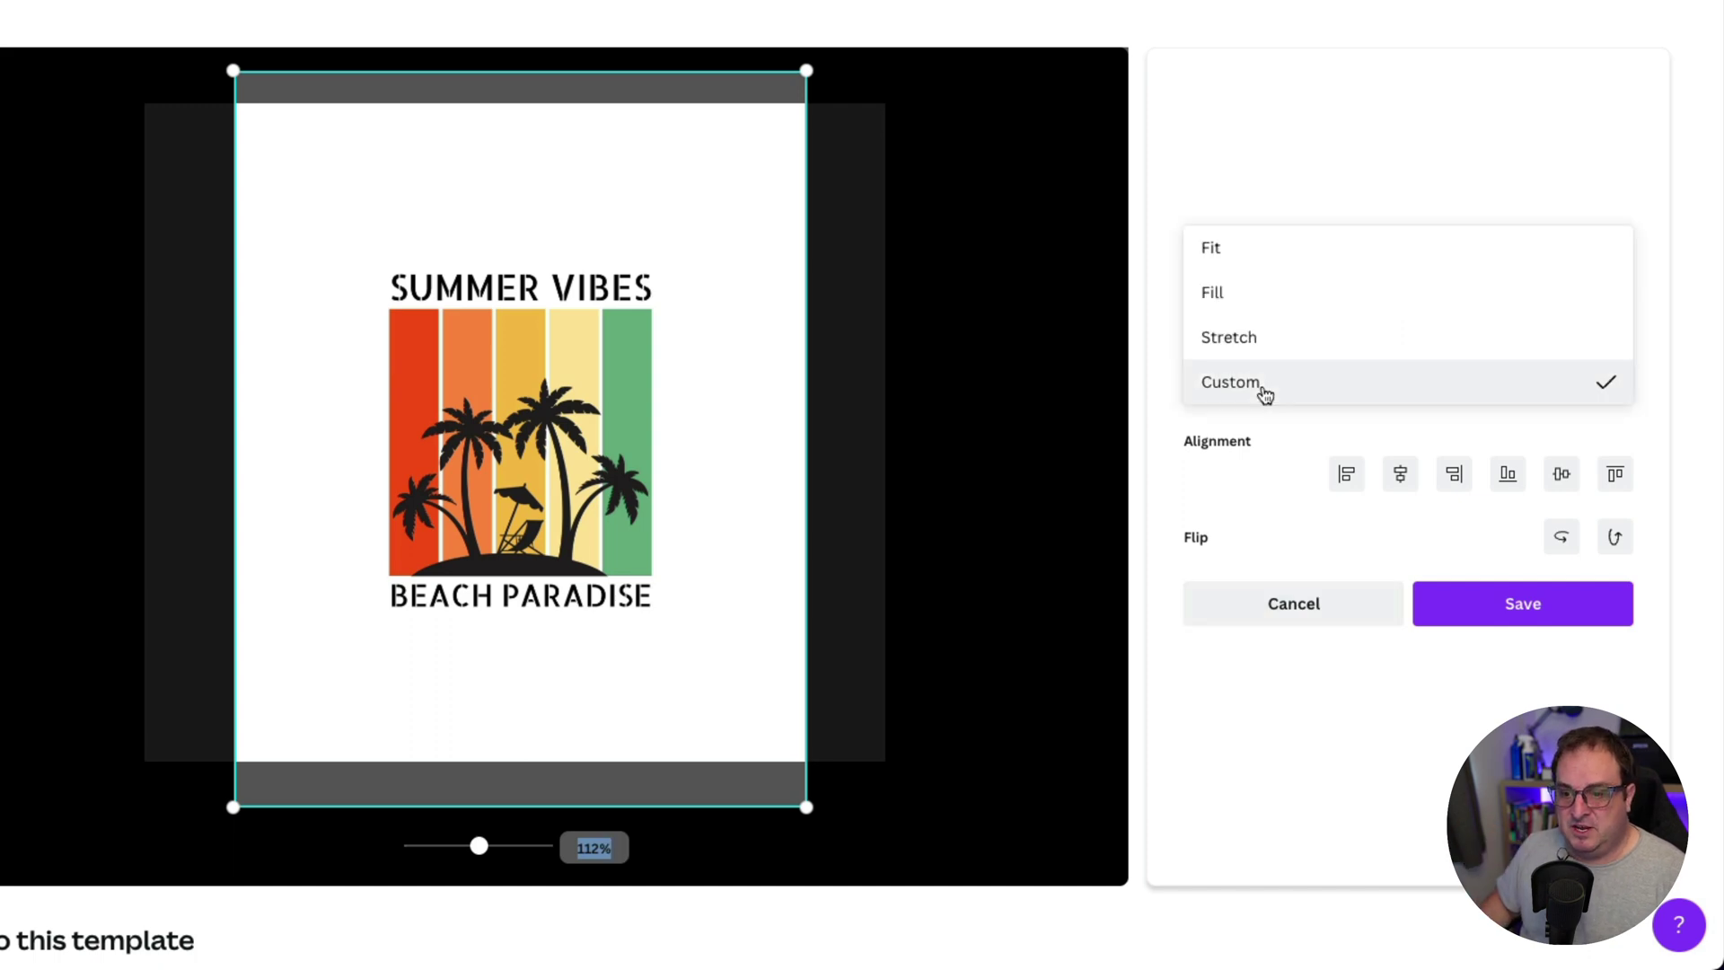
pyautogui.click(1235, 244)
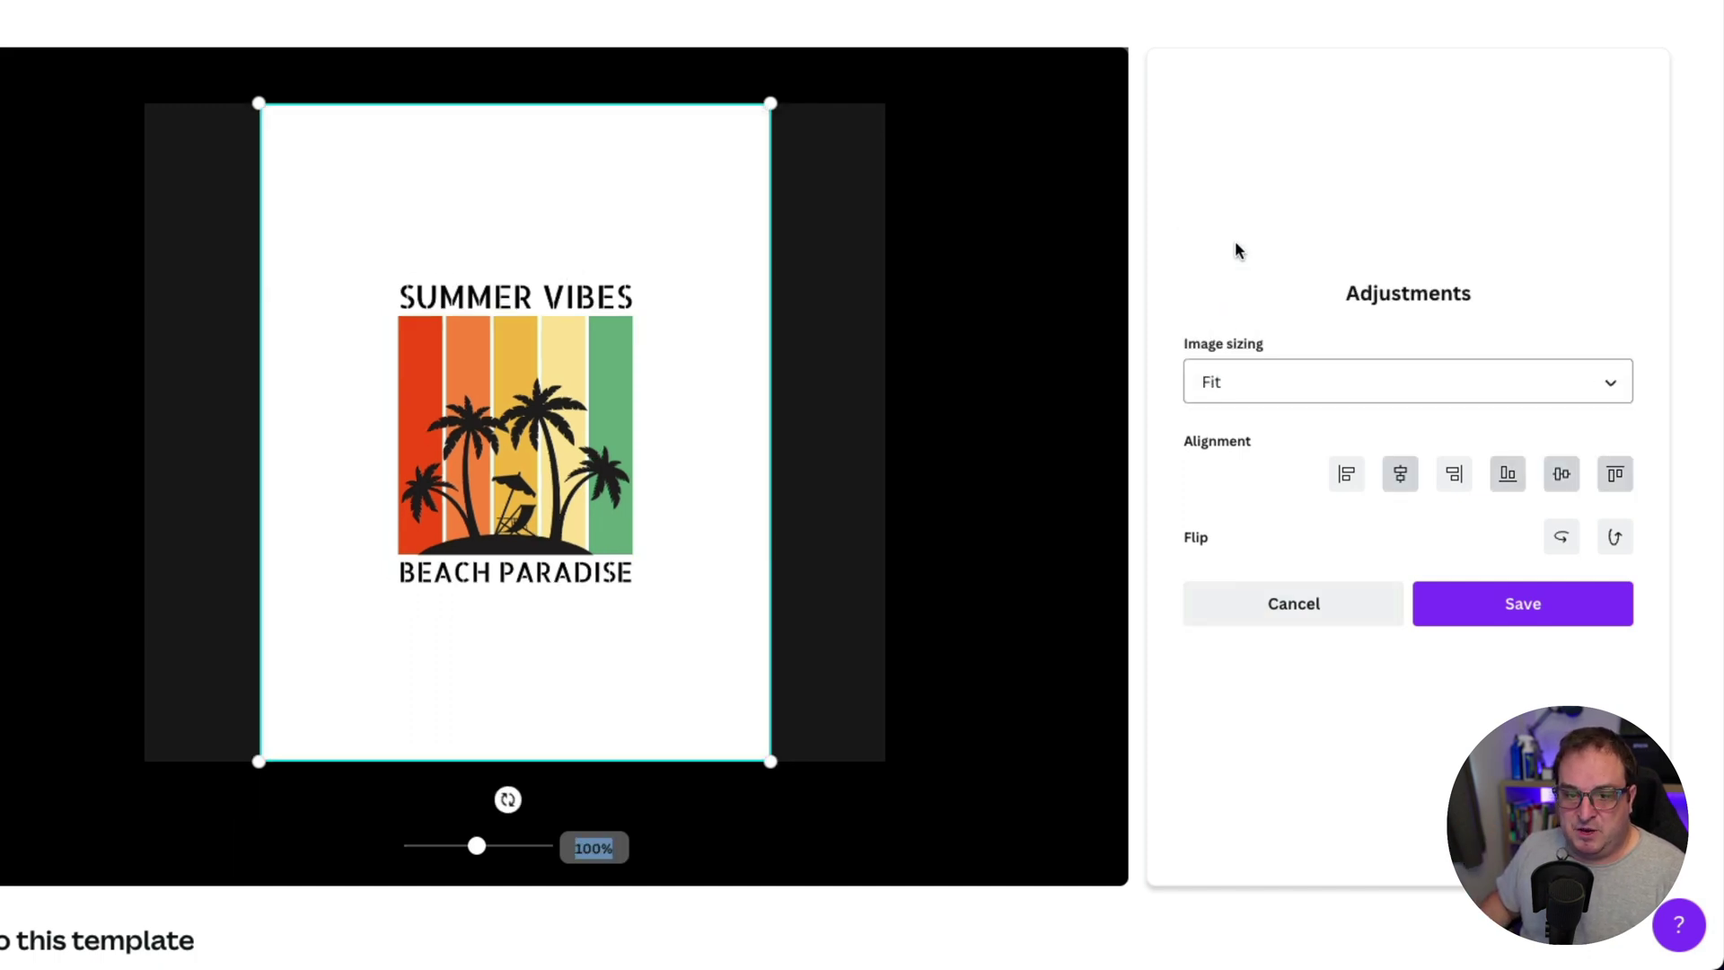
# Try the Stretch image sizing on the Summer vibes image, then return it to Fit.
pyautogui.click(1273, 384)
pyautogui.click(1254, 474)
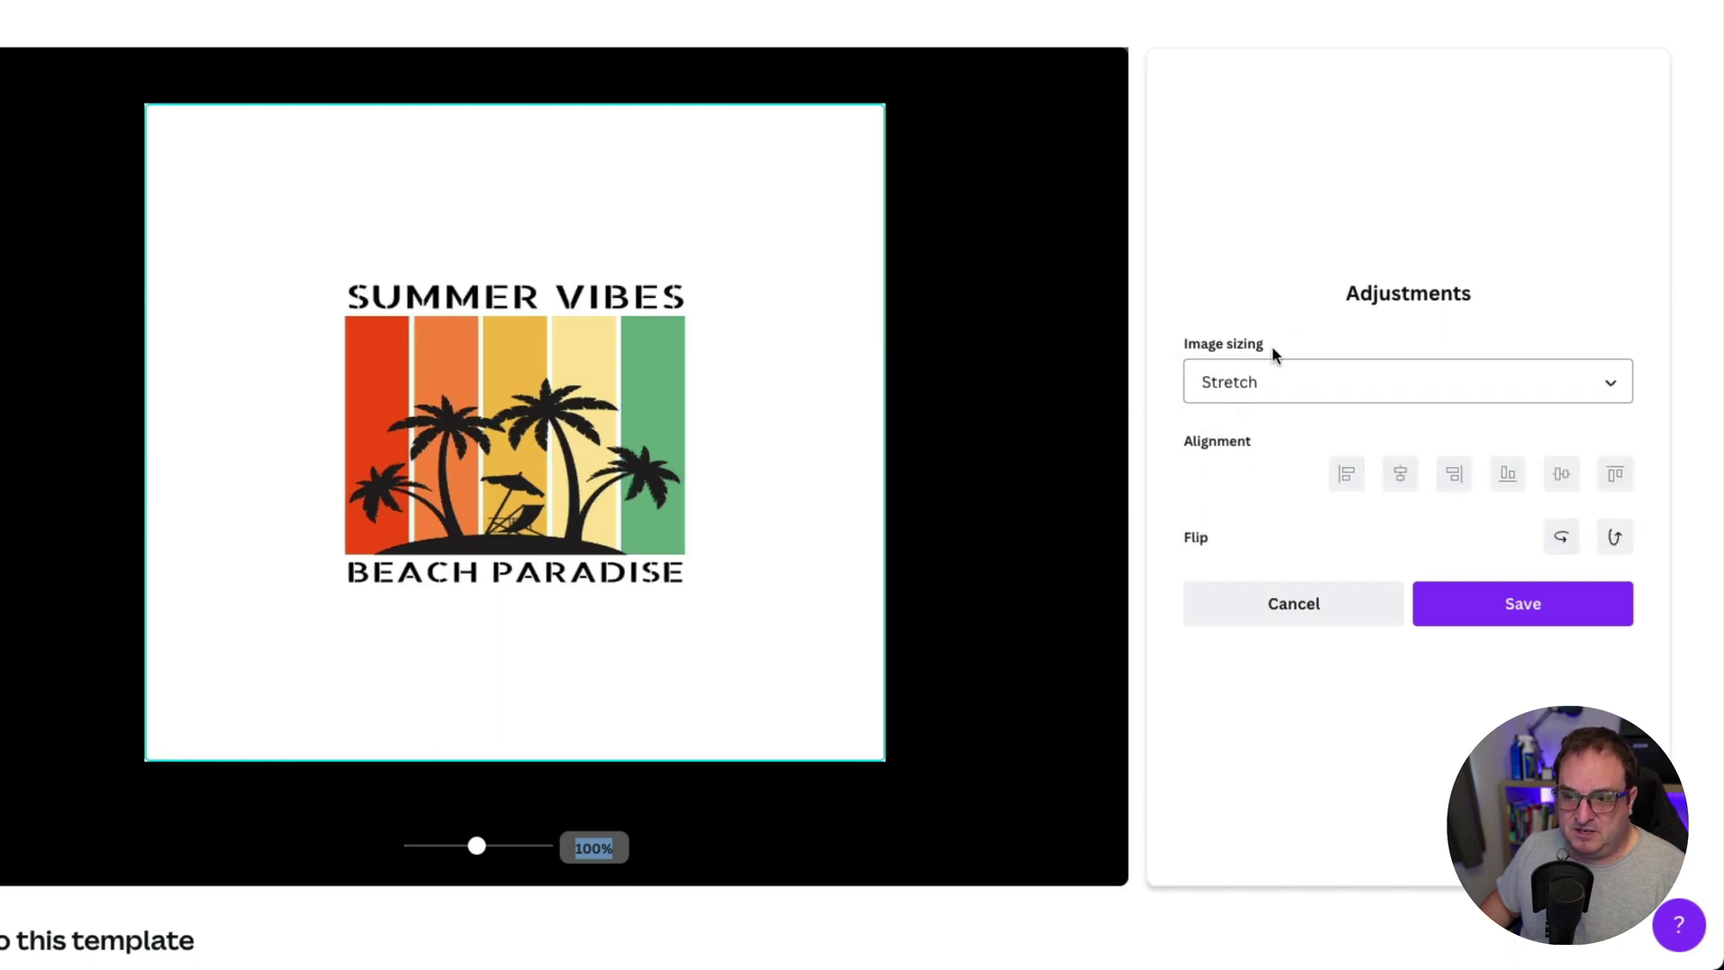
pyautogui.click(1252, 381)
pyautogui.click(1226, 306)
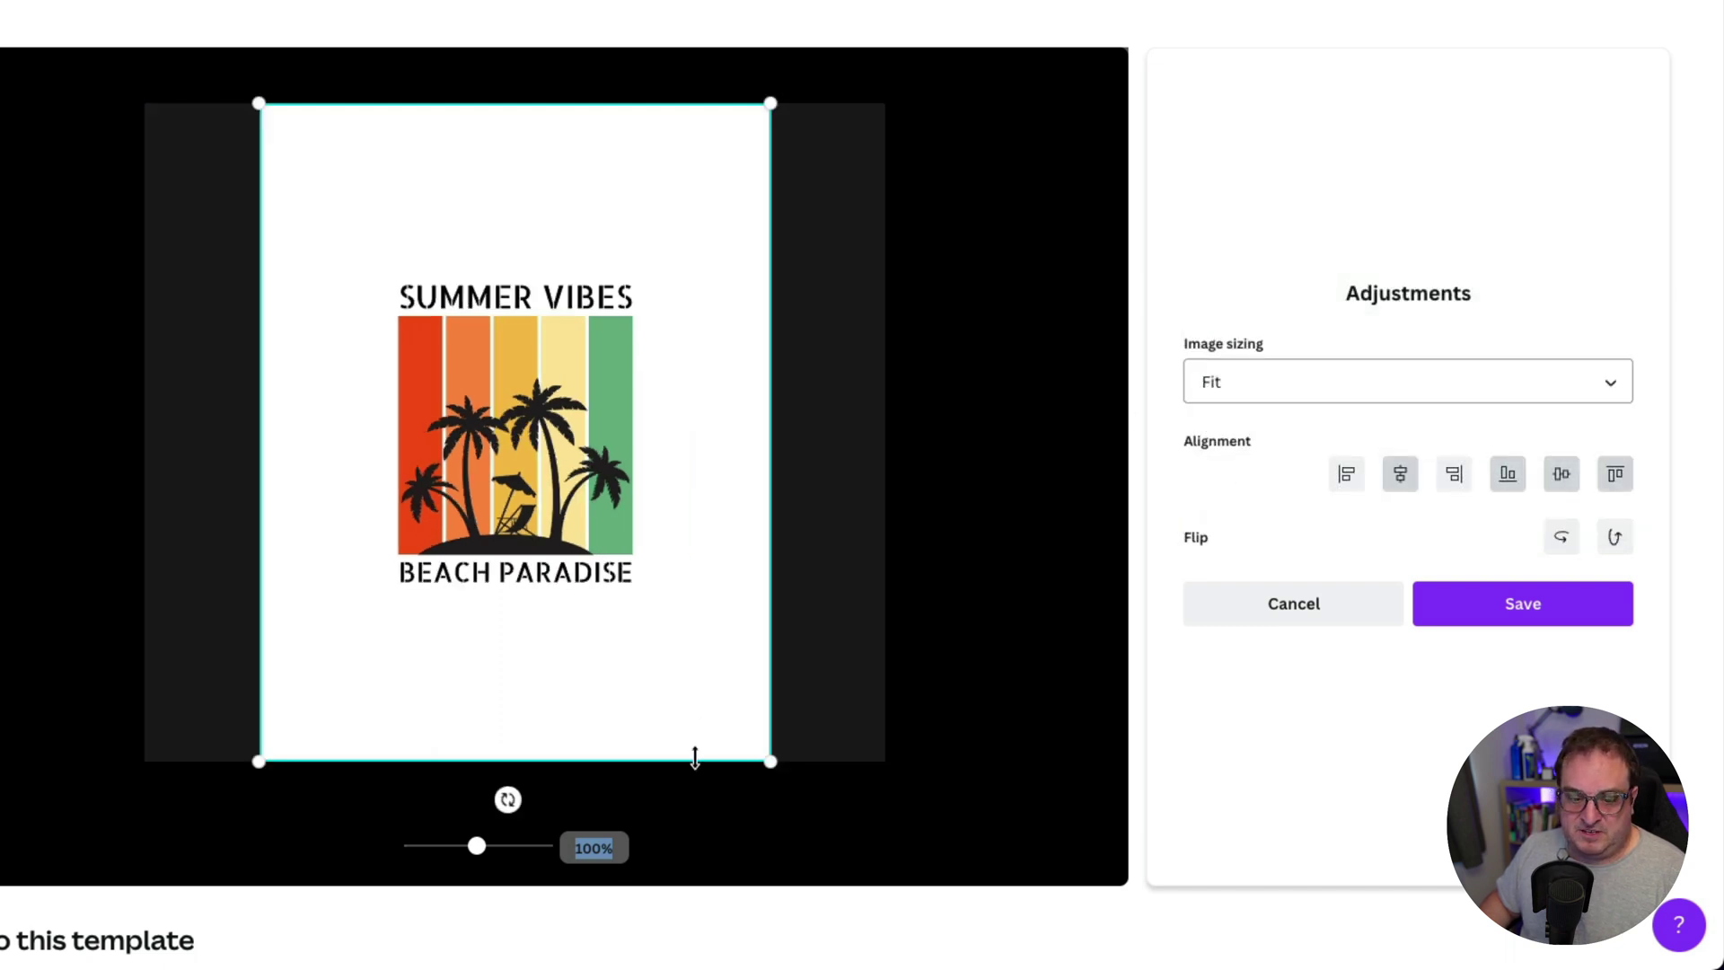
# Enlarge the Summer vibes image to about 114% and shift it upward within the mug's print area.
pyautogui.moveTo(785, 762); pyautogui.dragTo(850, 850)
pyautogui.moveTo(701, 495); pyautogui.dragTo(697, 462)
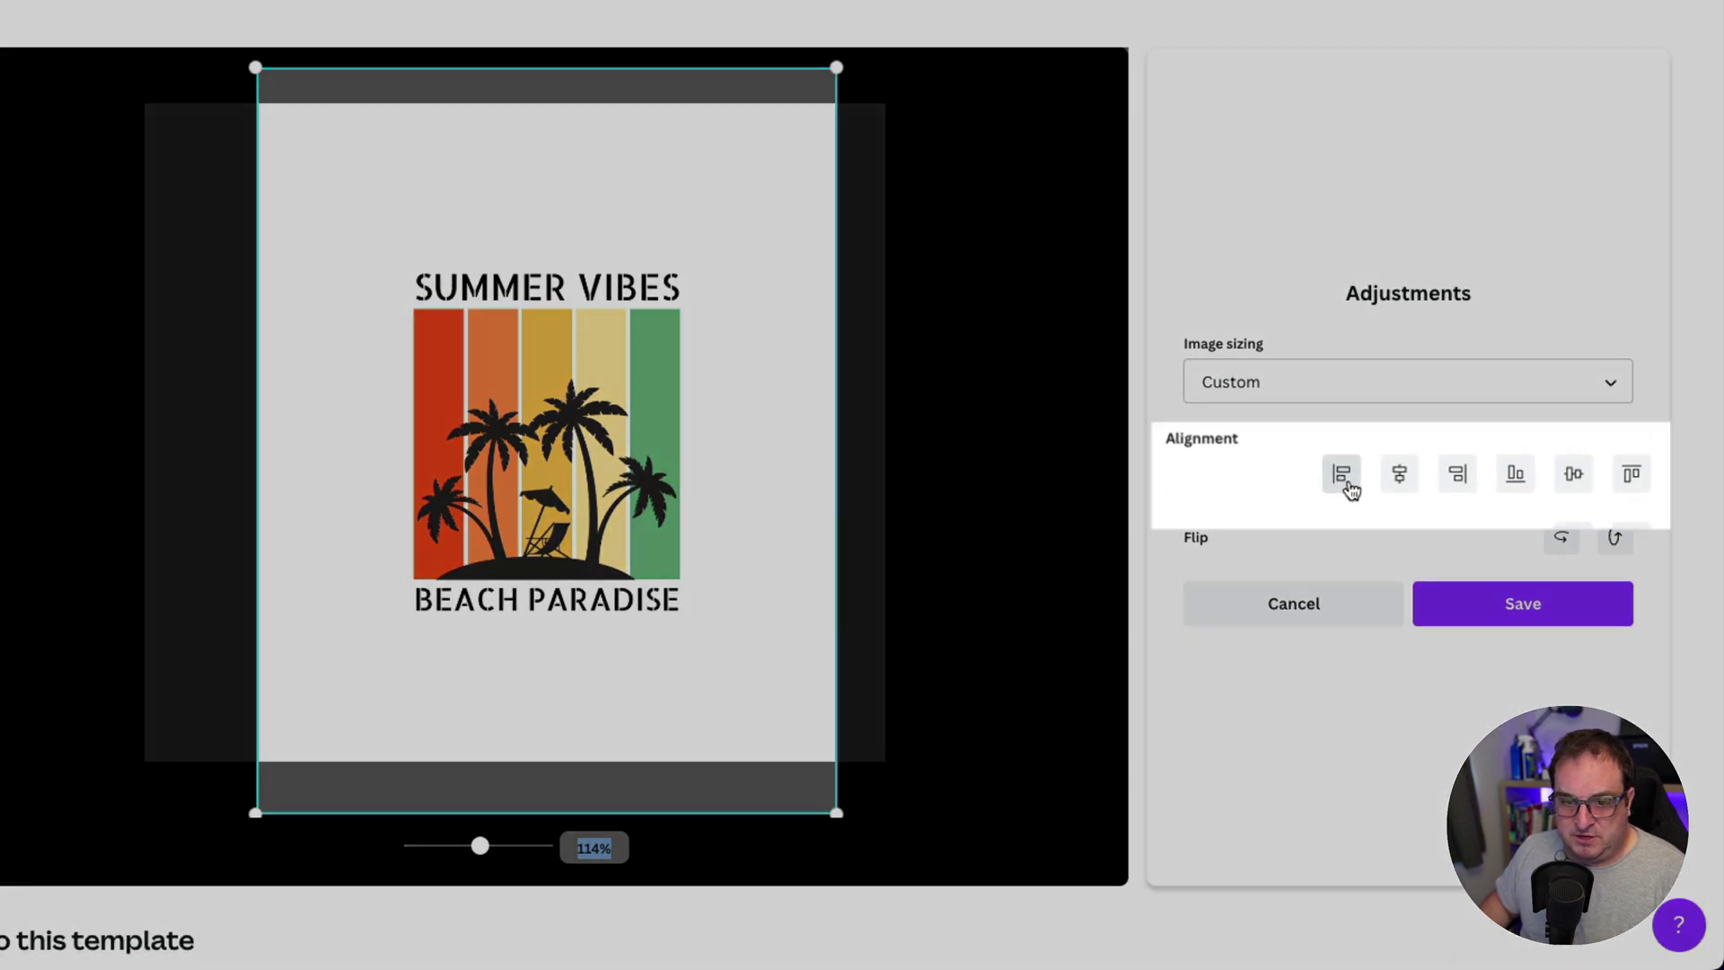
# Try the left, right and bottom alignments for the image, then center it both horizontally and vertically.
pyautogui.click(1349, 480)
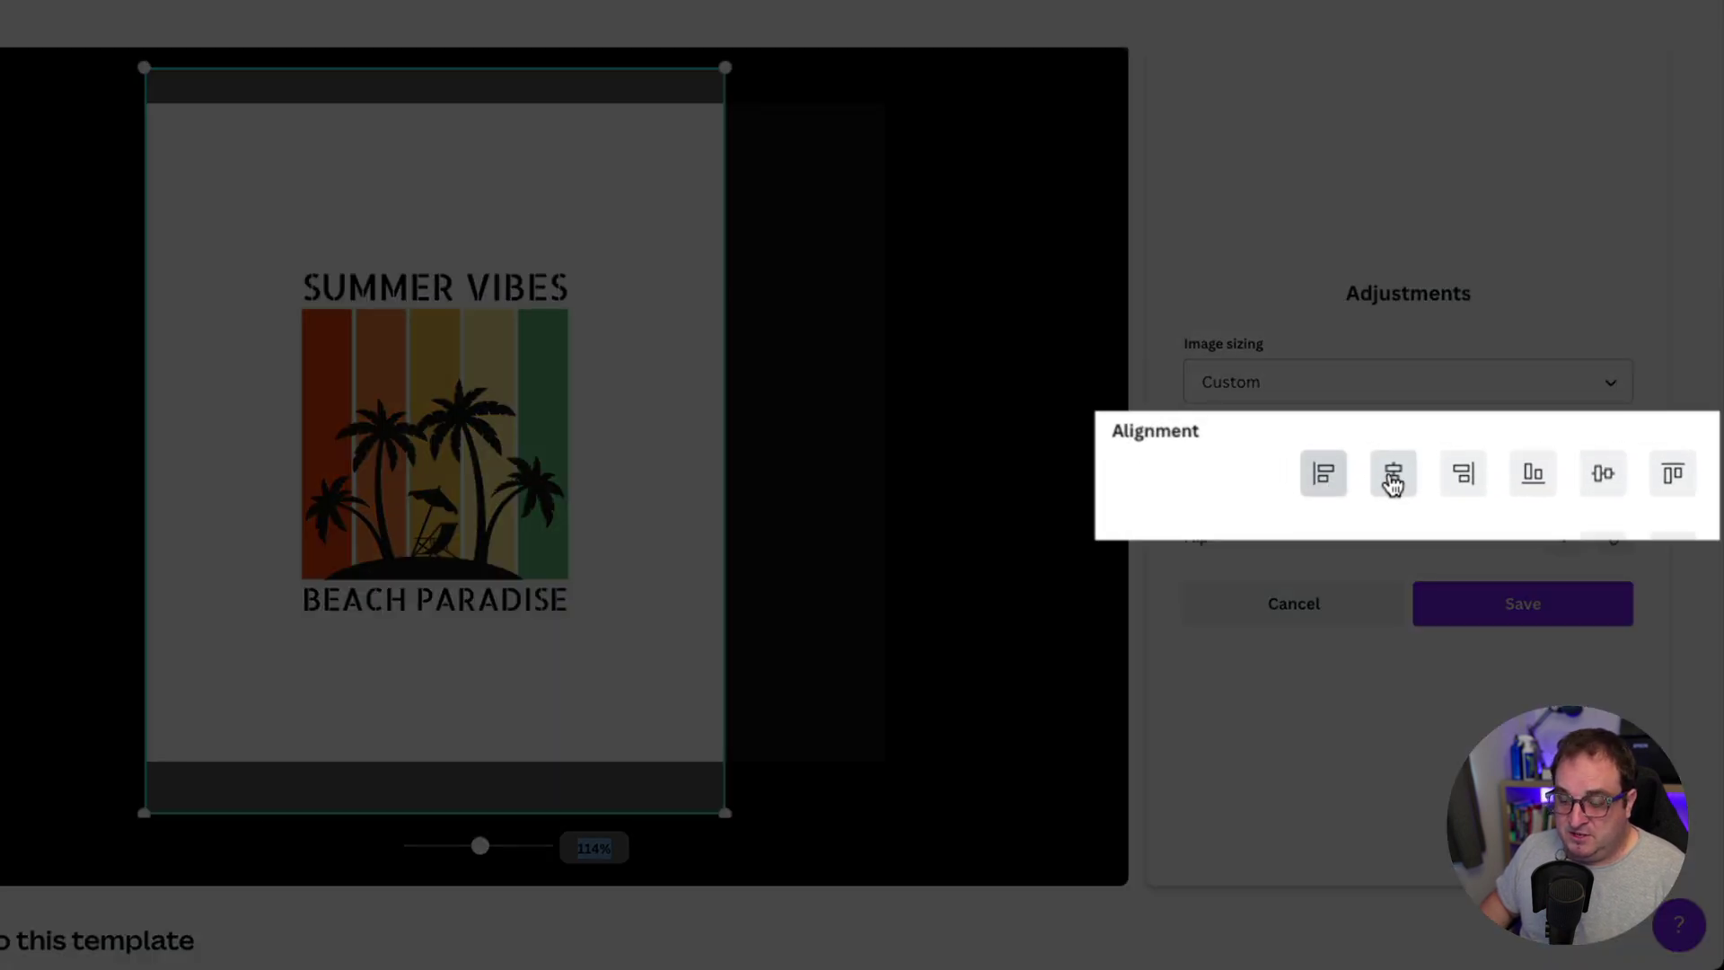
pyautogui.click(1393, 477)
pyautogui.click(1463, 482)
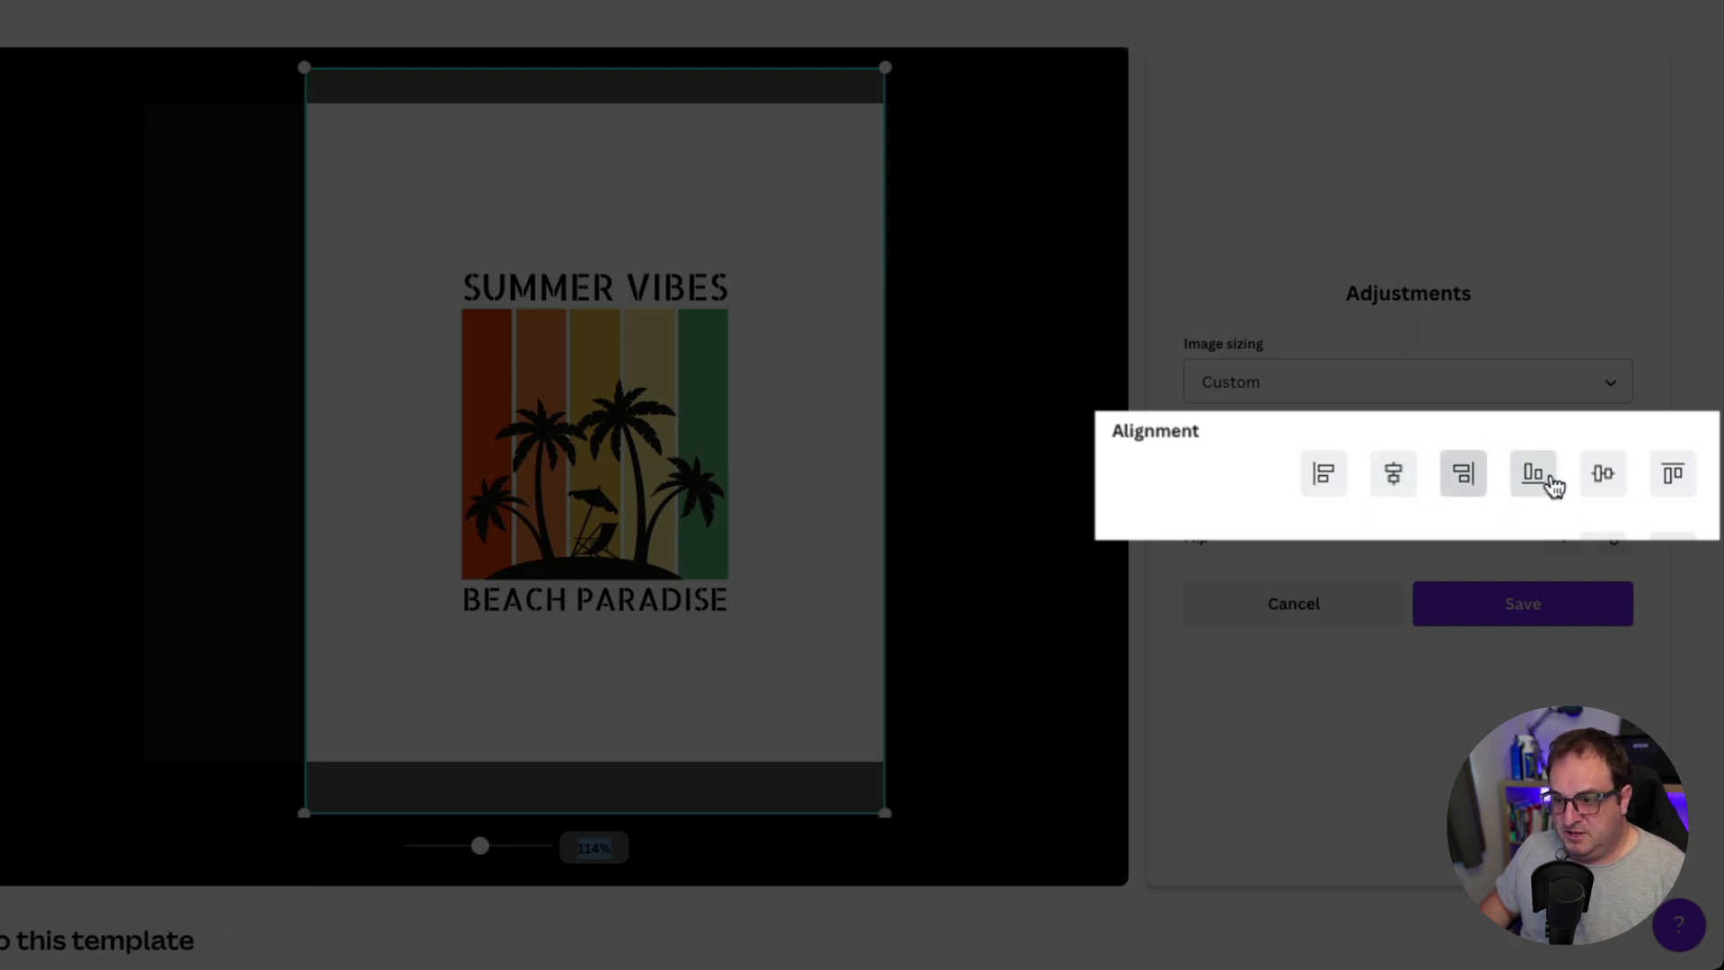
pyautogui.click(1538, 484)
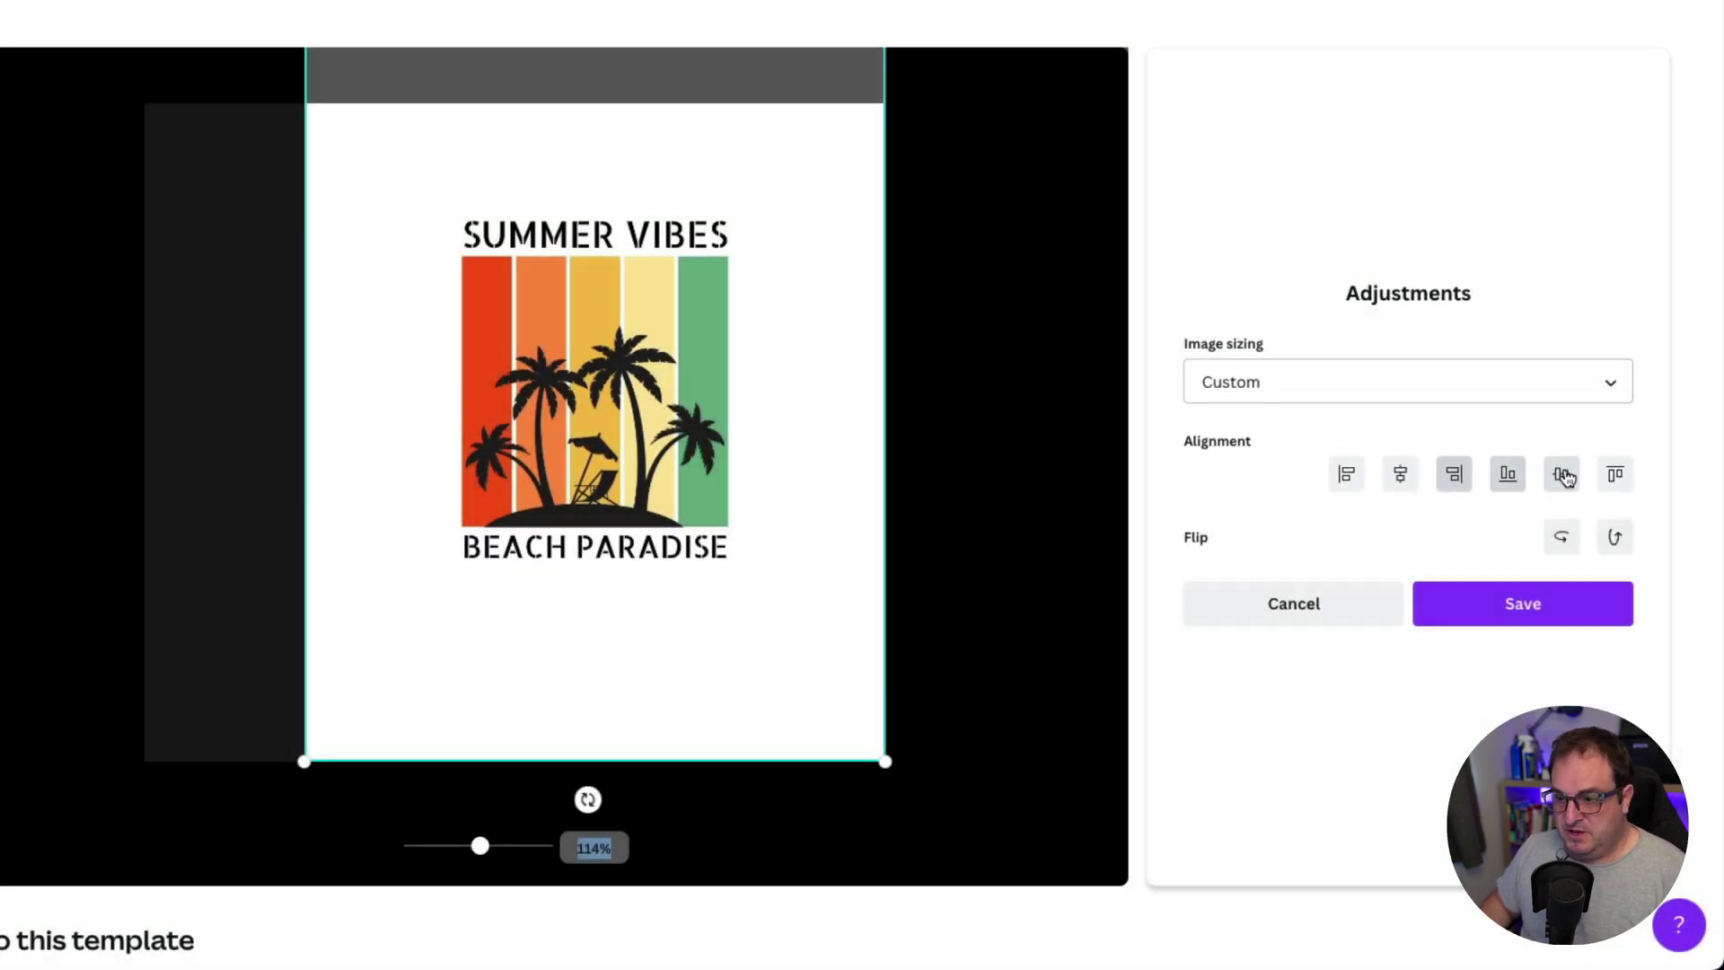
pyautogui.click(1561, 476)
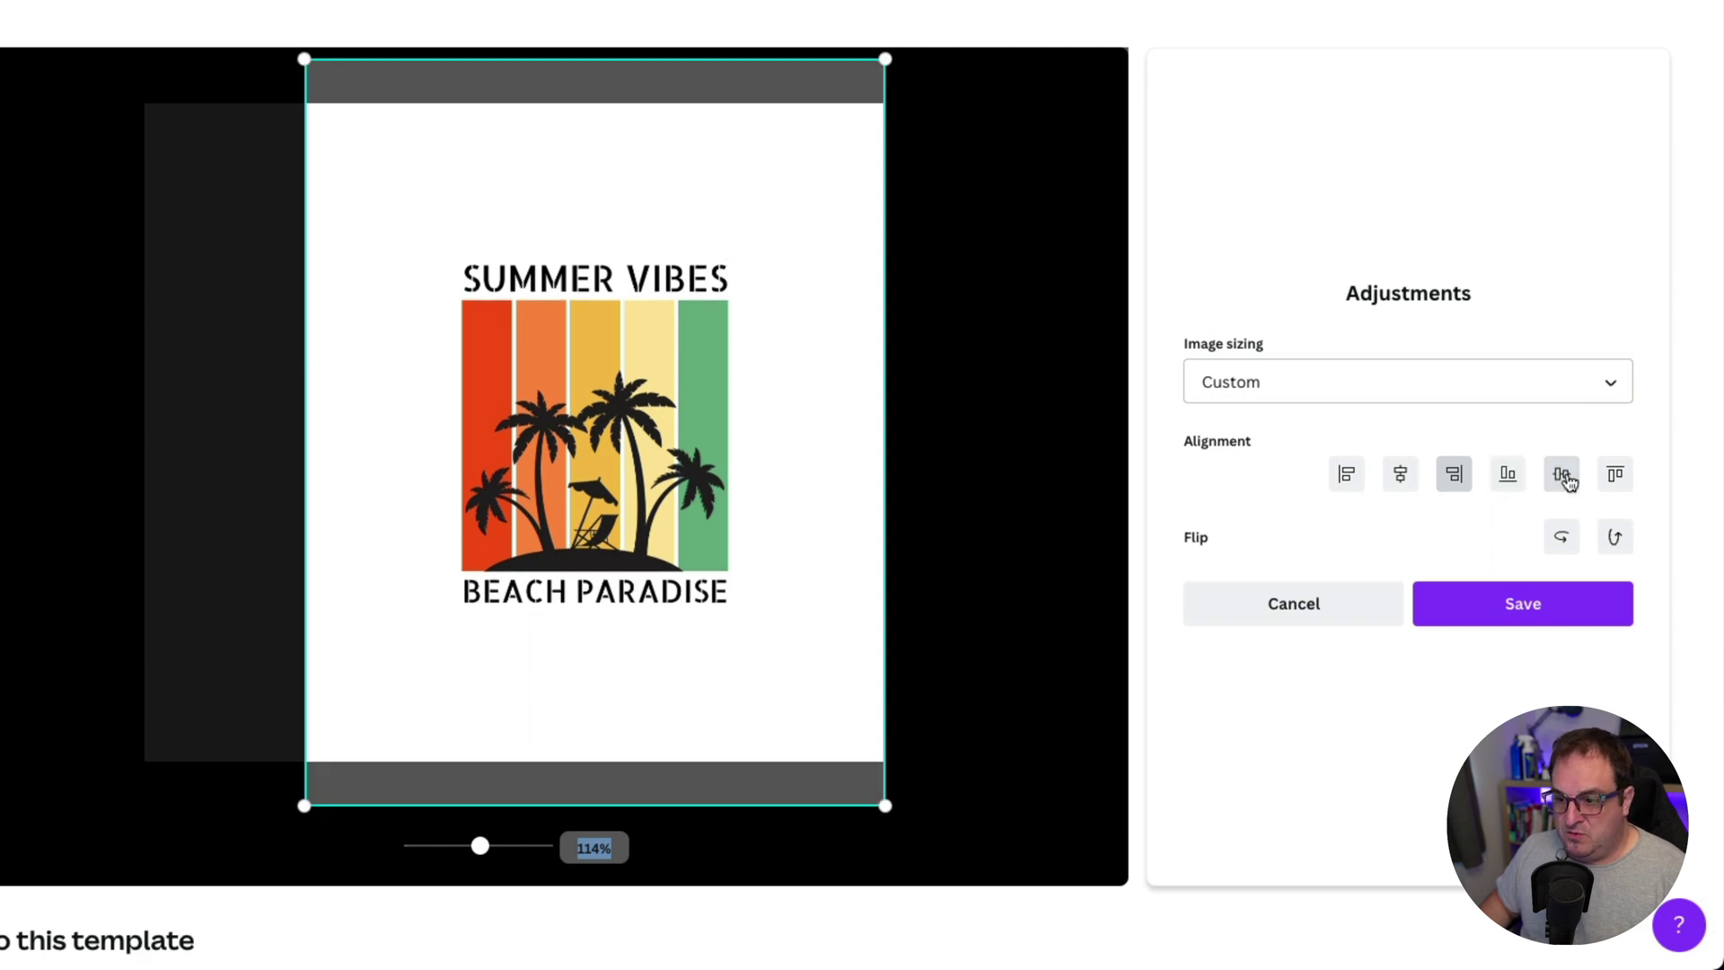
pyautogui.click(1397, 477)
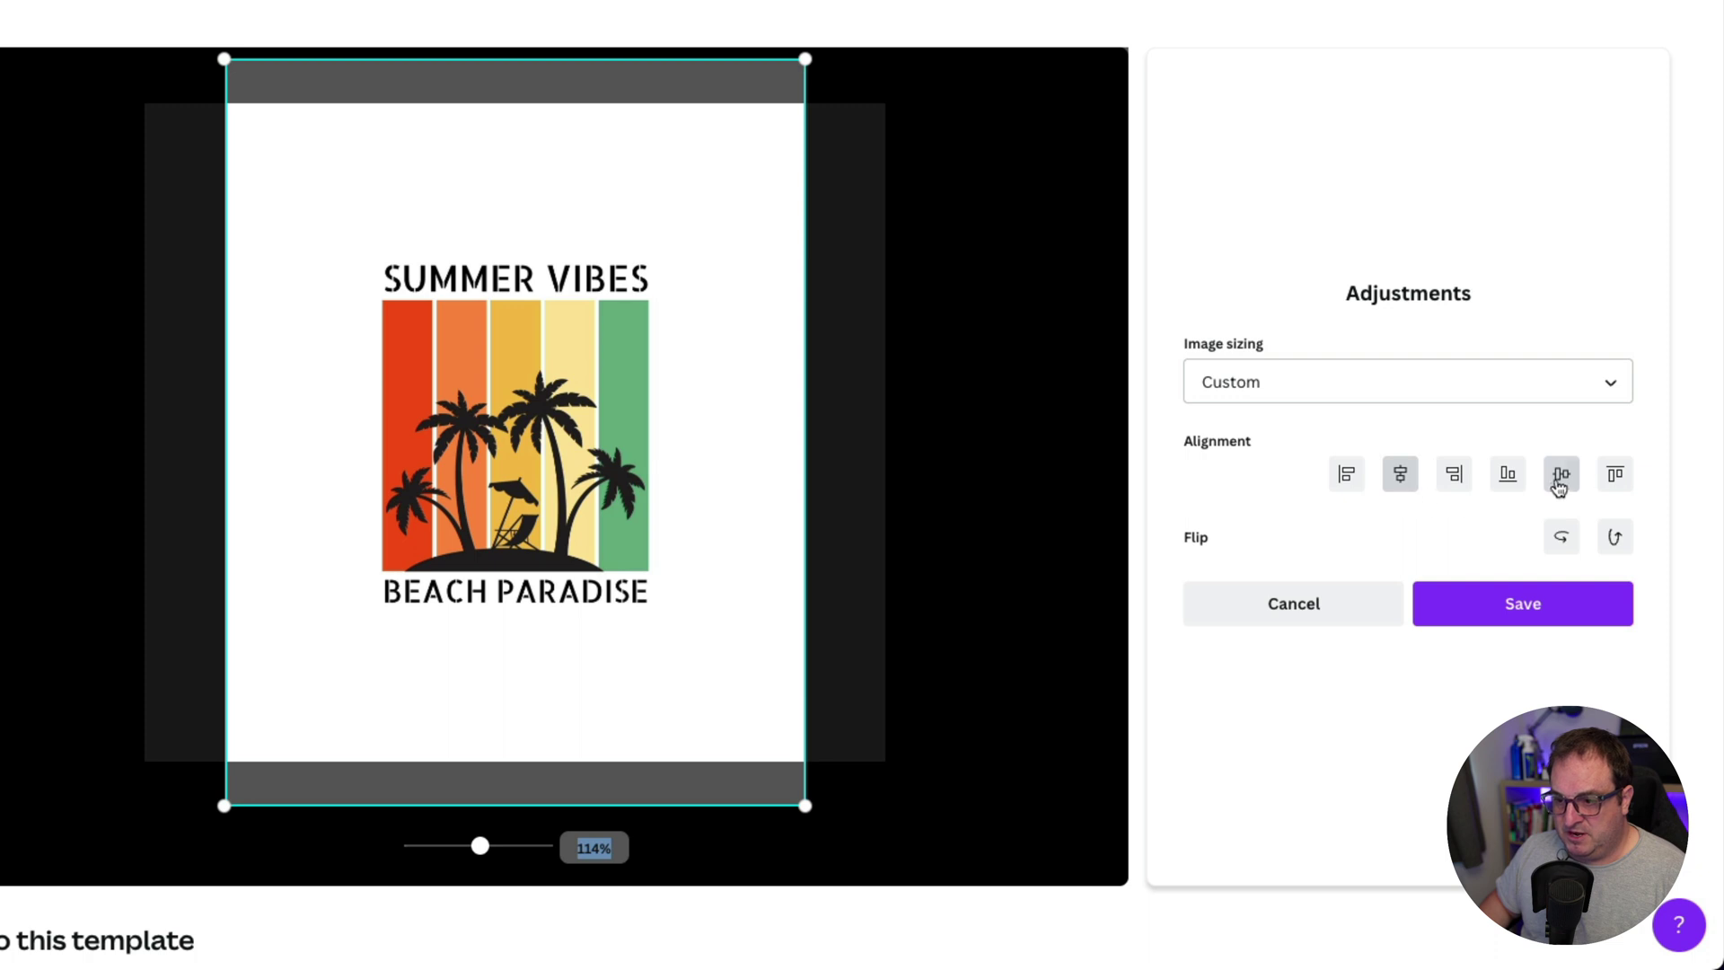
# Try flipping the Summer vibes image horizontally, return it to its original orientation, and save the image adjustments.
pyautogui.click(1563, 540)
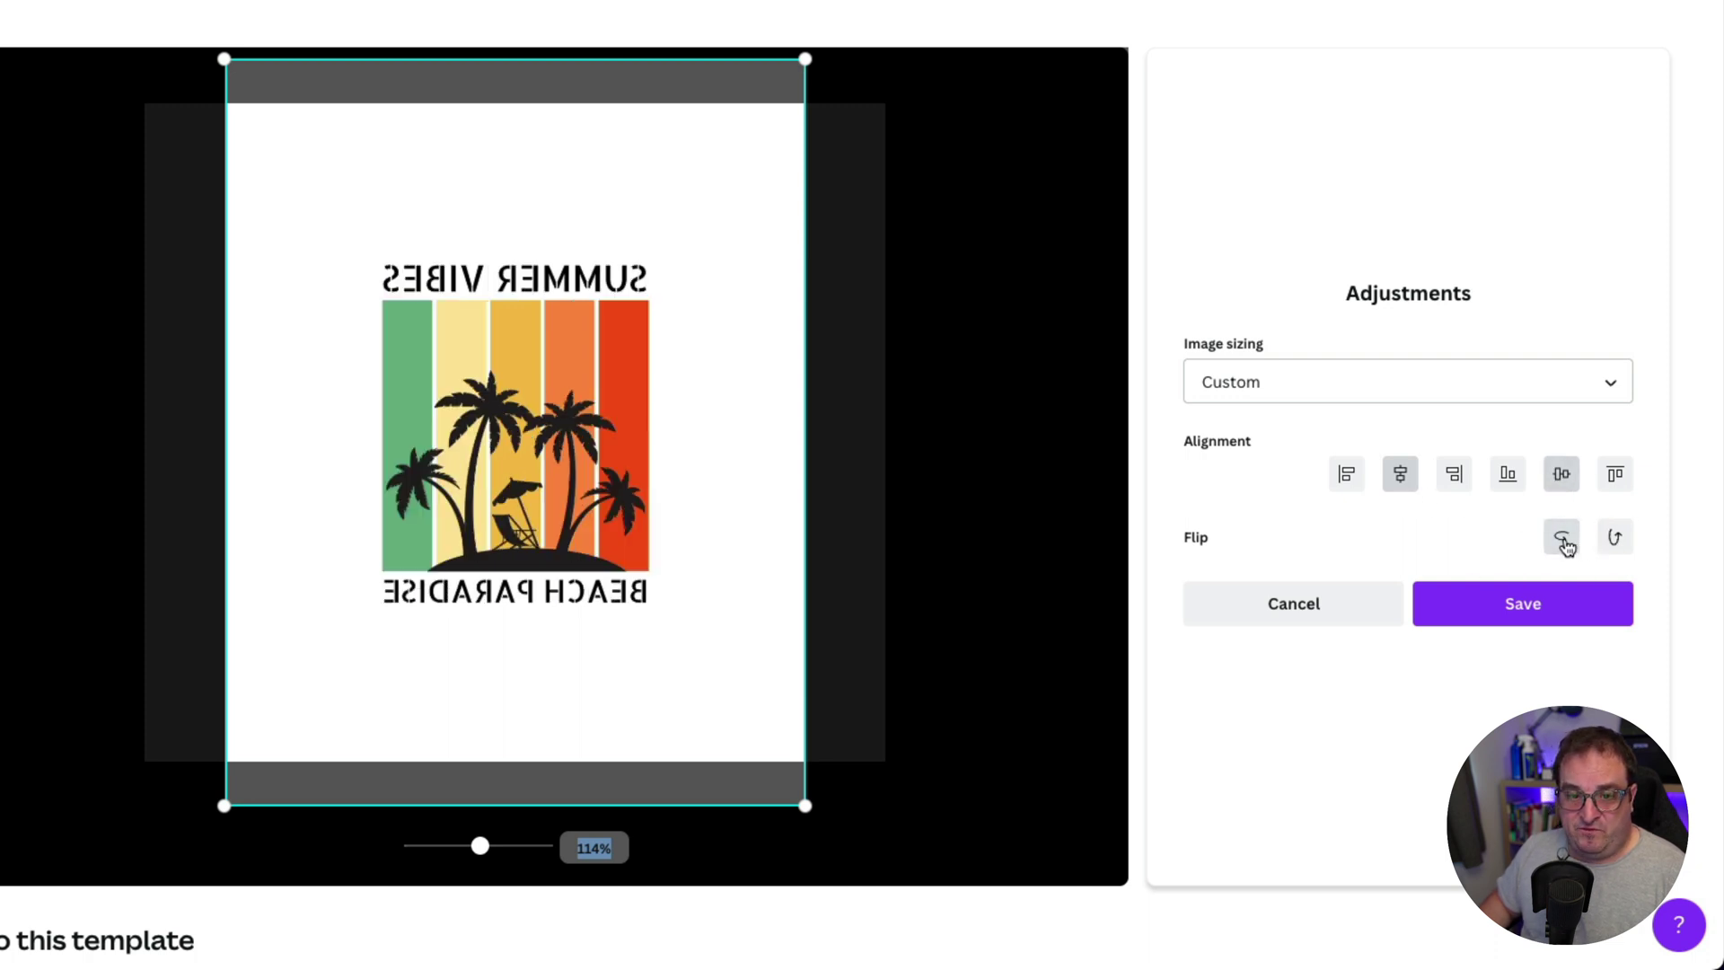
pyautogui.click(1563, 540)
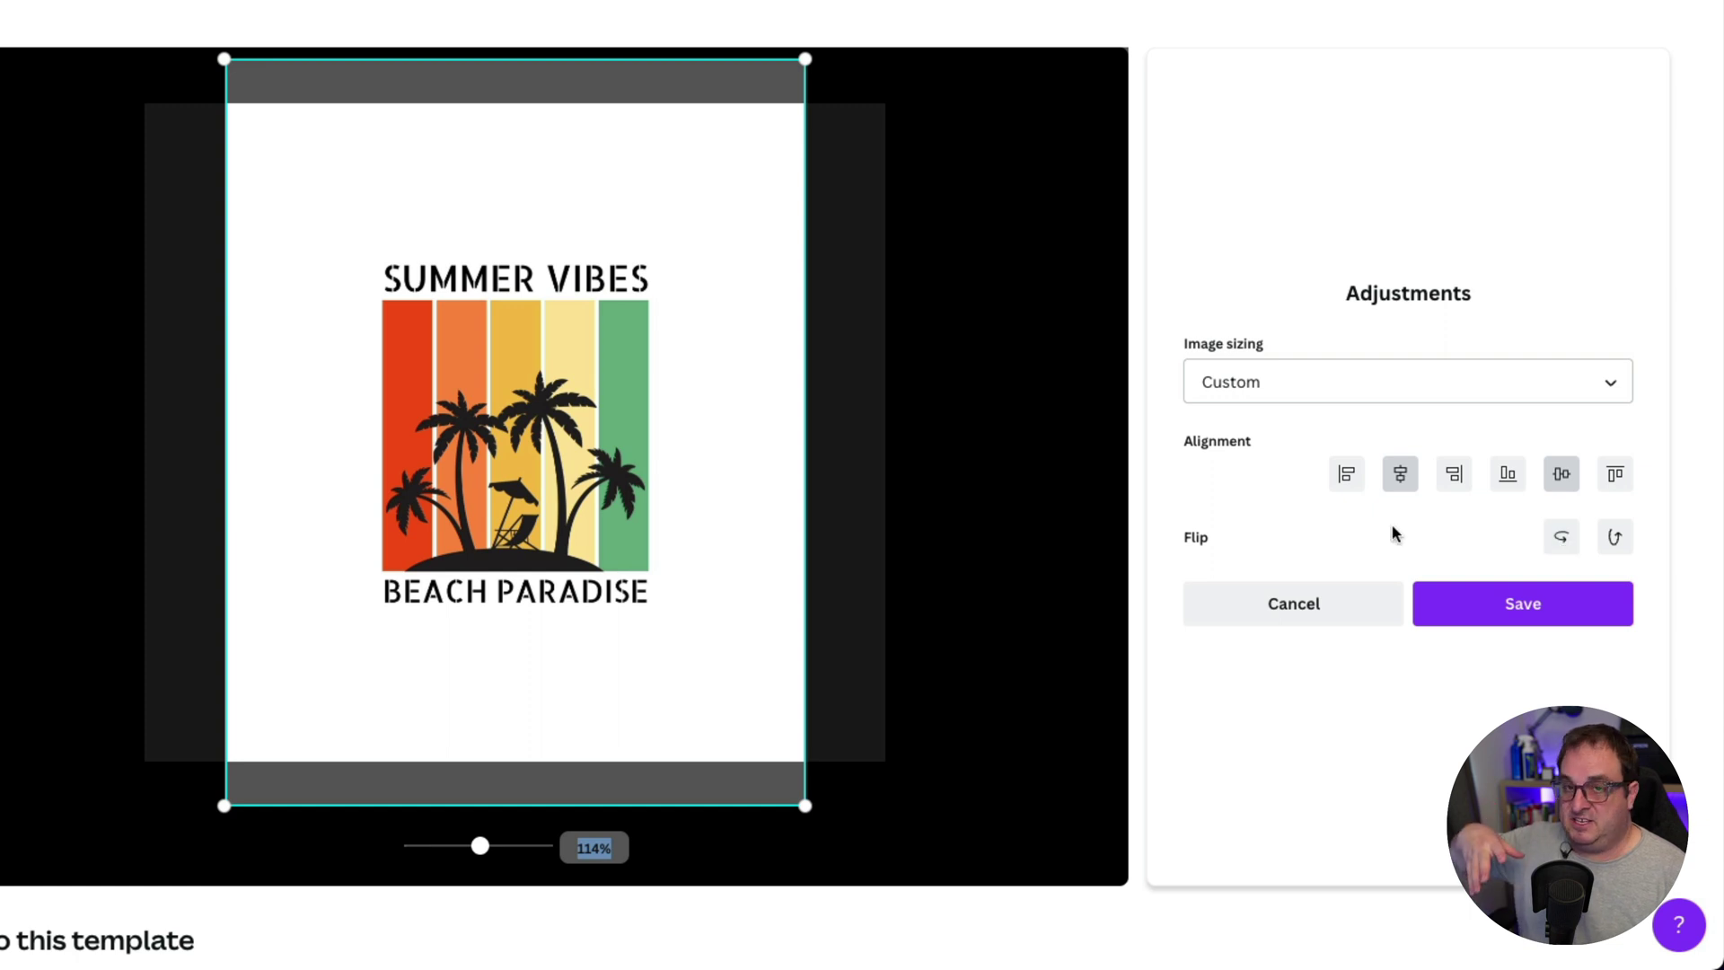
pyautogui.click(1521, 605)
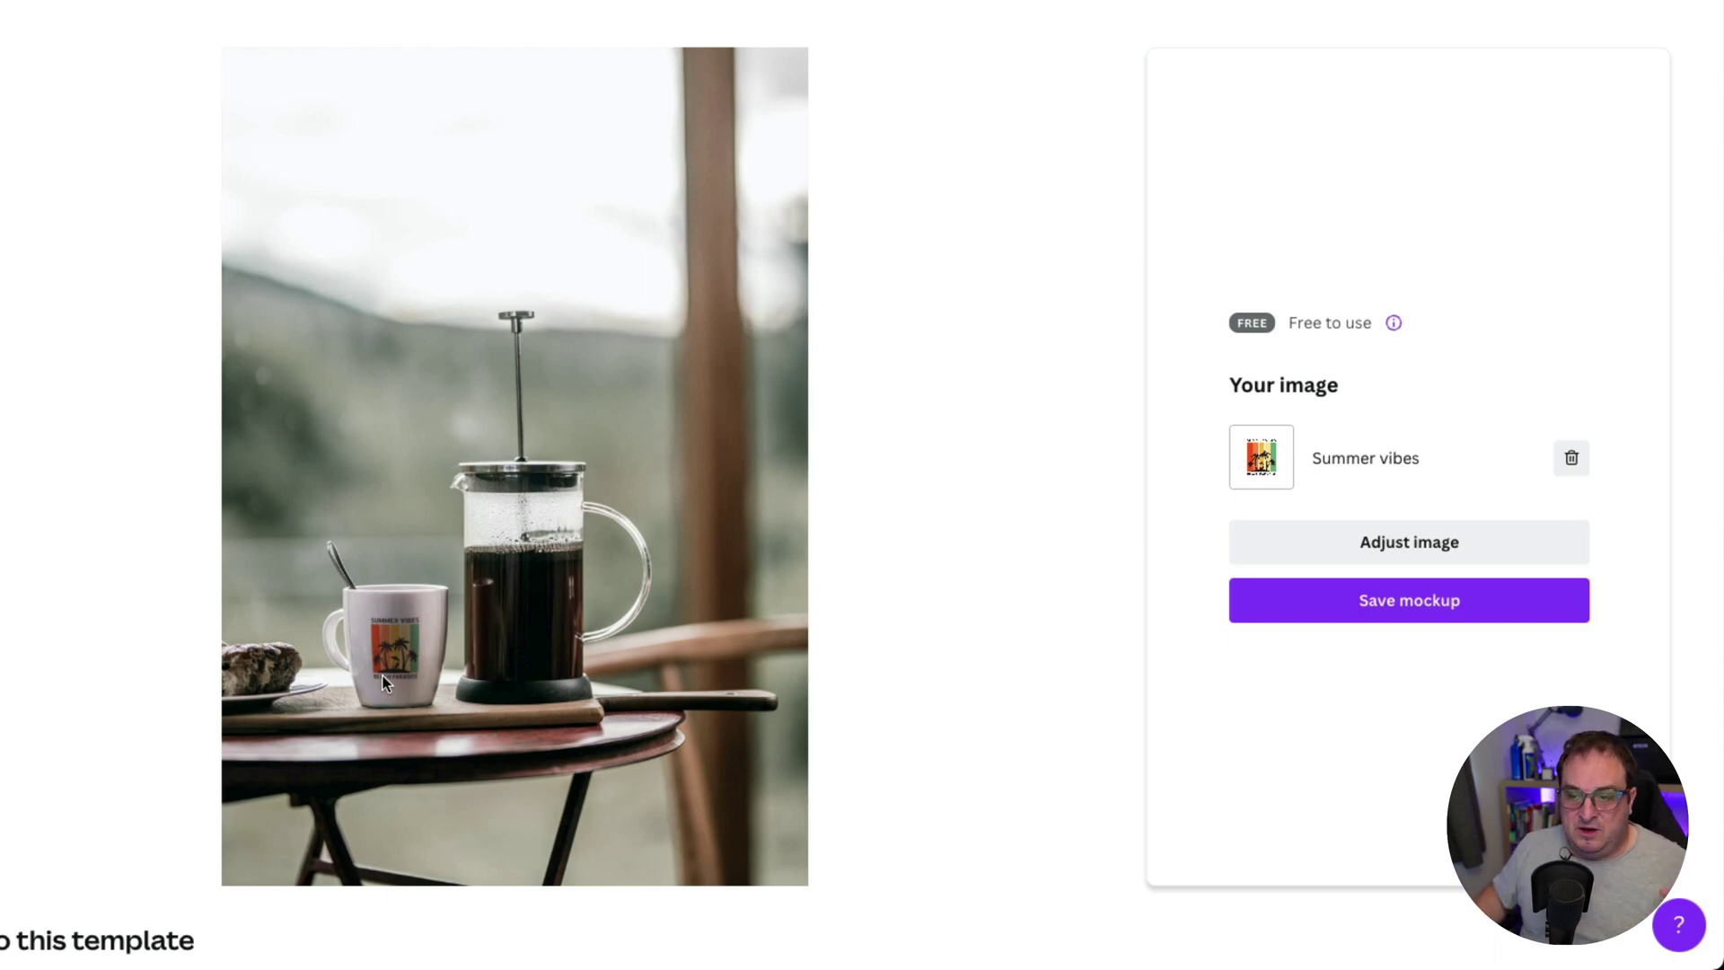
# Save the mug mockup and use it in a new Instagram Post (Square) design.
pyautogui.click(1401, 611)
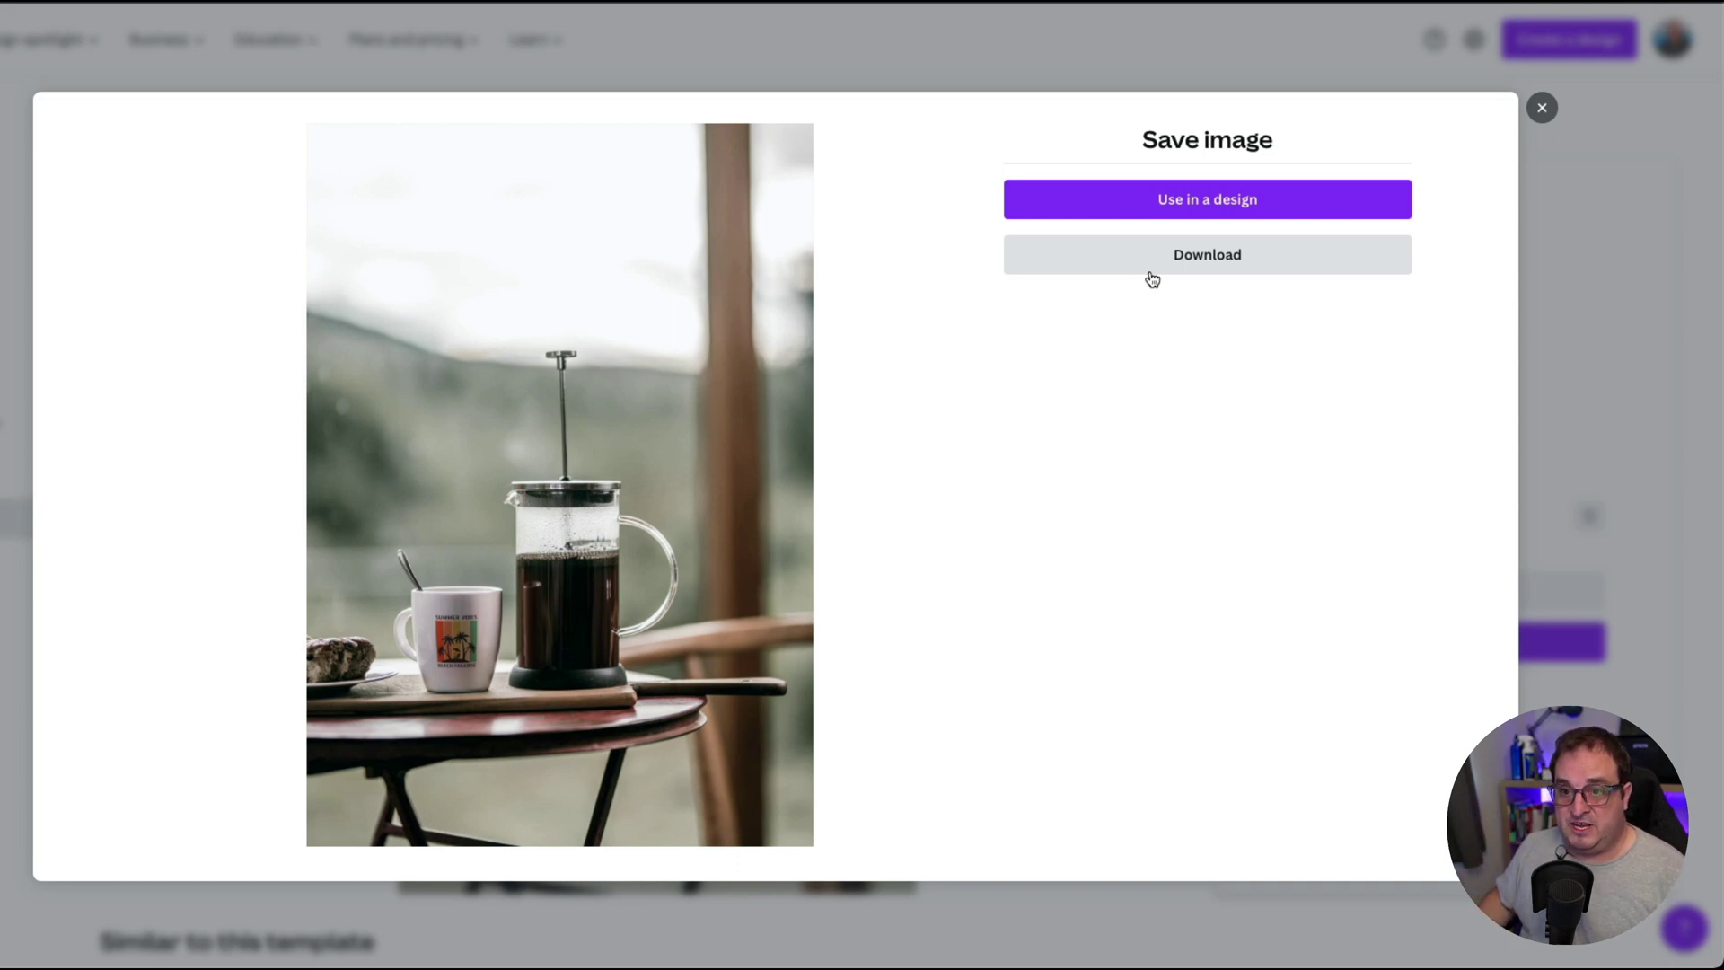
pyautogui.click(1173, 209)
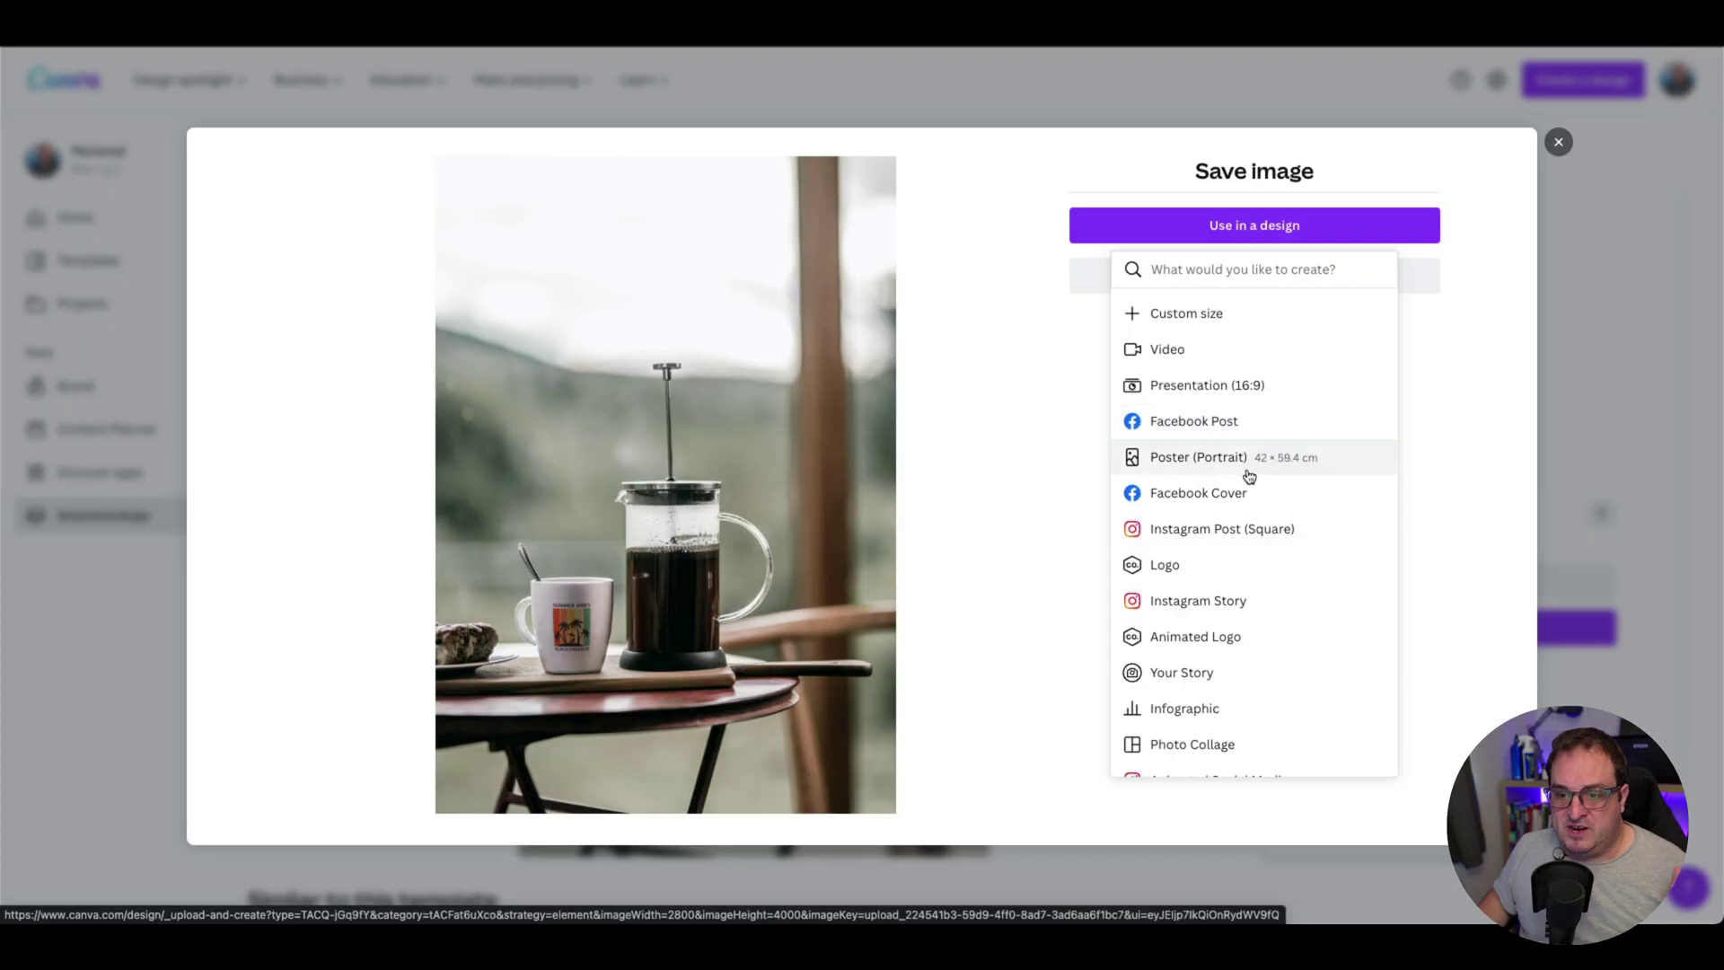
pyautogui.click(1232, 533)
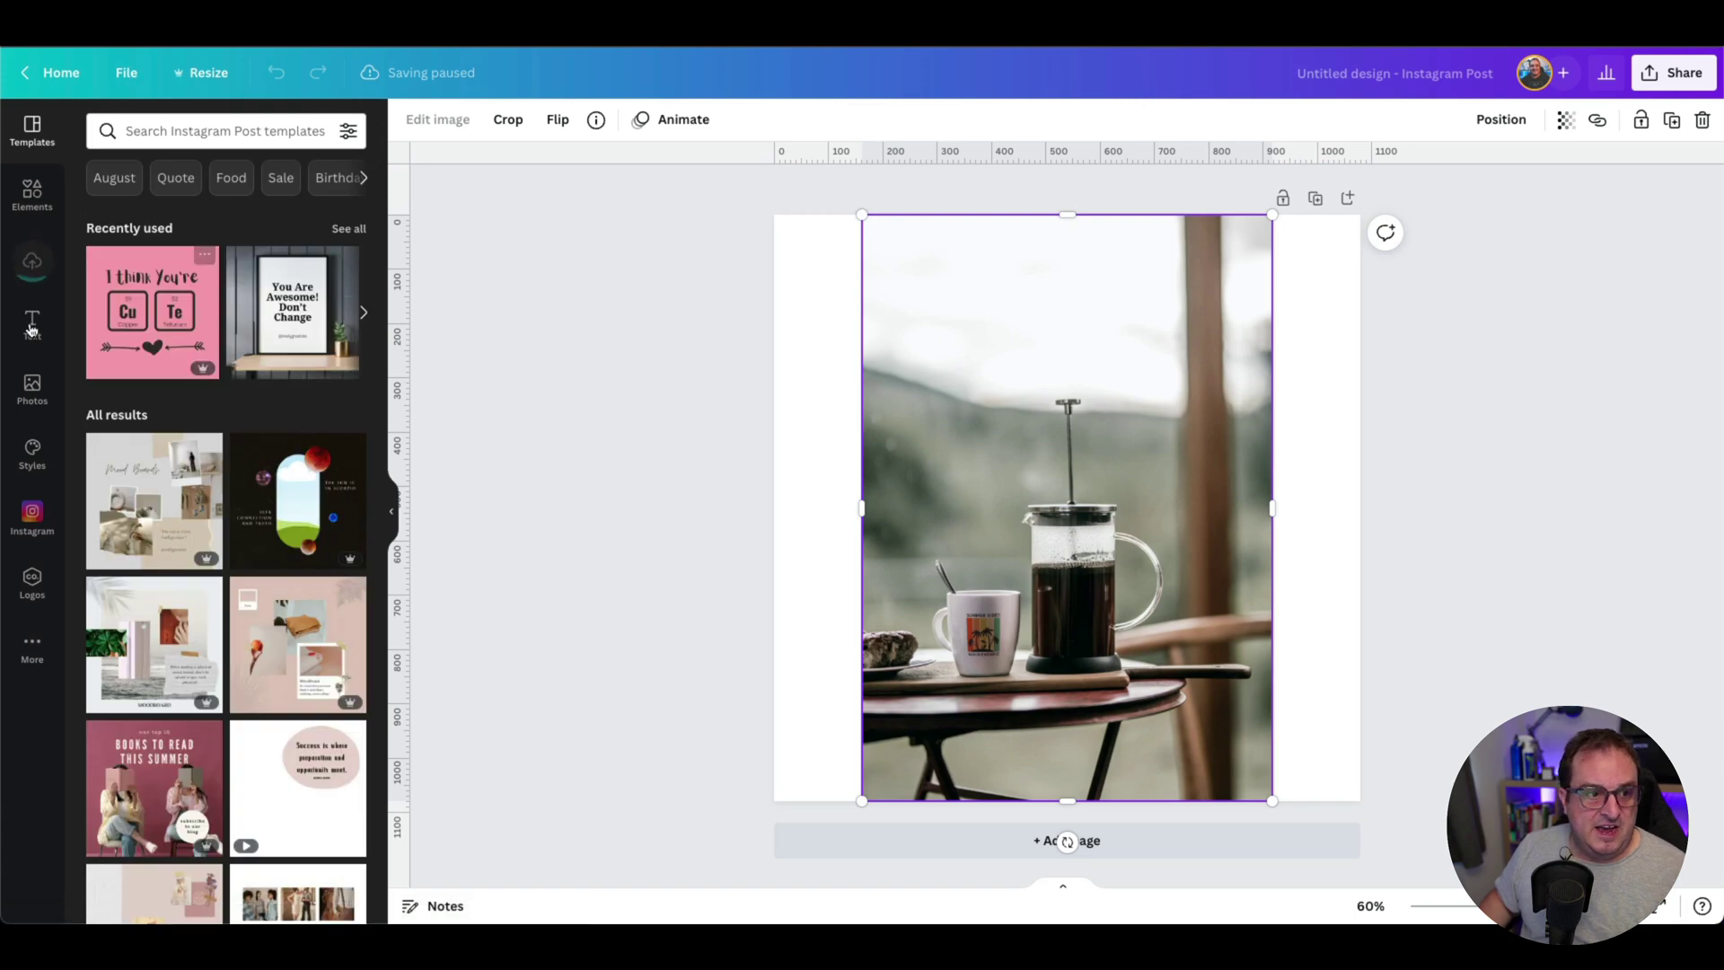
# Shrink the mug mockup photo and move it toward the left side of the page.
pyautogui.click(39, 271)
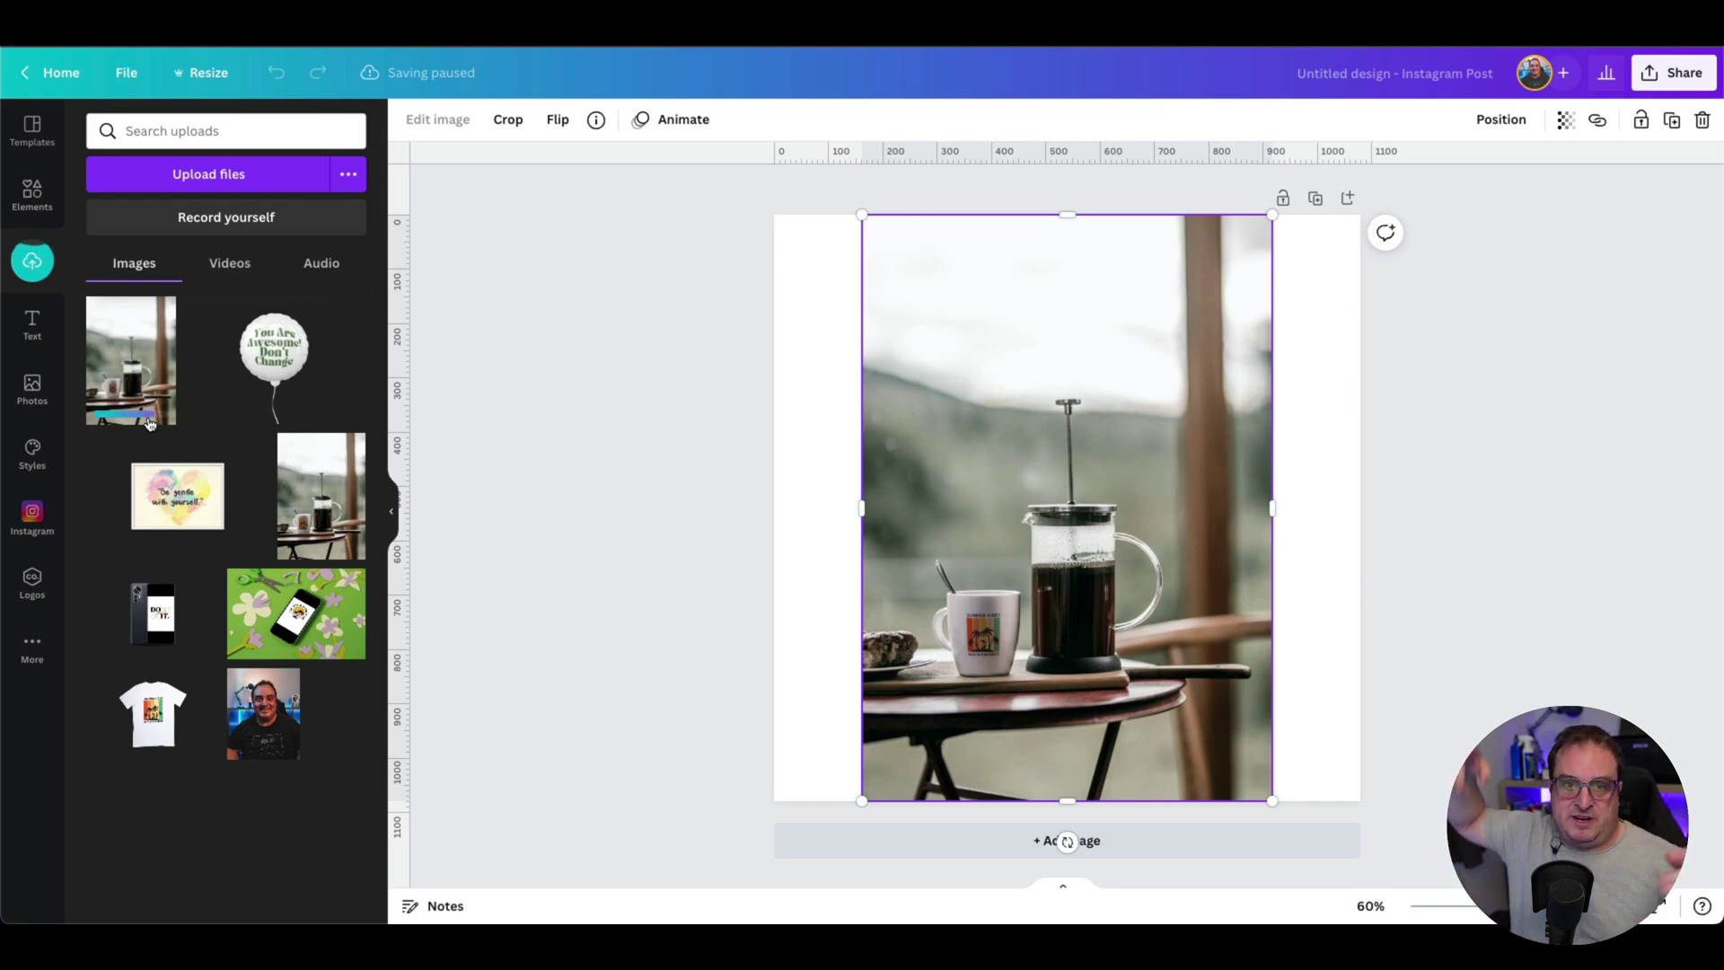
pyautogui.click(836, 358)
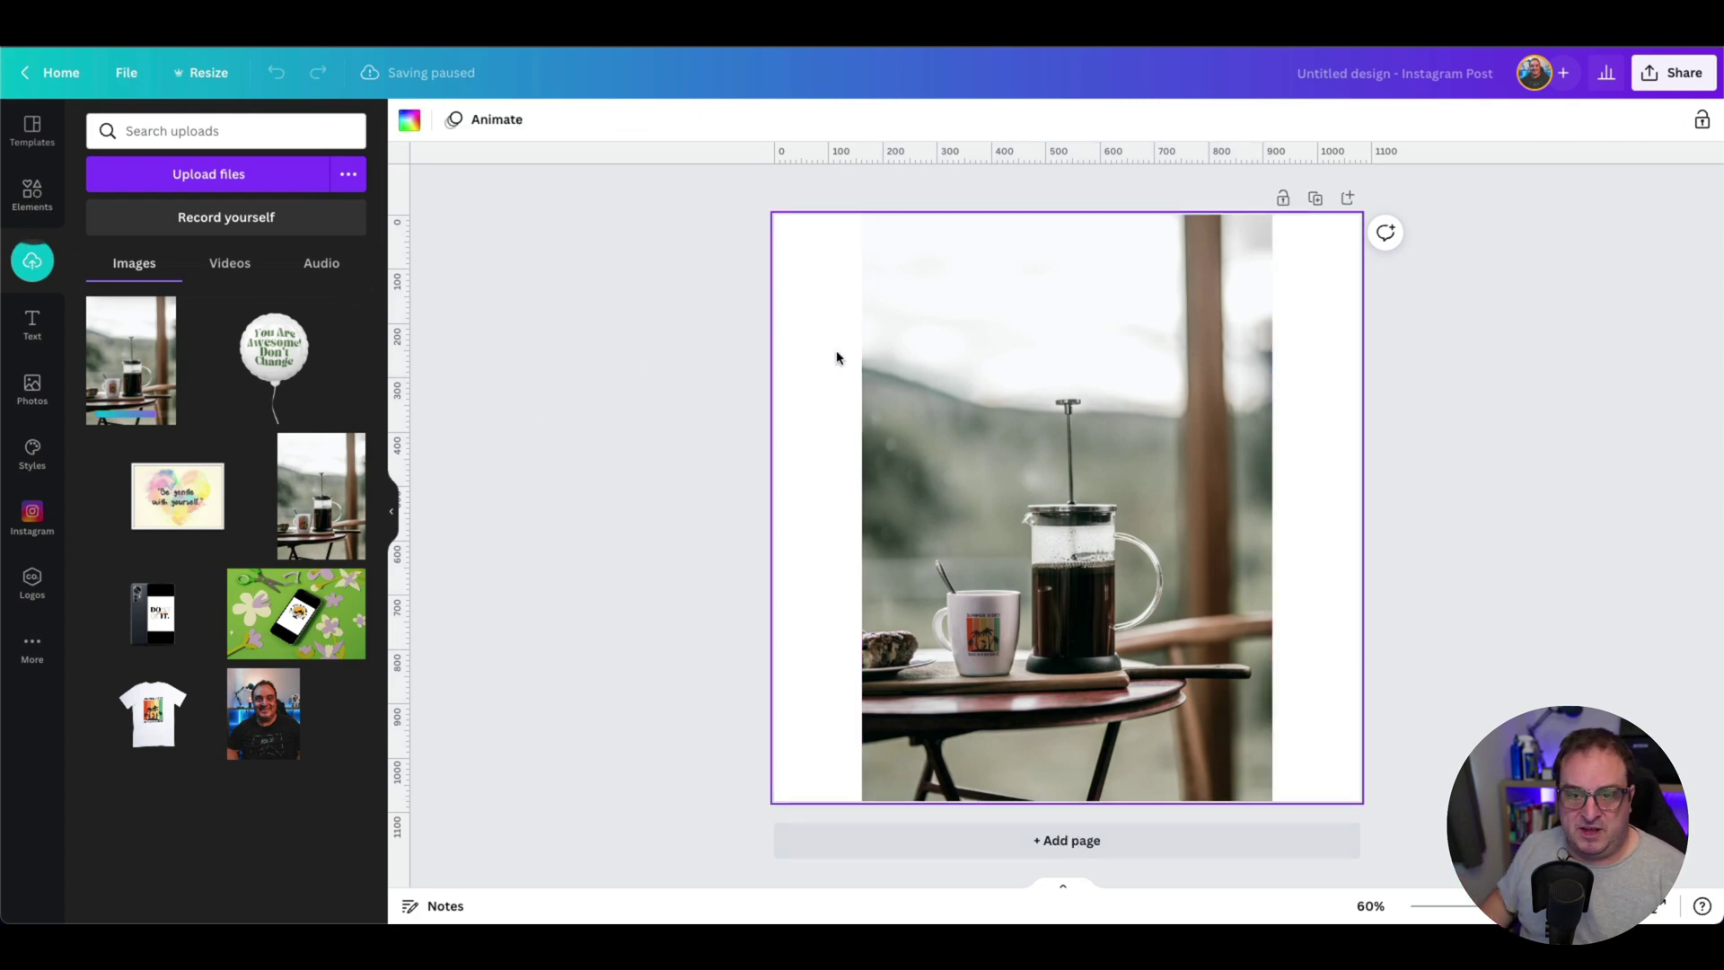
pyautogui.click(956, 329)
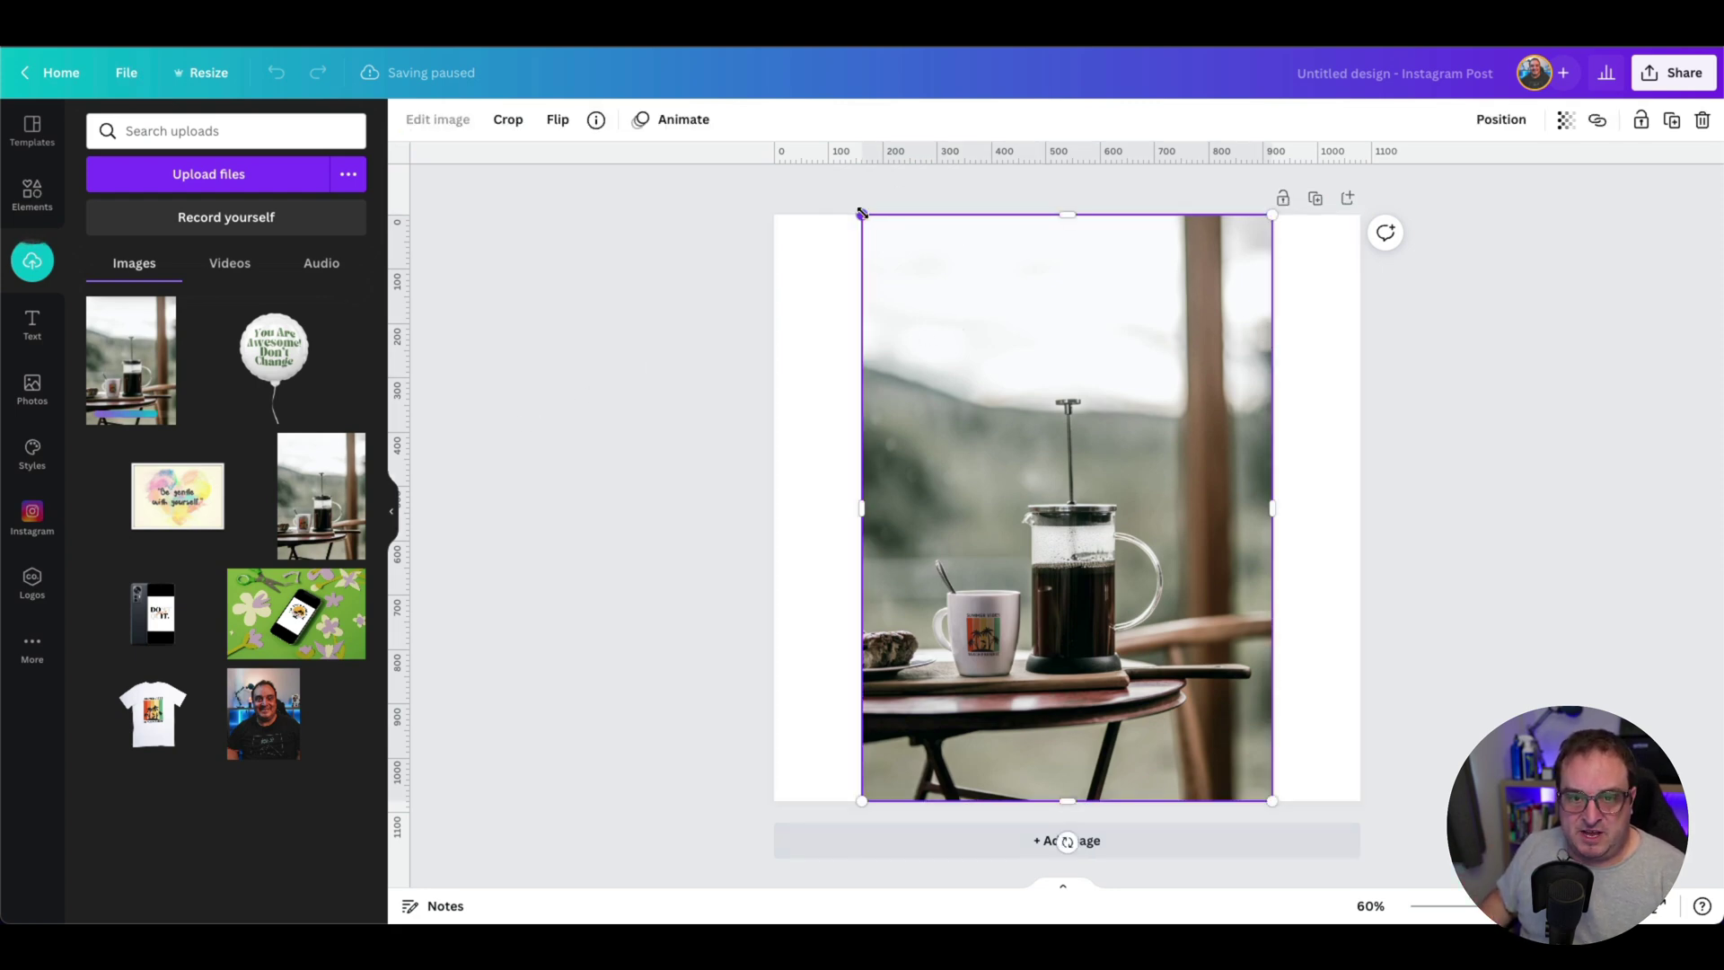
pyautogui.moveTo(862, 215); pyautogui.dragTo(992, 400)
pyautogui.moveTo(1089, 466); pyautogui.dragTo(933, 471)
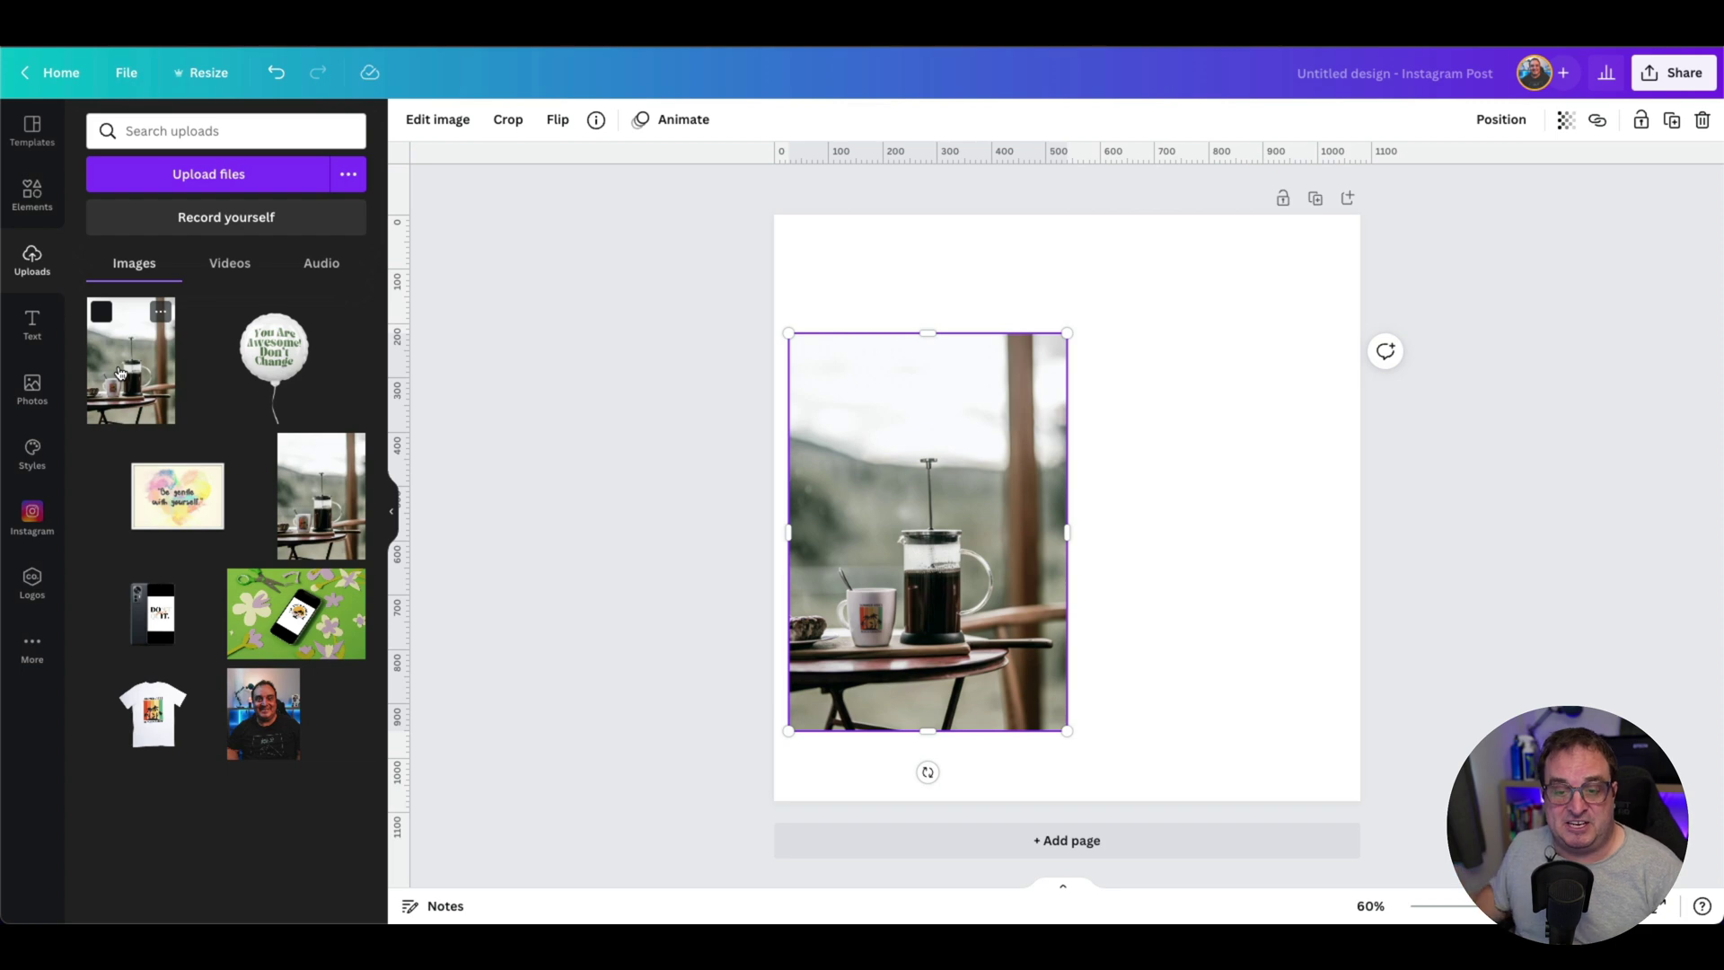
# Search the Instagram Post templates and apply the New Recipe template with the strawberry cake photo.
pyautogui.click(26, 135)
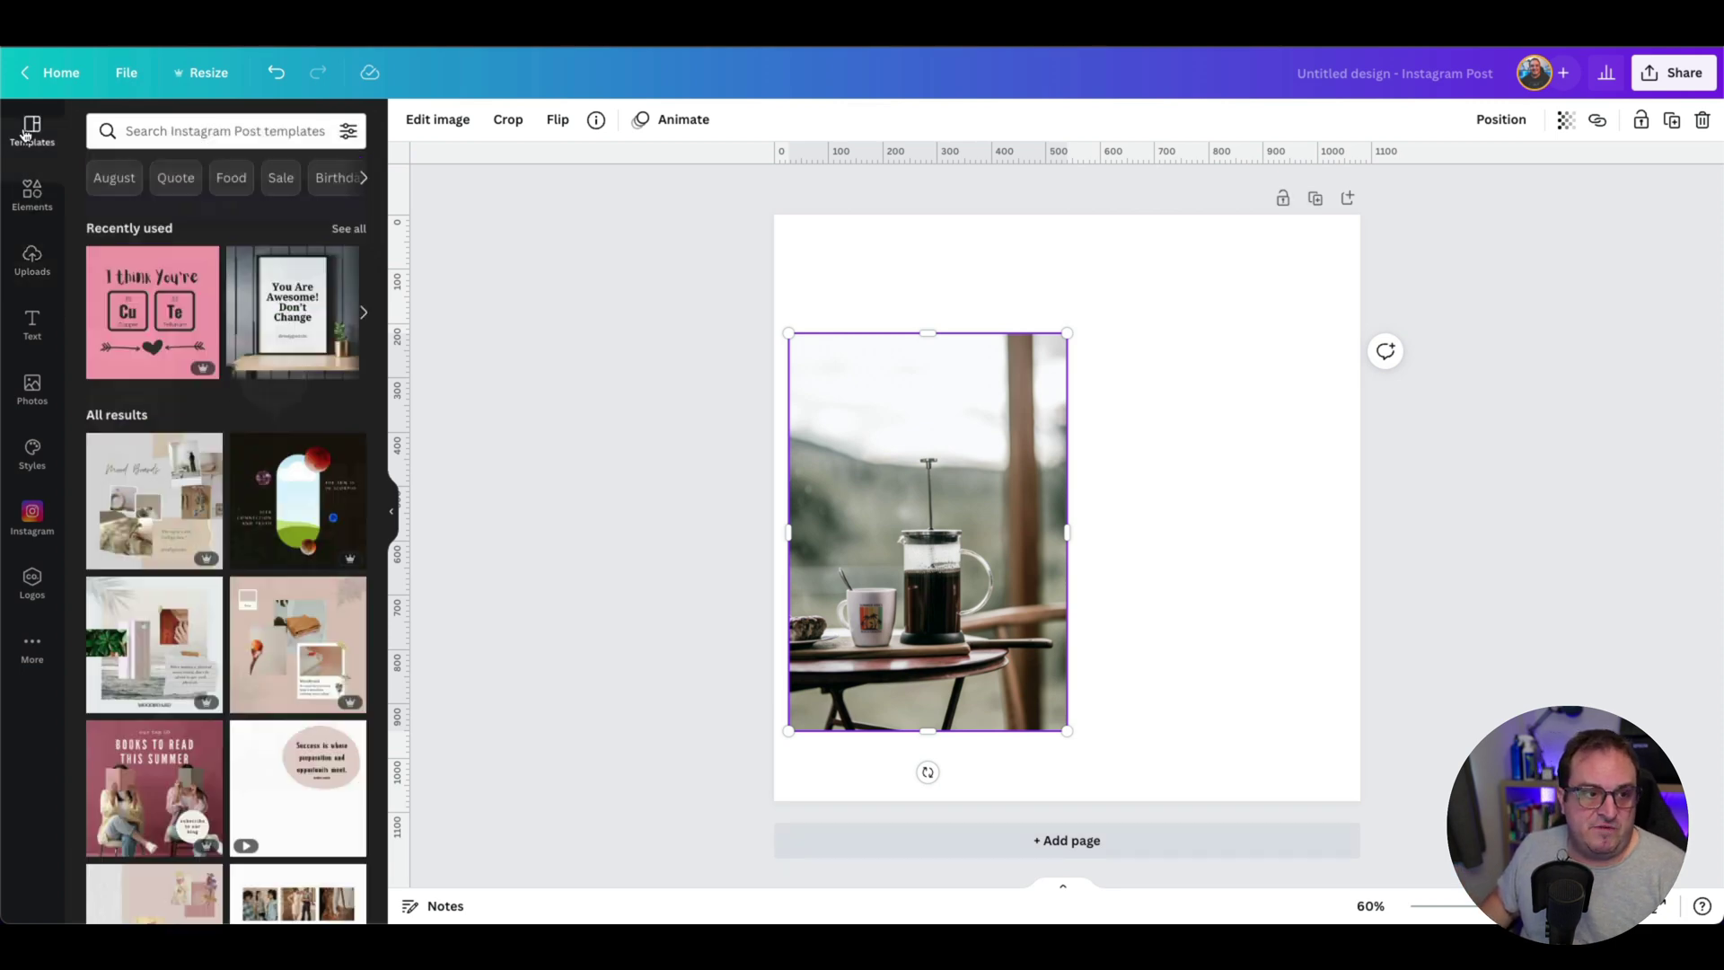
pyautogui.click(235, 130)
pyautogui.write('fea')
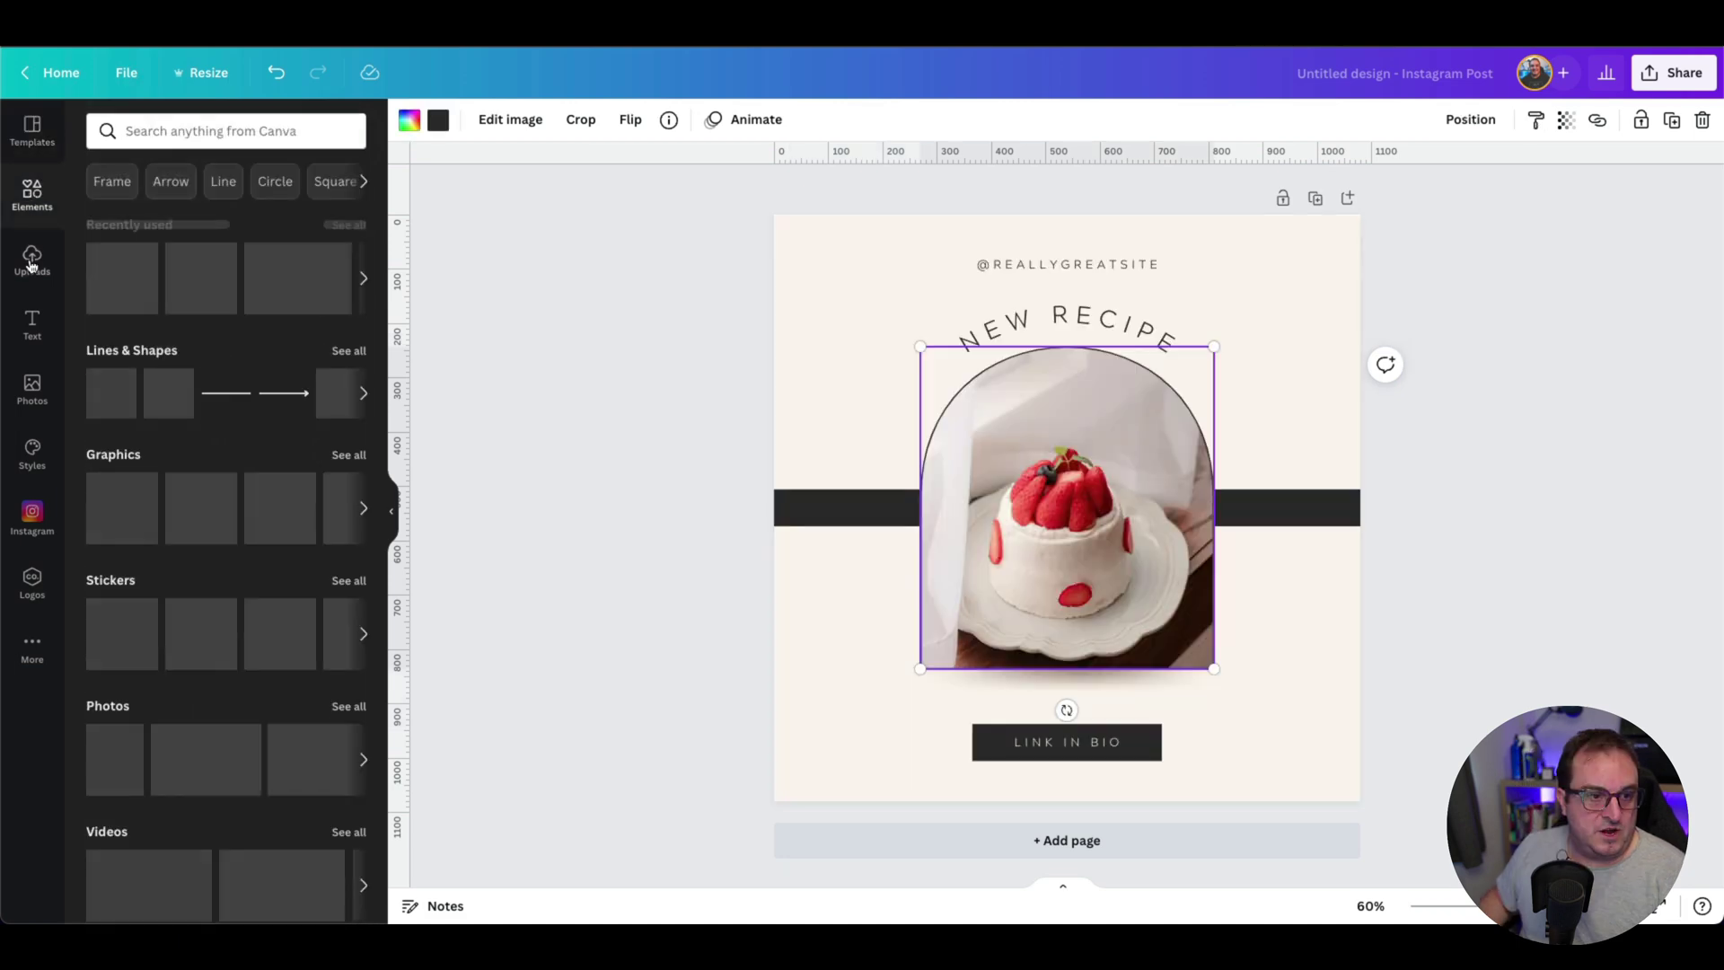
# Add the uploaded mug mockup photo to the page and drop it into the arched frame in place of the cake.
pyautogui.click(33, 260)
pyautogui.click(148, 370)
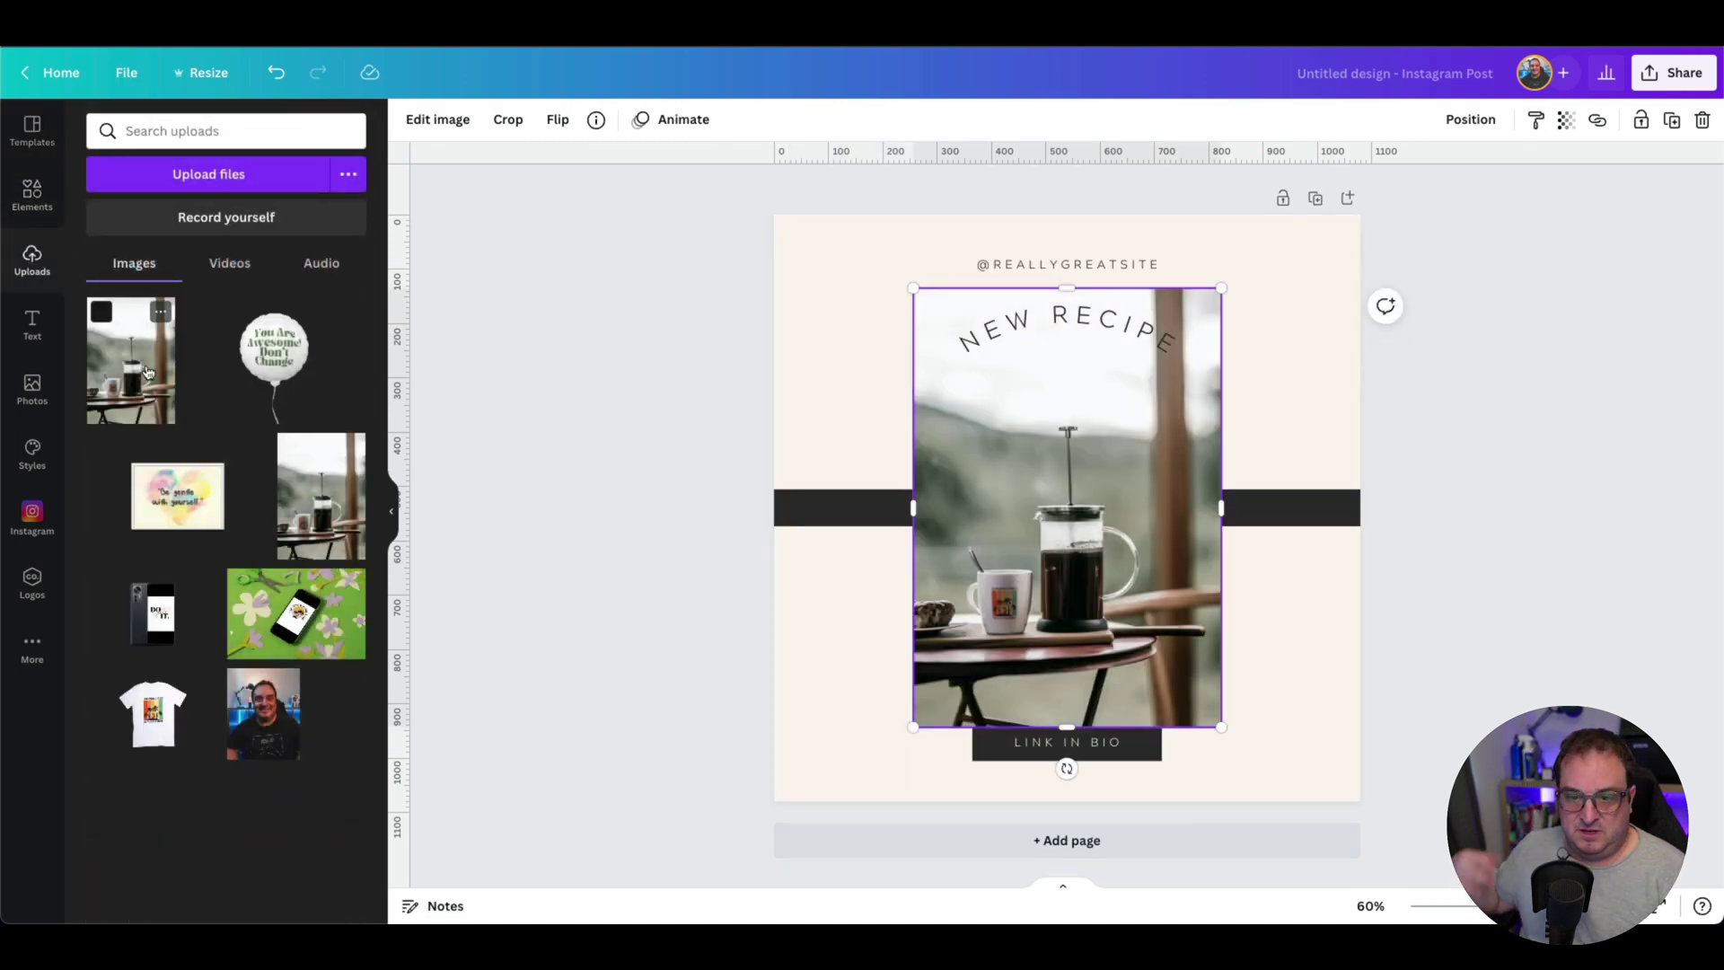
pyautogui.moveTo(1044, 442); pyautogui.dragTo(1068, 530)
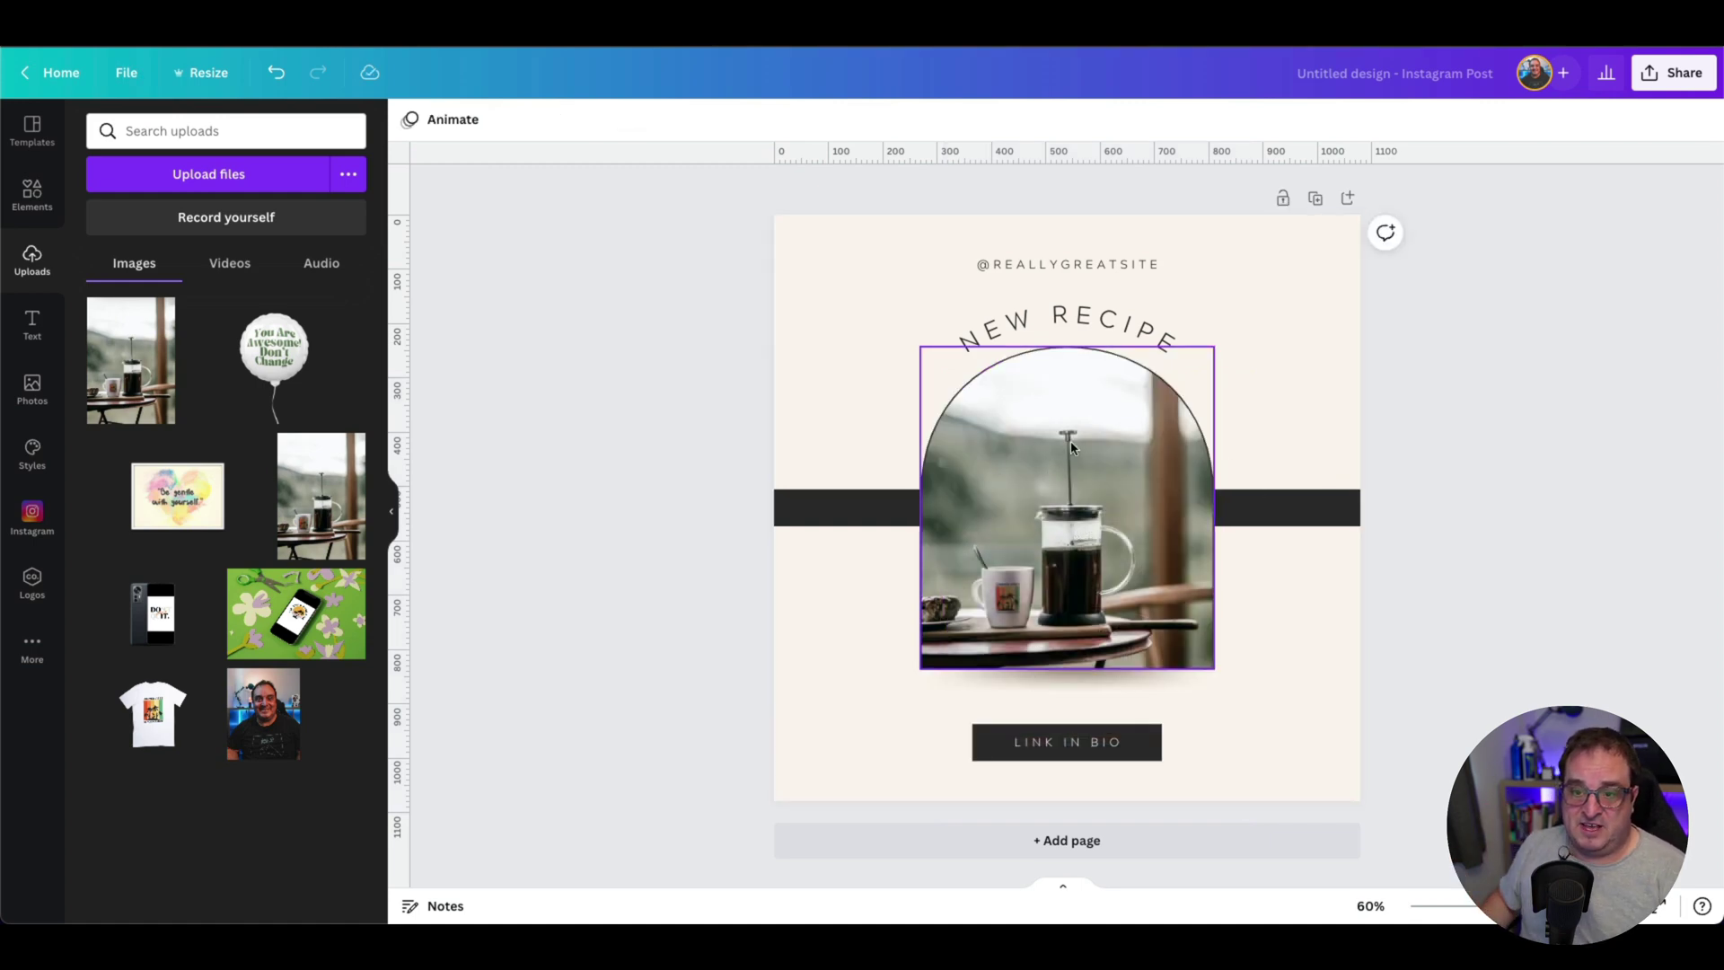
# Change the curved heading above the arched frame to NEW MUG.
pyautogui.click(1049, 325)
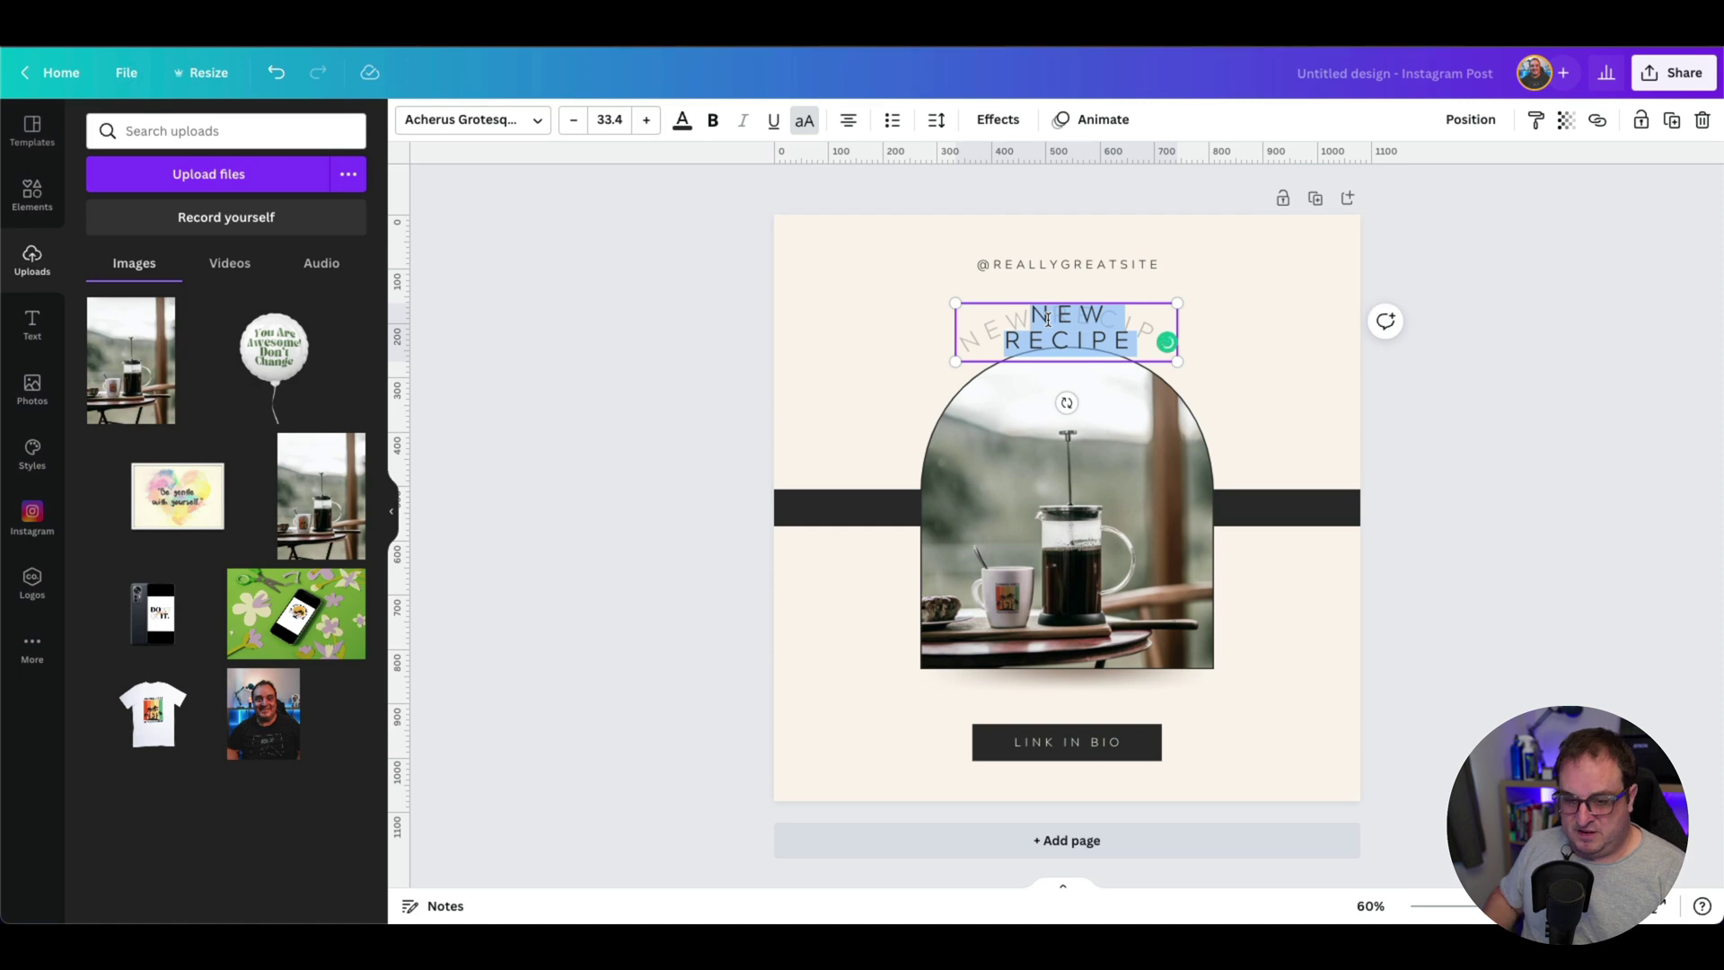
pyautogui.press('BackSpace')
pyautogui.write('NEW MU')
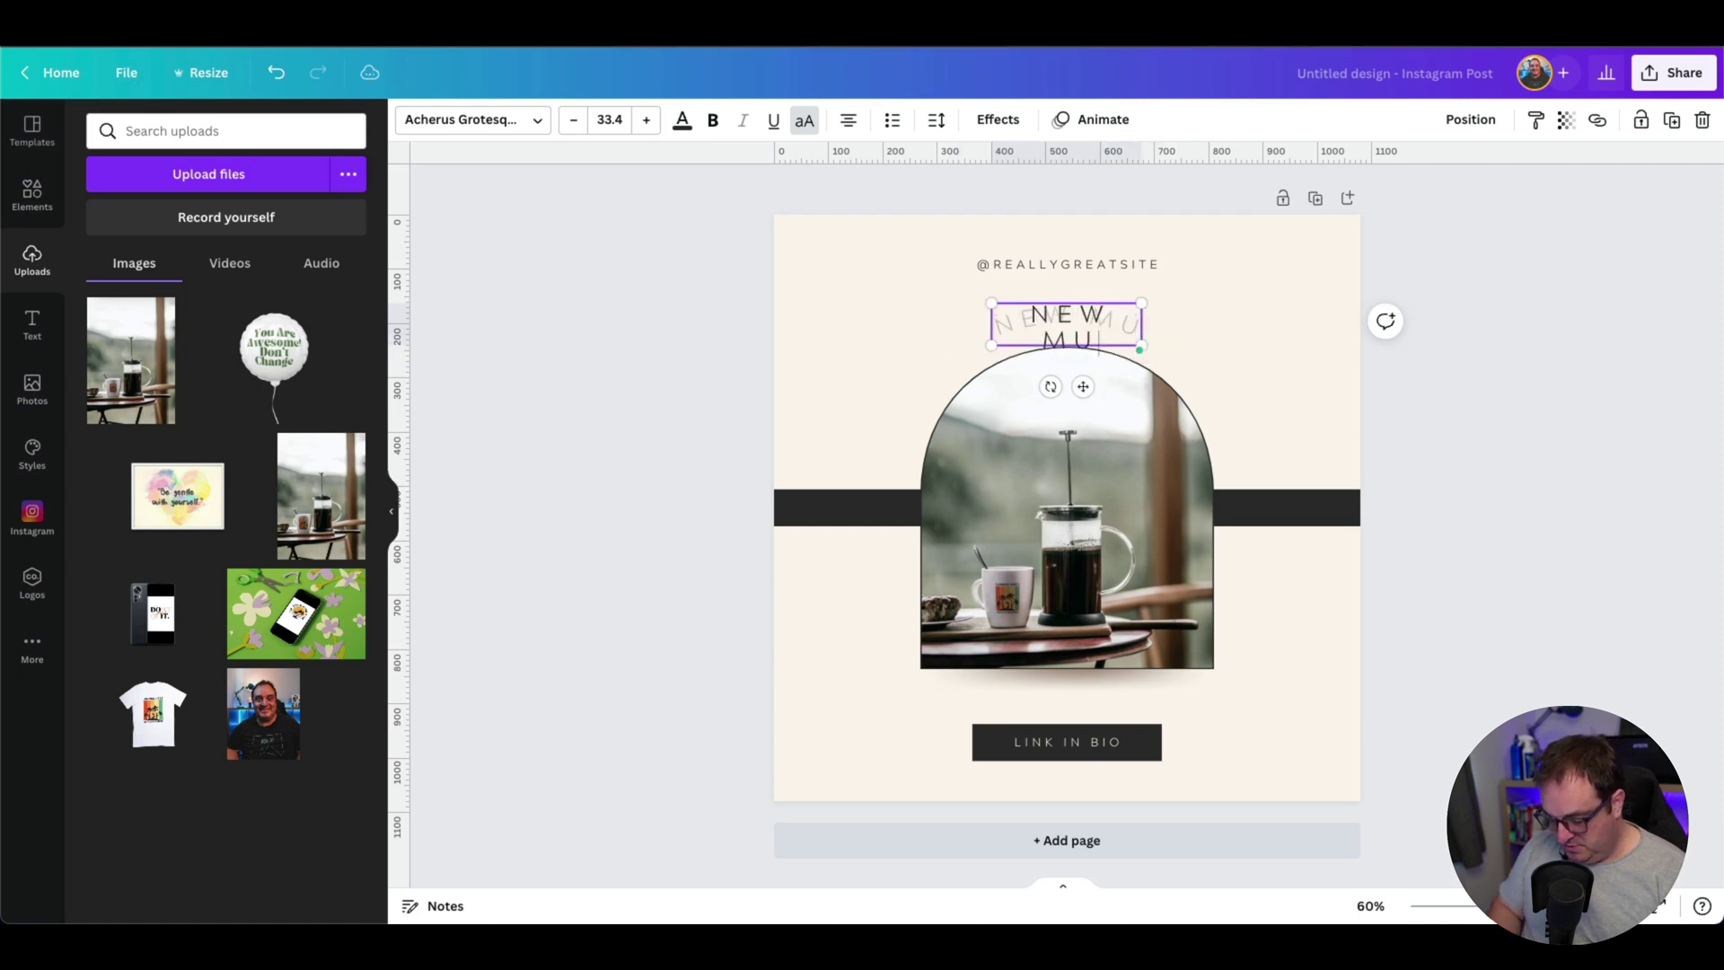
pyautogui.write('G')
pyautogui.click(1311, 354)
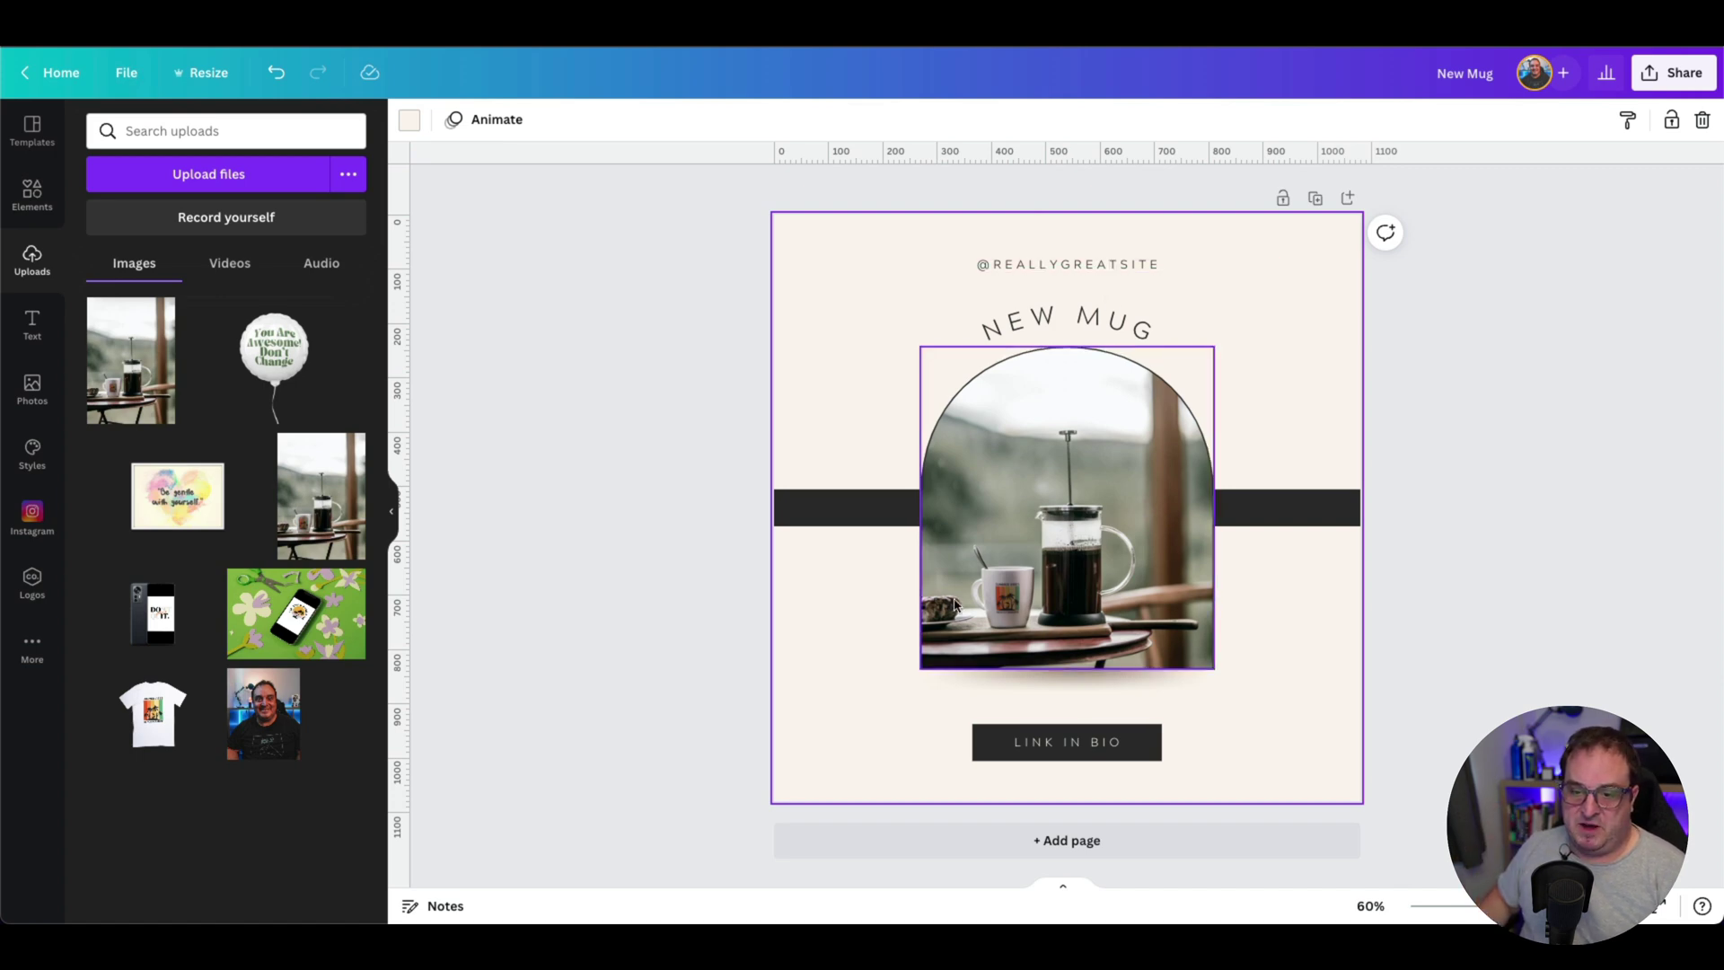
# Shift the mug photo upward inside the arched frame and enlarge it slightly beyond the frame's width.
pyautogui.doubleClick(1029, 500)
pyautogui.moveTo(1028, 498); pyautogui.dragTo(1026, 439)
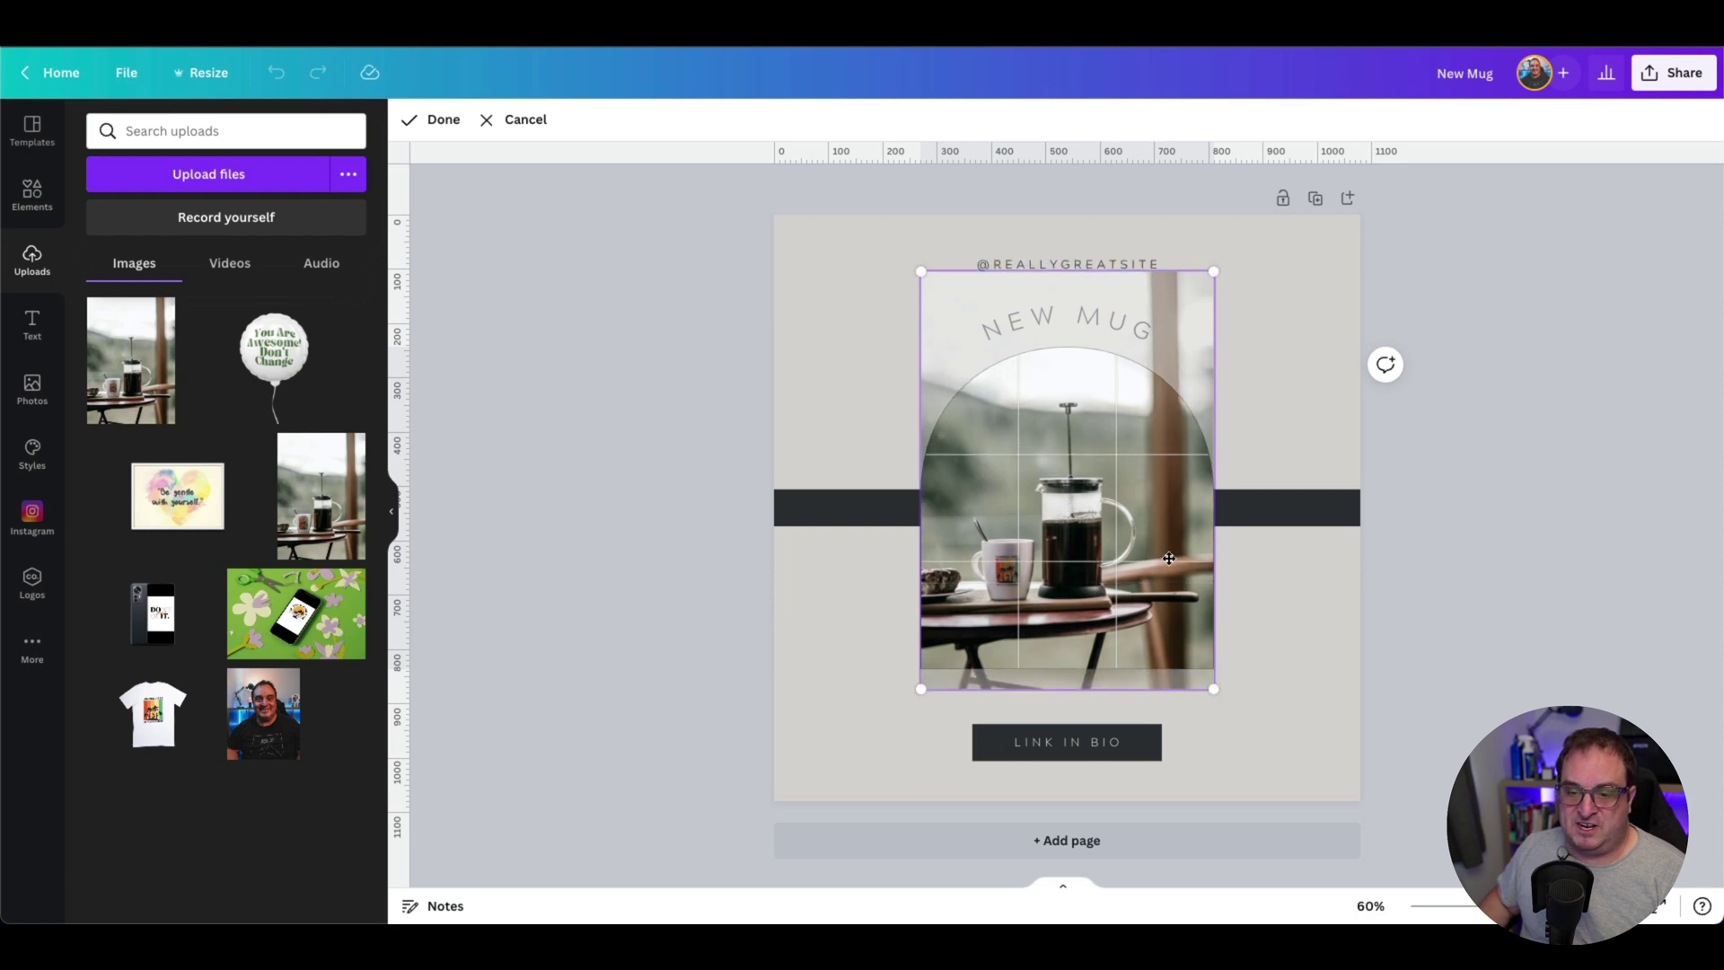
pyautogui.moveTo(1046, 520); pyautogui.dragTo(1046, 507)
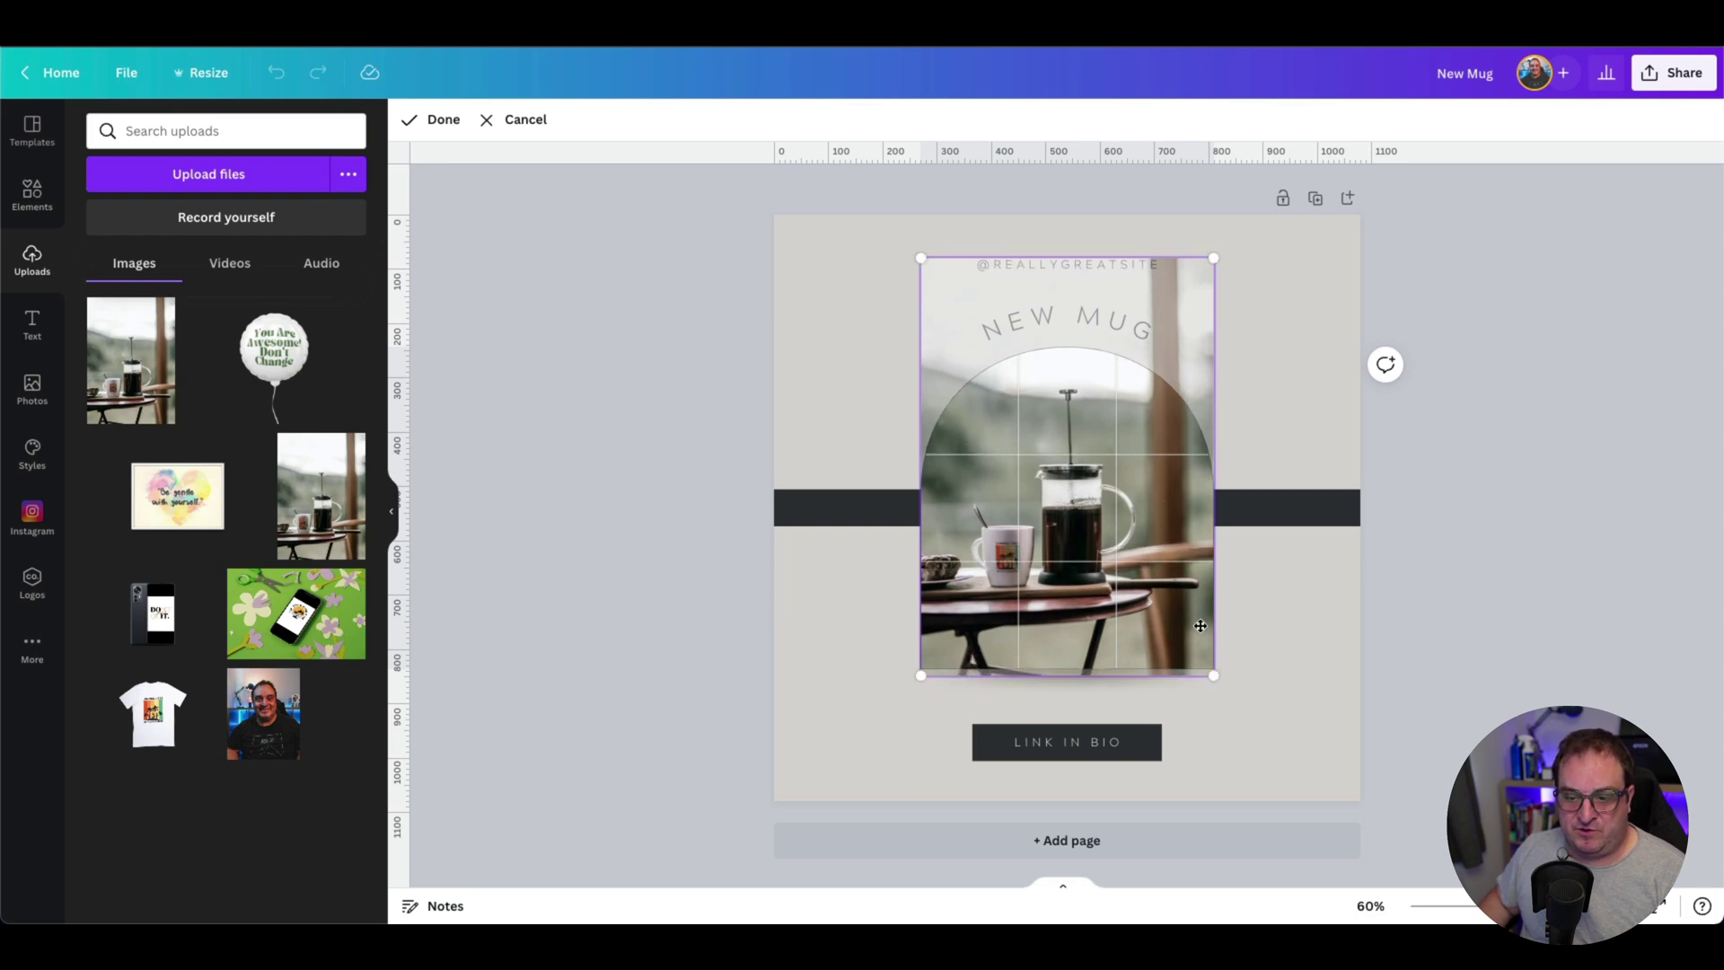
pyautogui.moveTo(1213, 679); pyautogui.dragTo(1236, 708)
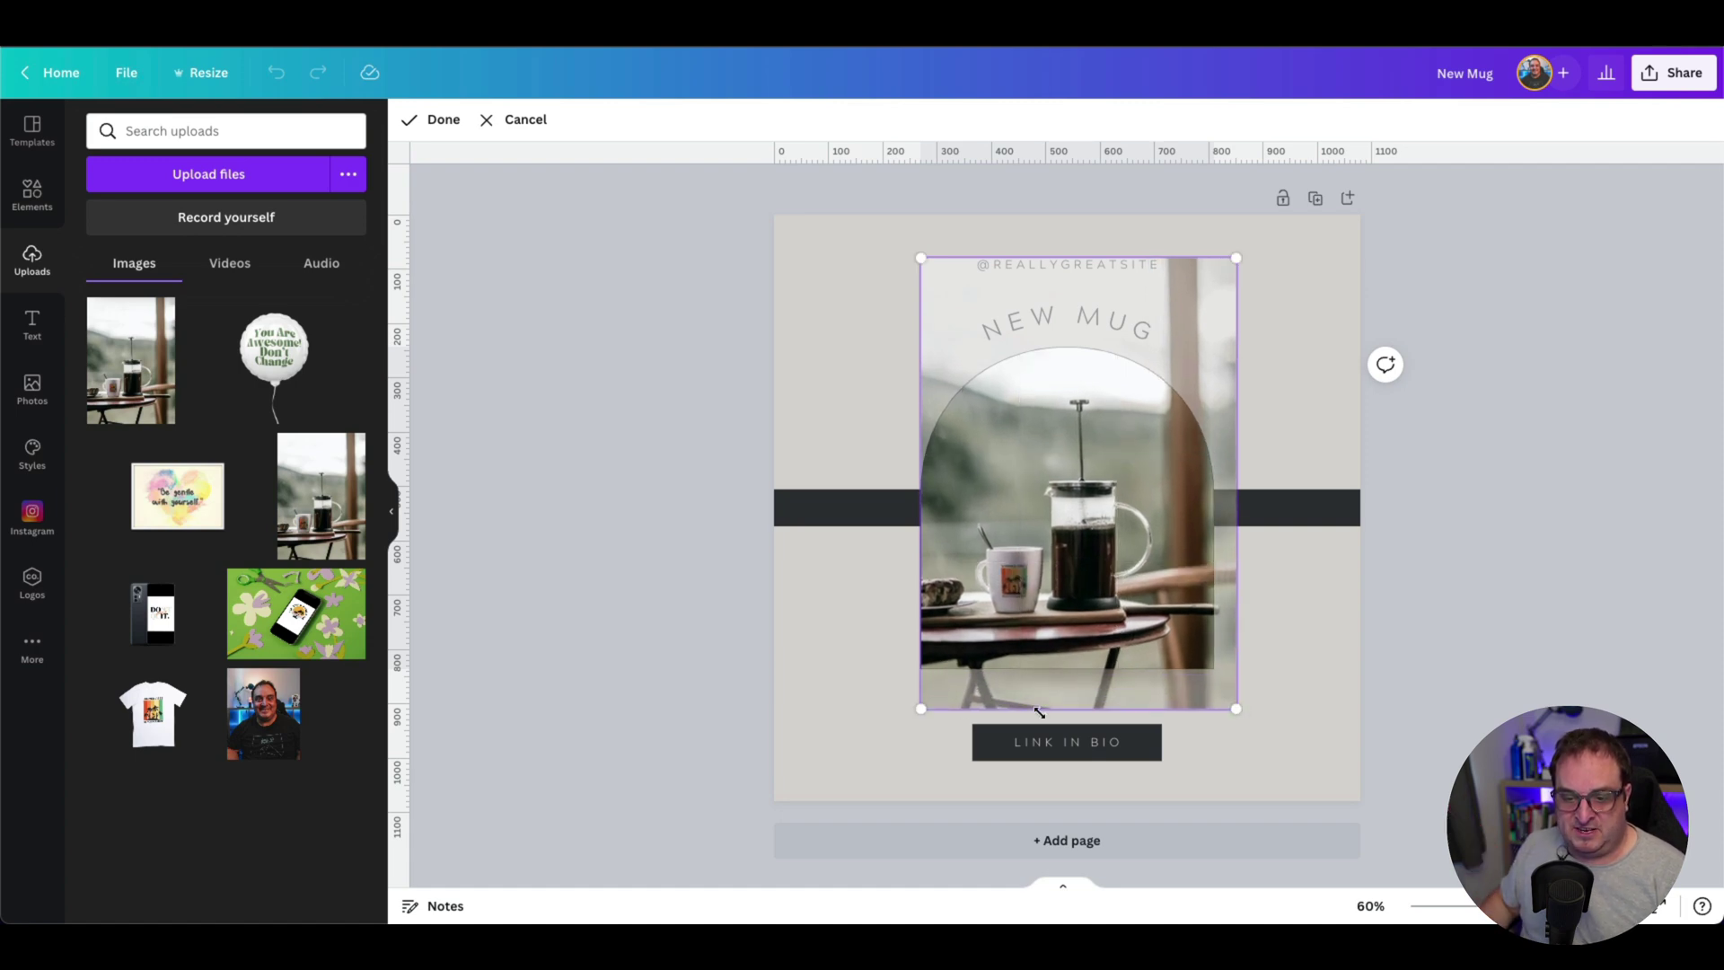
pyautogui.moveTo(918, 709); pyautogui.dragTo(970, 671)
pyautogui.click(833, 638)
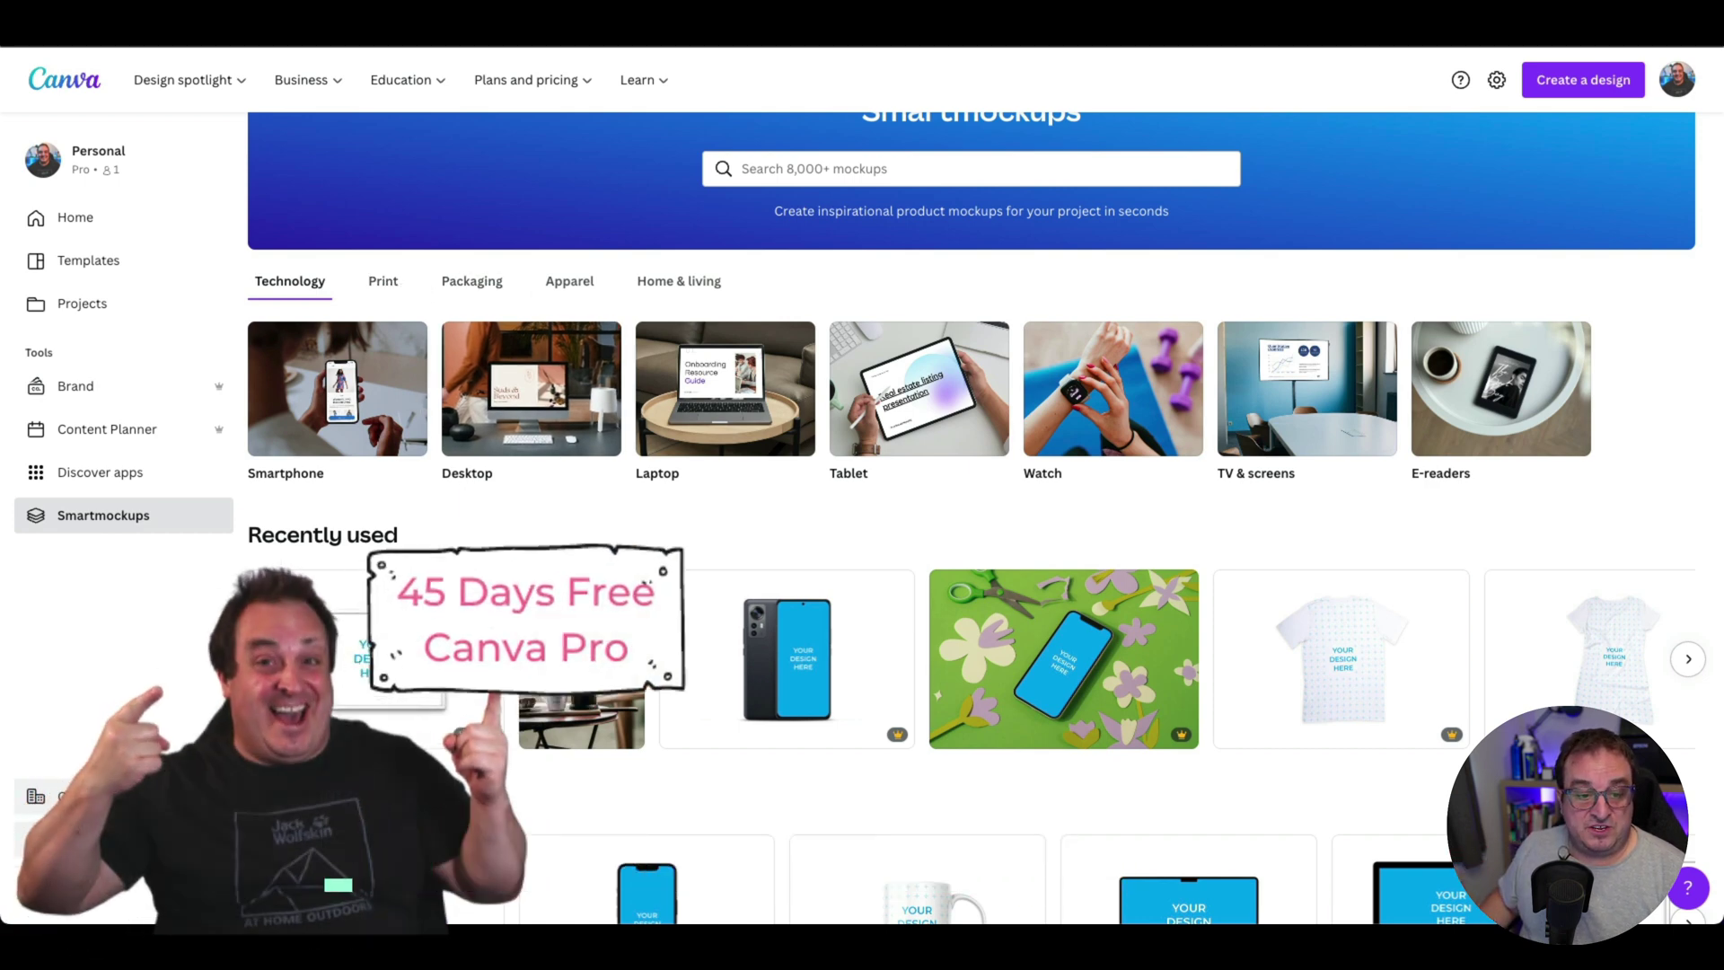
# Open the landscape white picture frame mockup in Smartmockups and insert the "Be gentle with yourself." page from 10 designs.
pyautogui.click(379, 649)
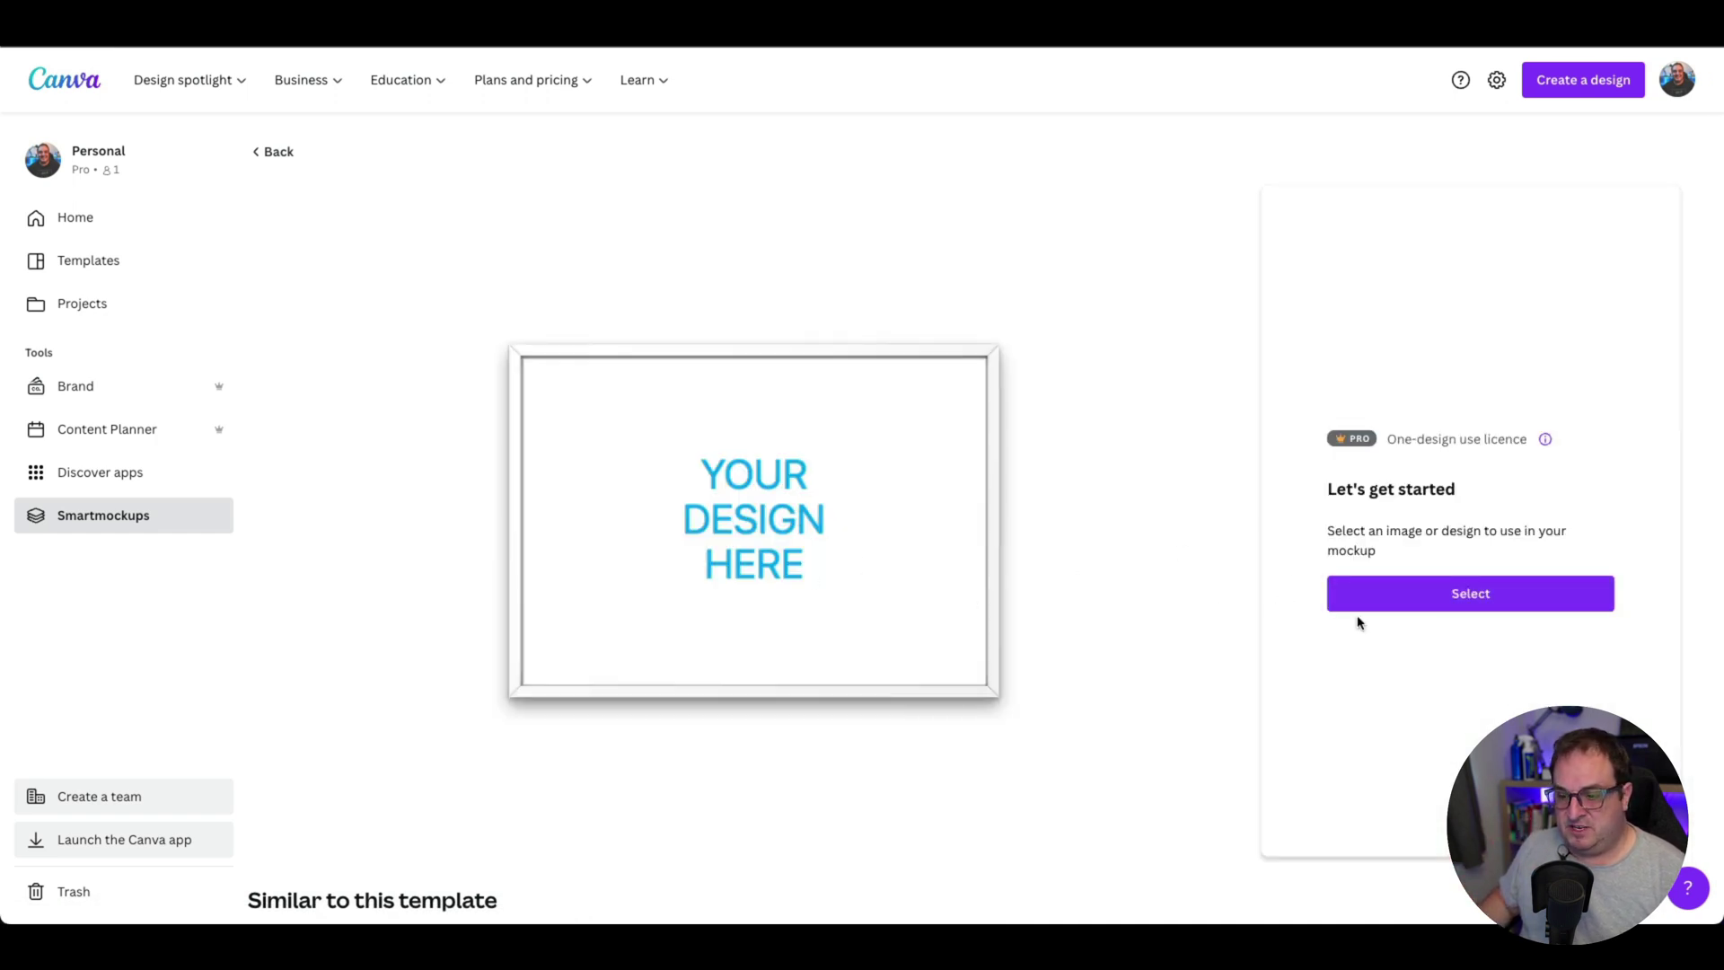
pyautogui.click(1454, 607)
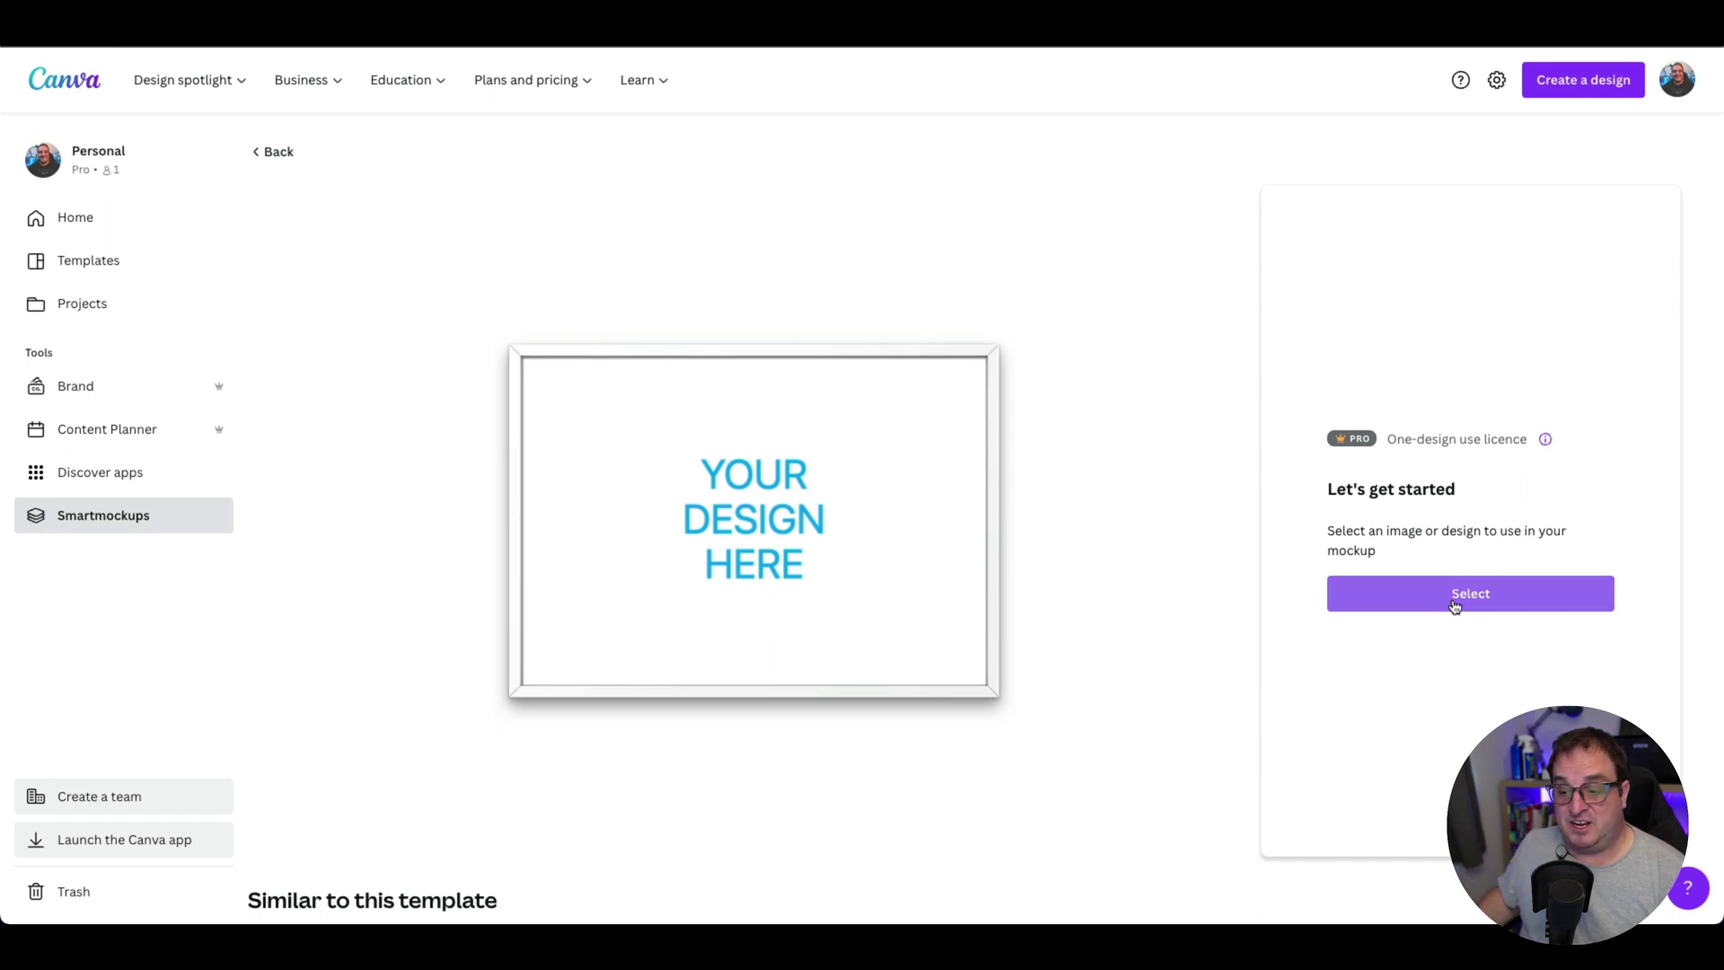
pyautogui.click(1454, 607)
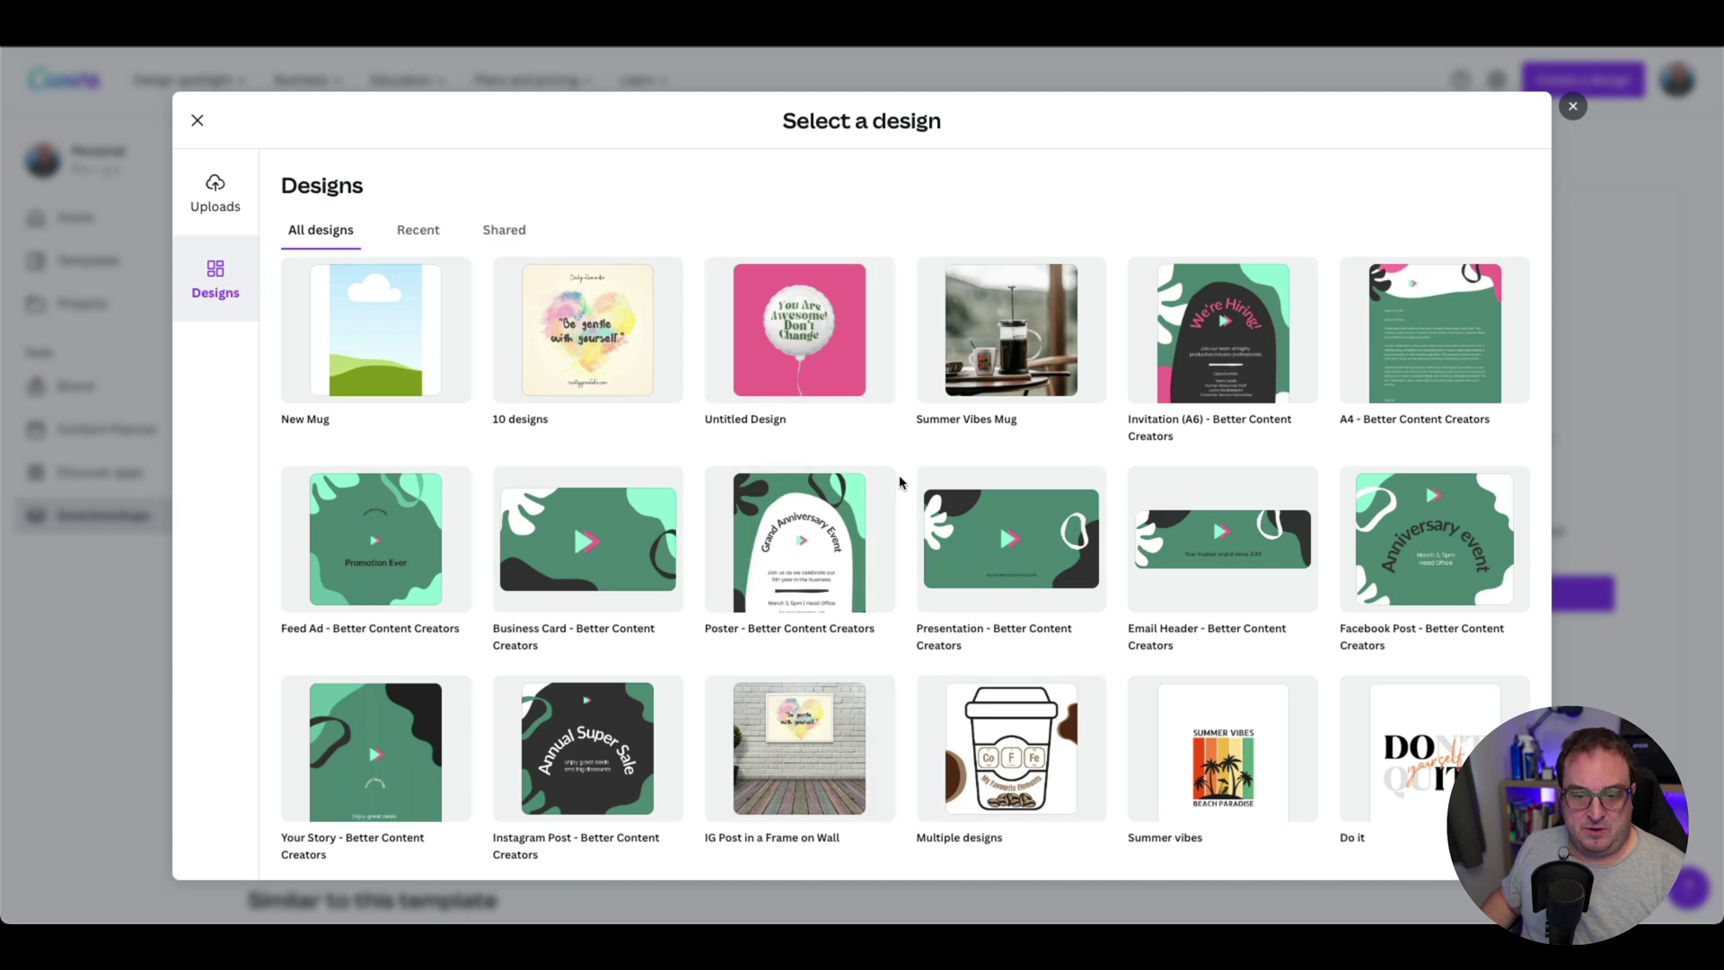
pyautogui.click(574, 303)
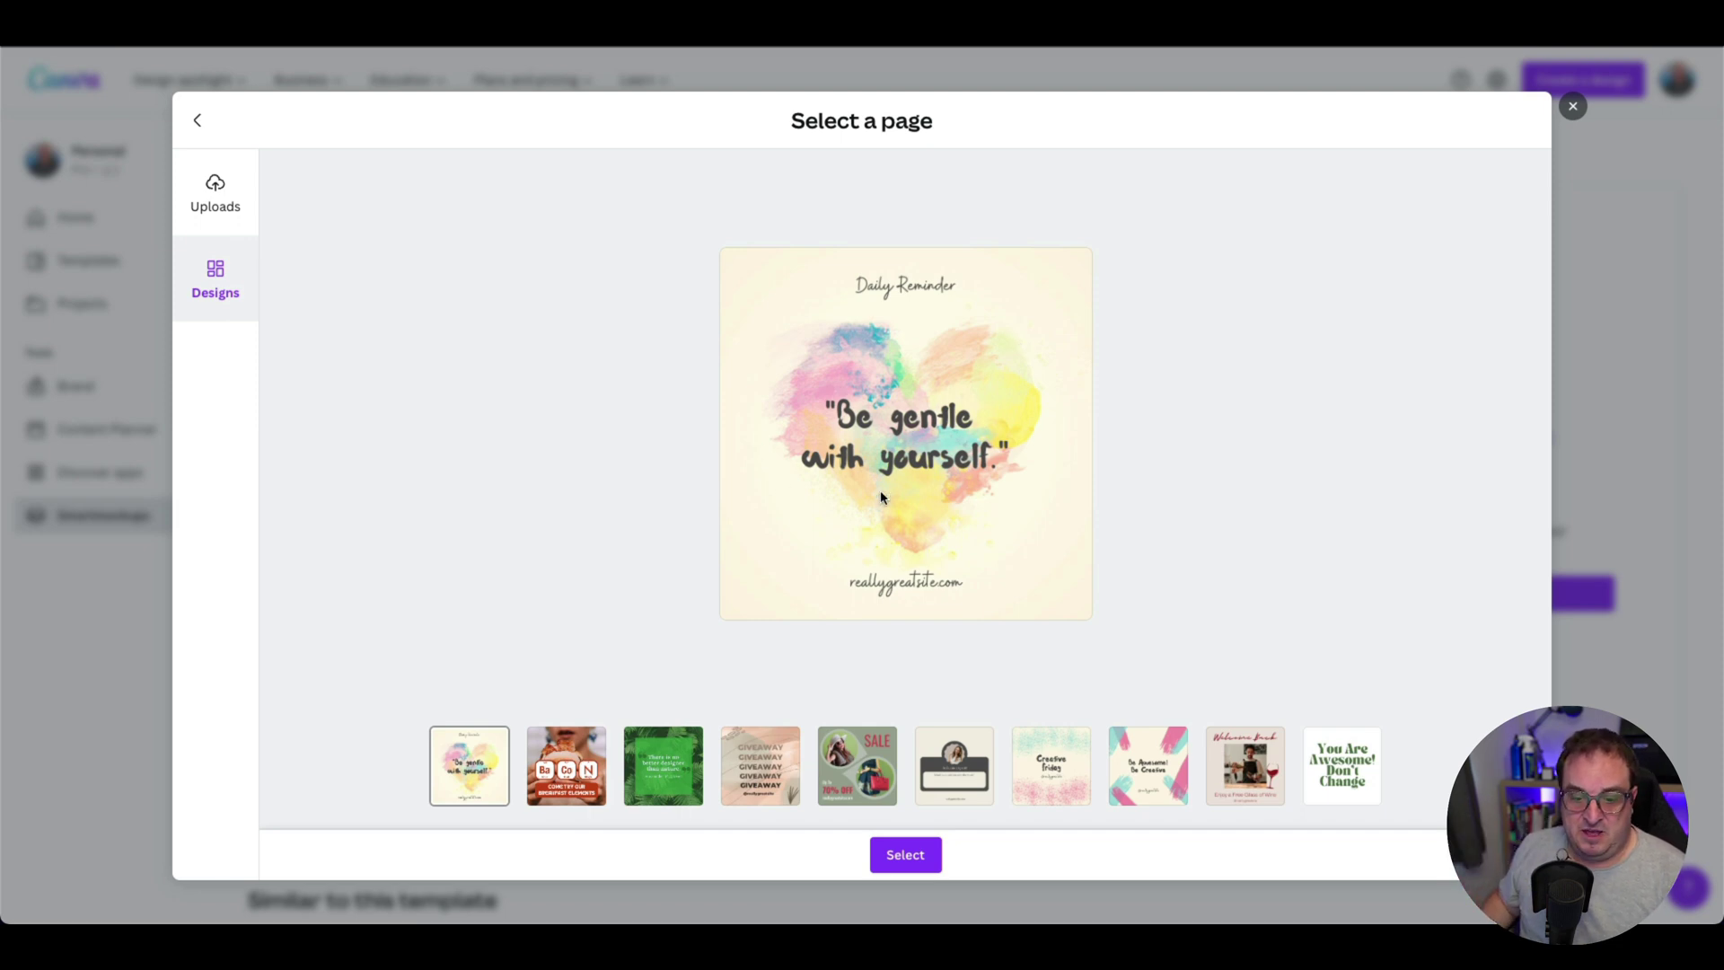
pyautogui.click(912, 858)
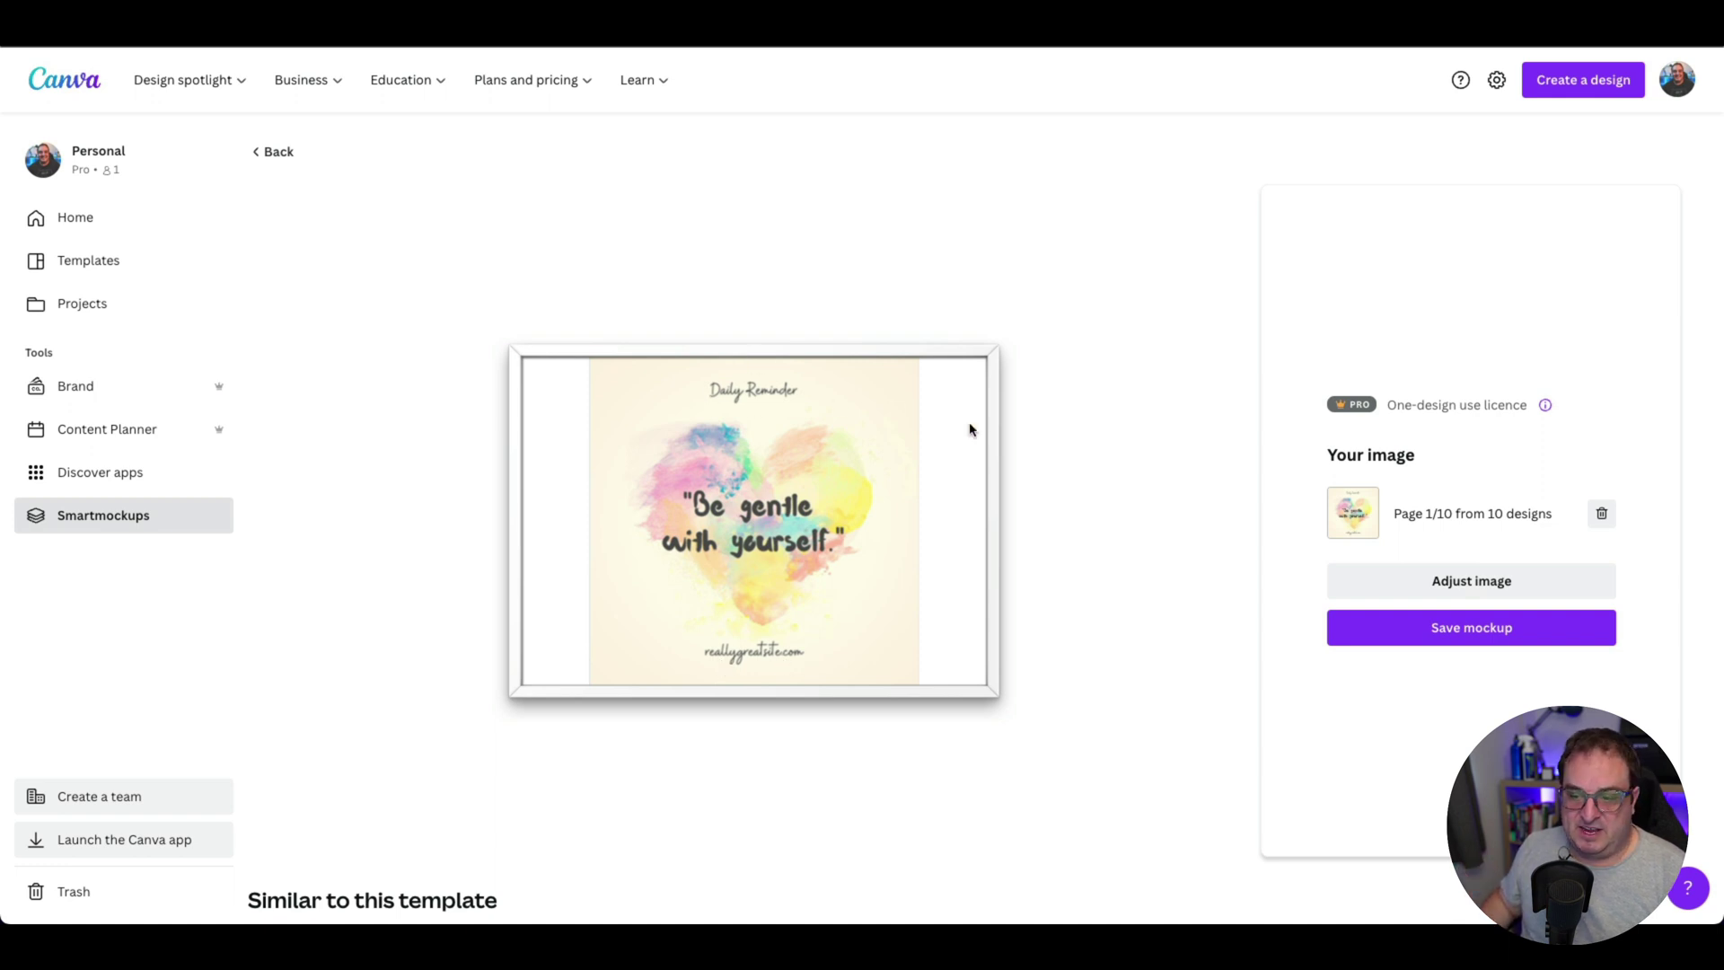
# Enlarge the heart design to about 154% to fill the frame, center it horizontally, and save the adjustments.
pyautogui.click(1405, 579)
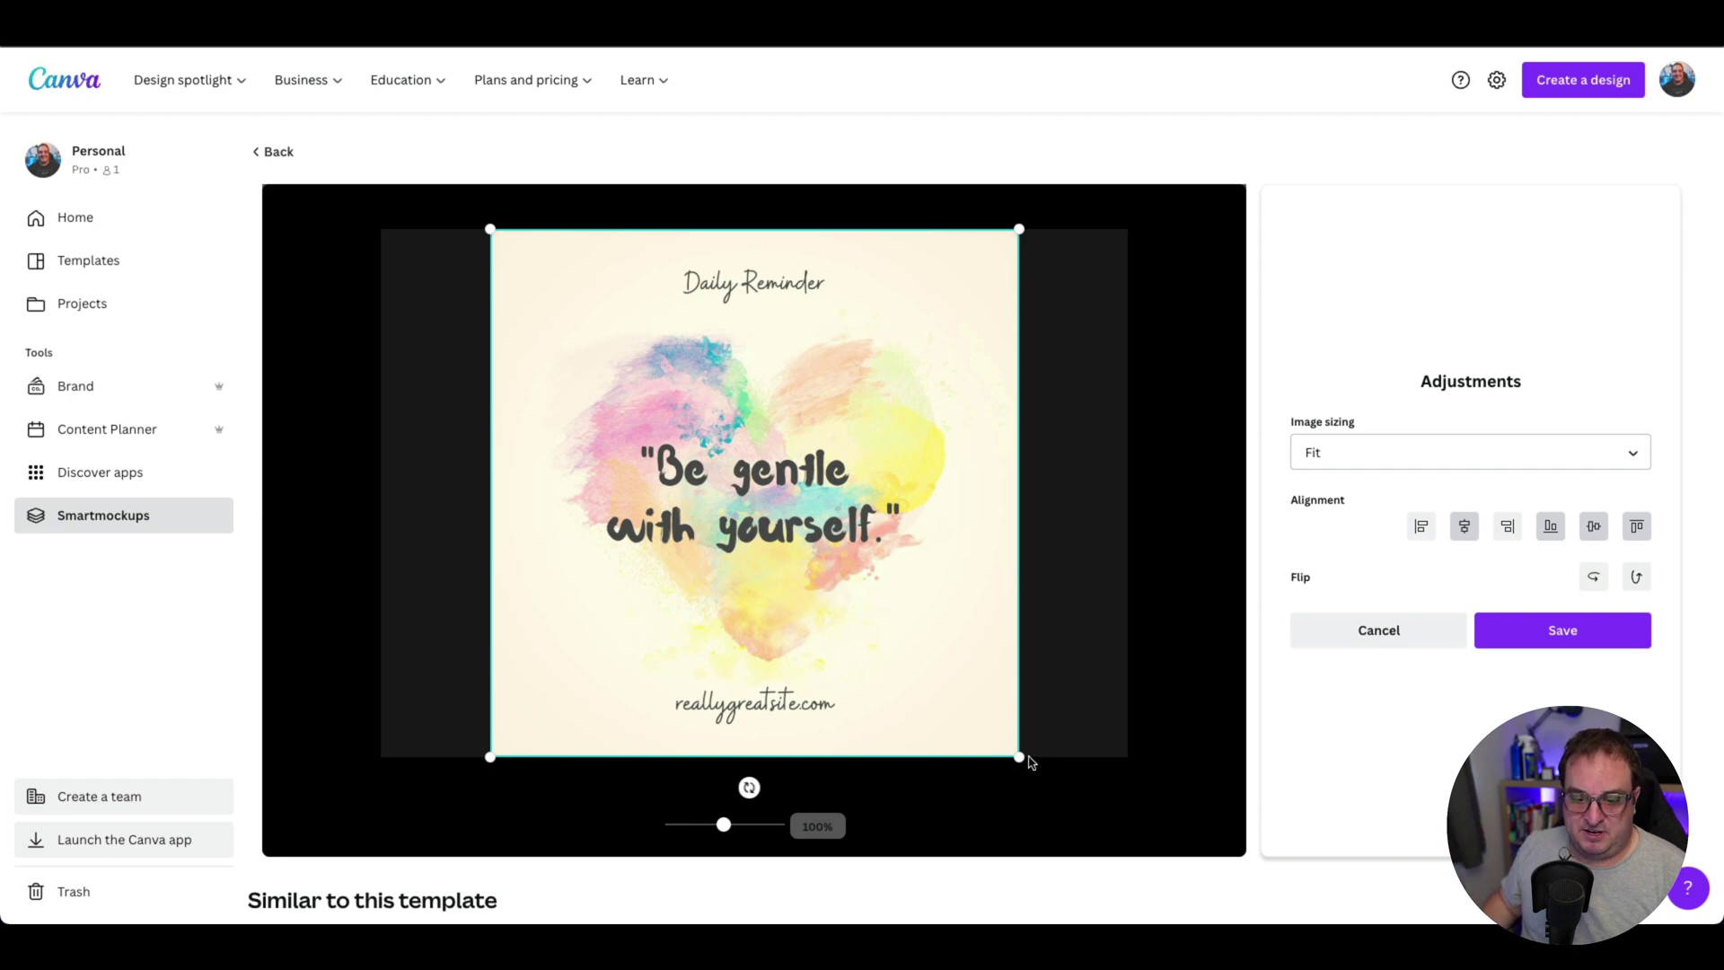
pyautogui.moveTo(1018, 759); pyautogui.dragTo(1130, 826)
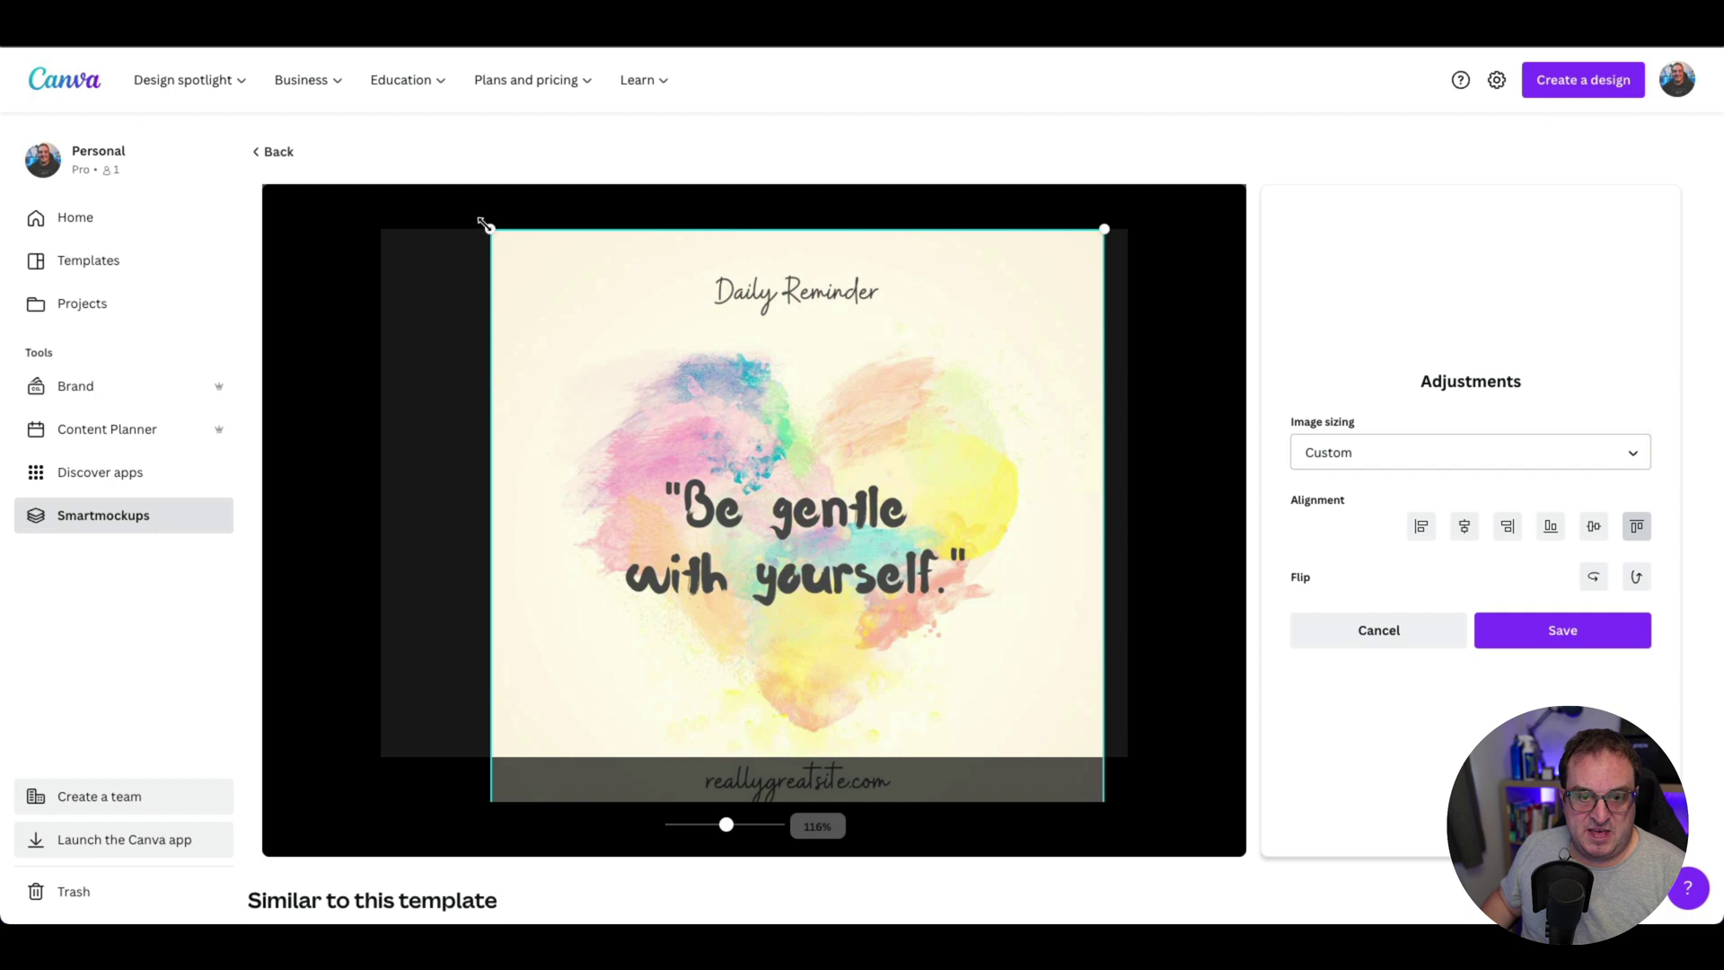
pyautogui.moveTo(726, 824); pyautogui.dragTo(733, 827)
pyautogui.moveTo(776, 572); pyautogui.dragTo(776, 566)
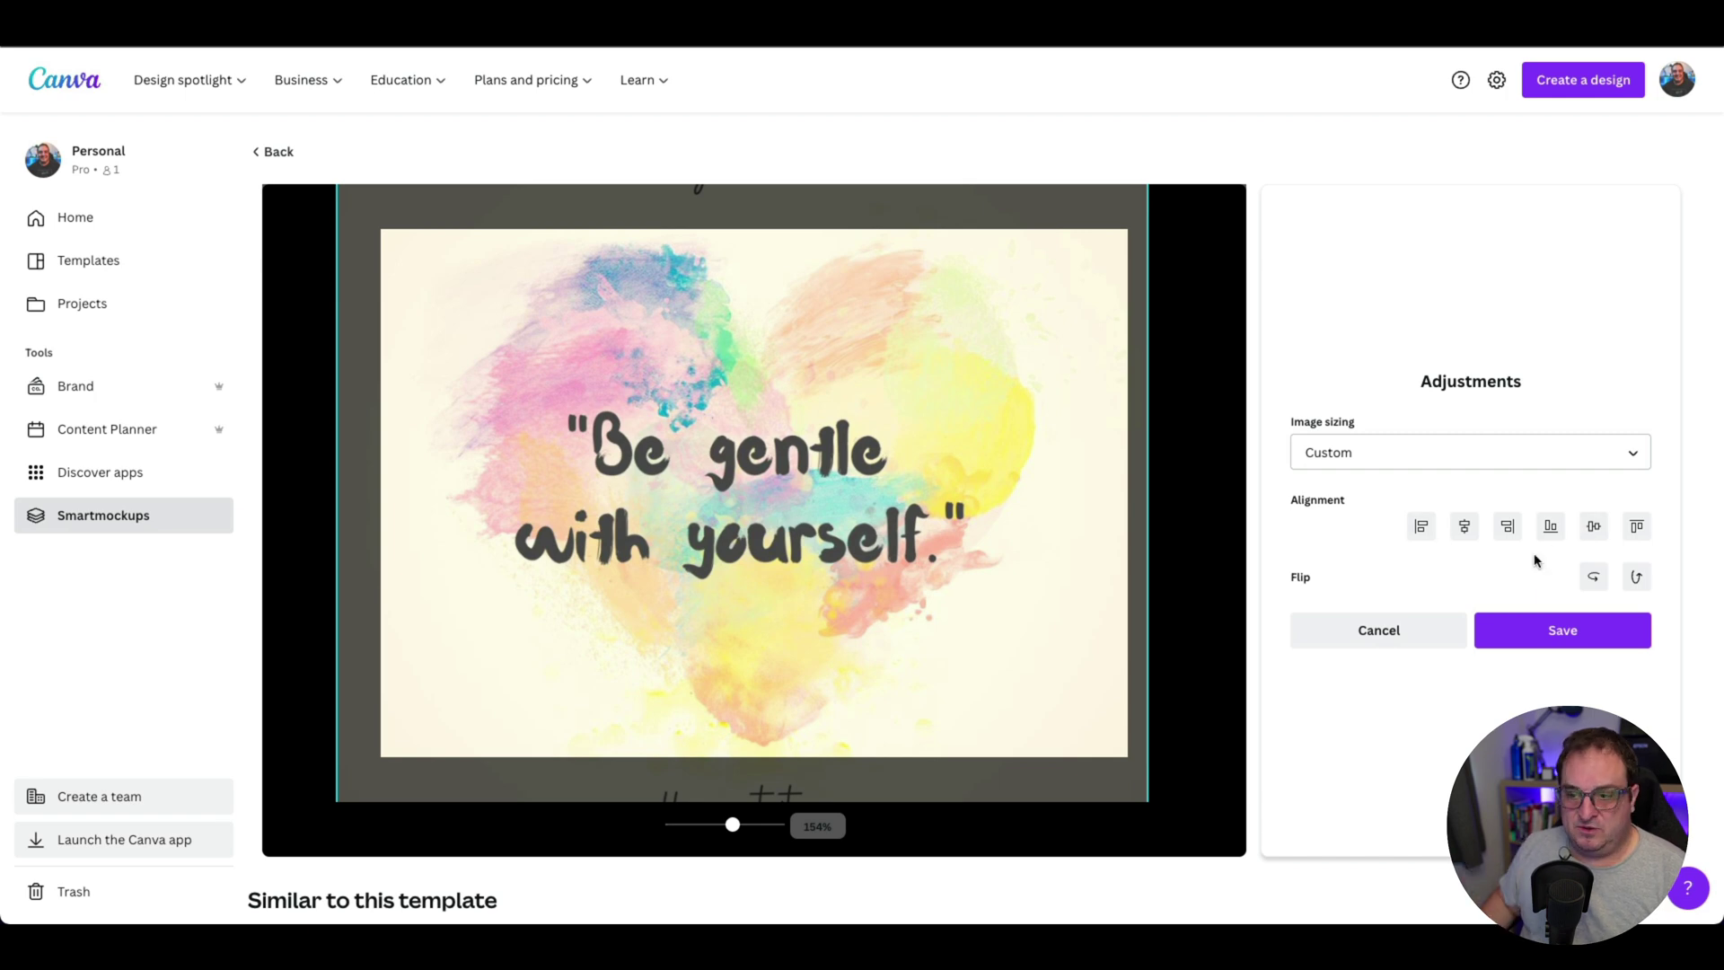
pyautogui.click(1466, 533)
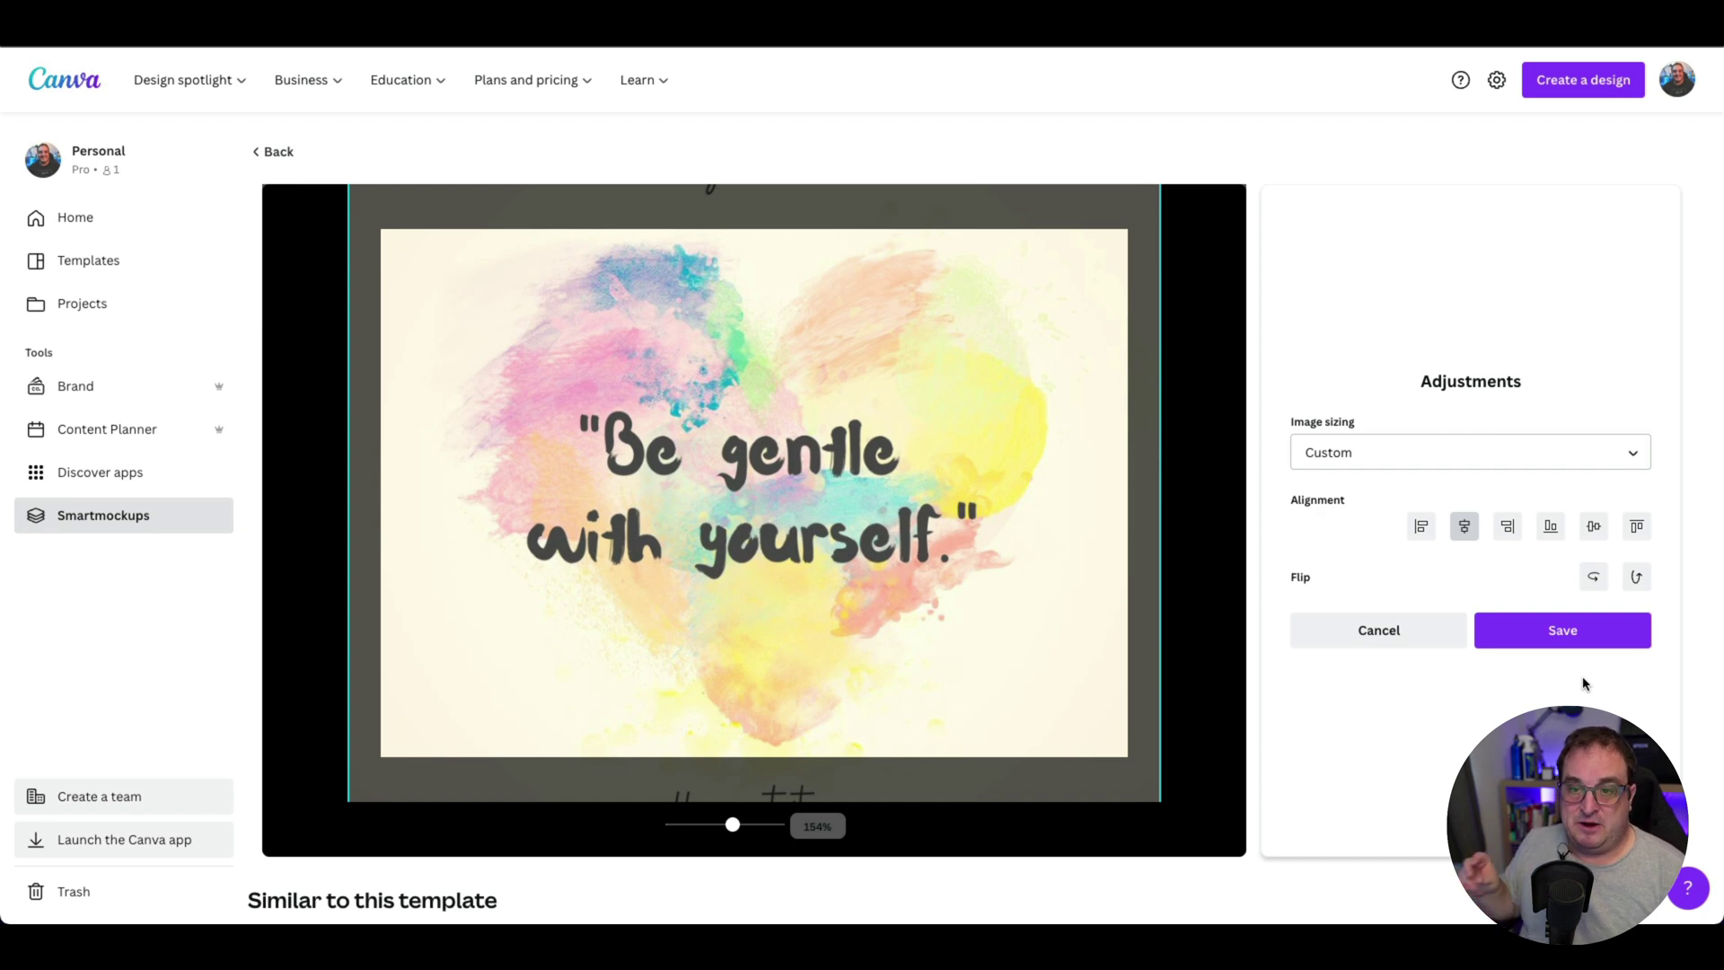
pyautogui.click(1538, 634)
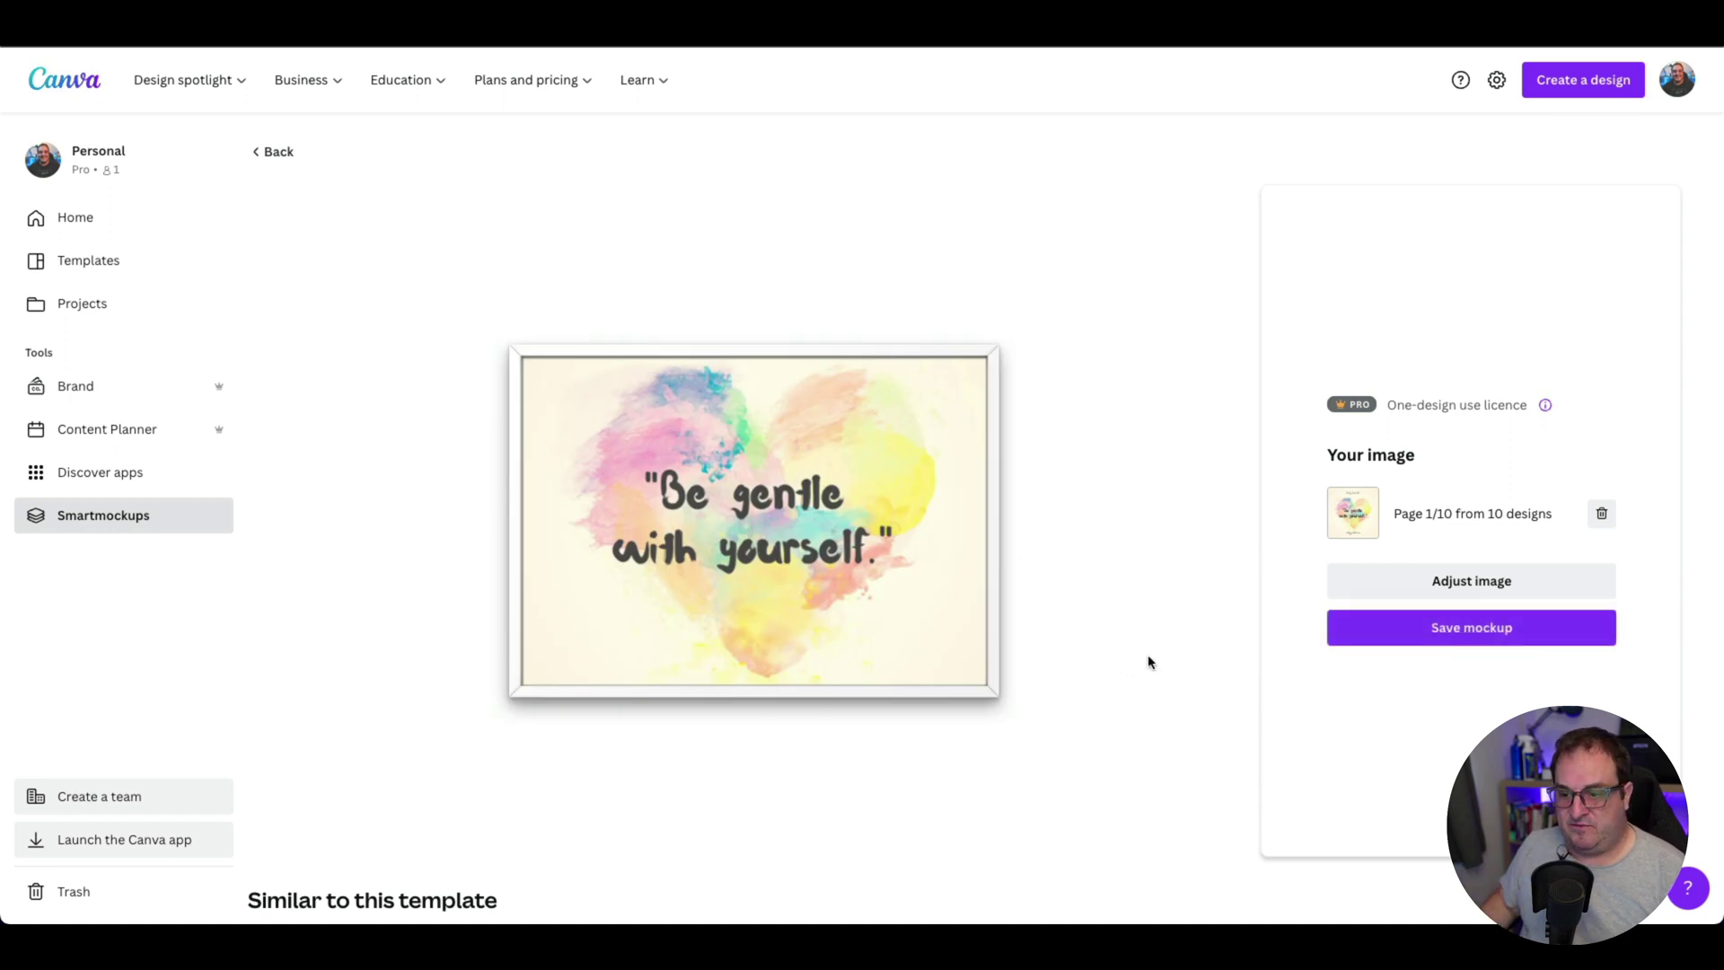
# Save the picture frame mockup and use it in a new Instagram Post (Square) design.
pyautogui.click(1537, 629)
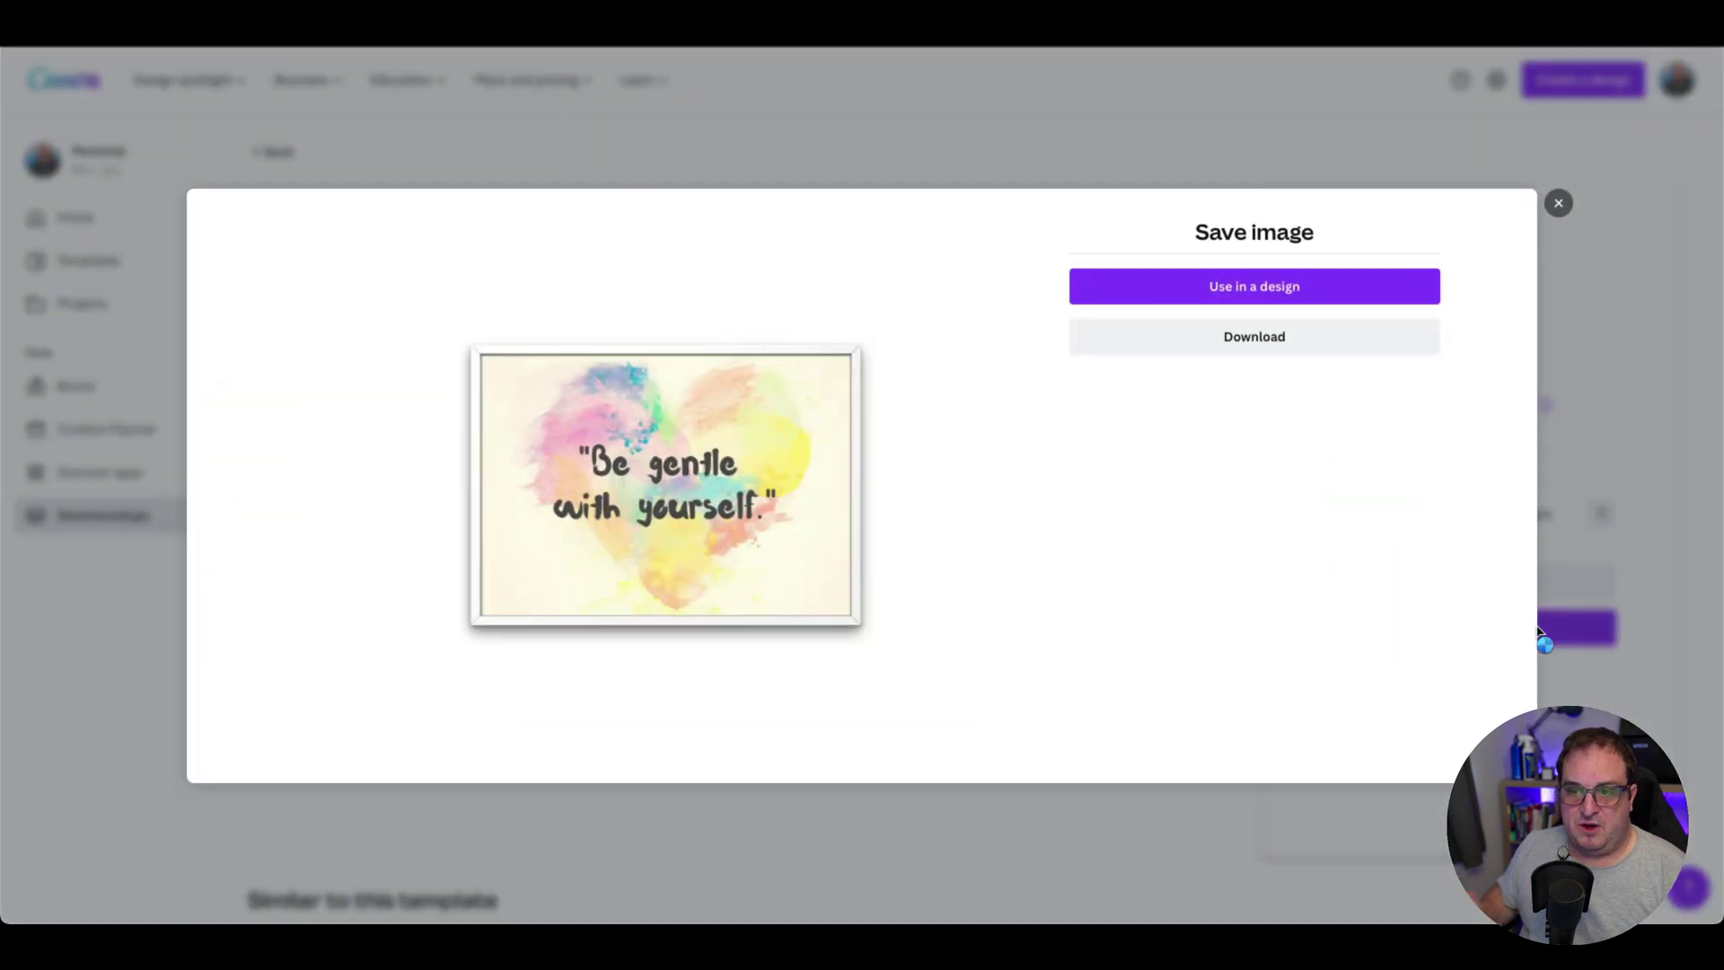
pyautogui.click(1242, 288)
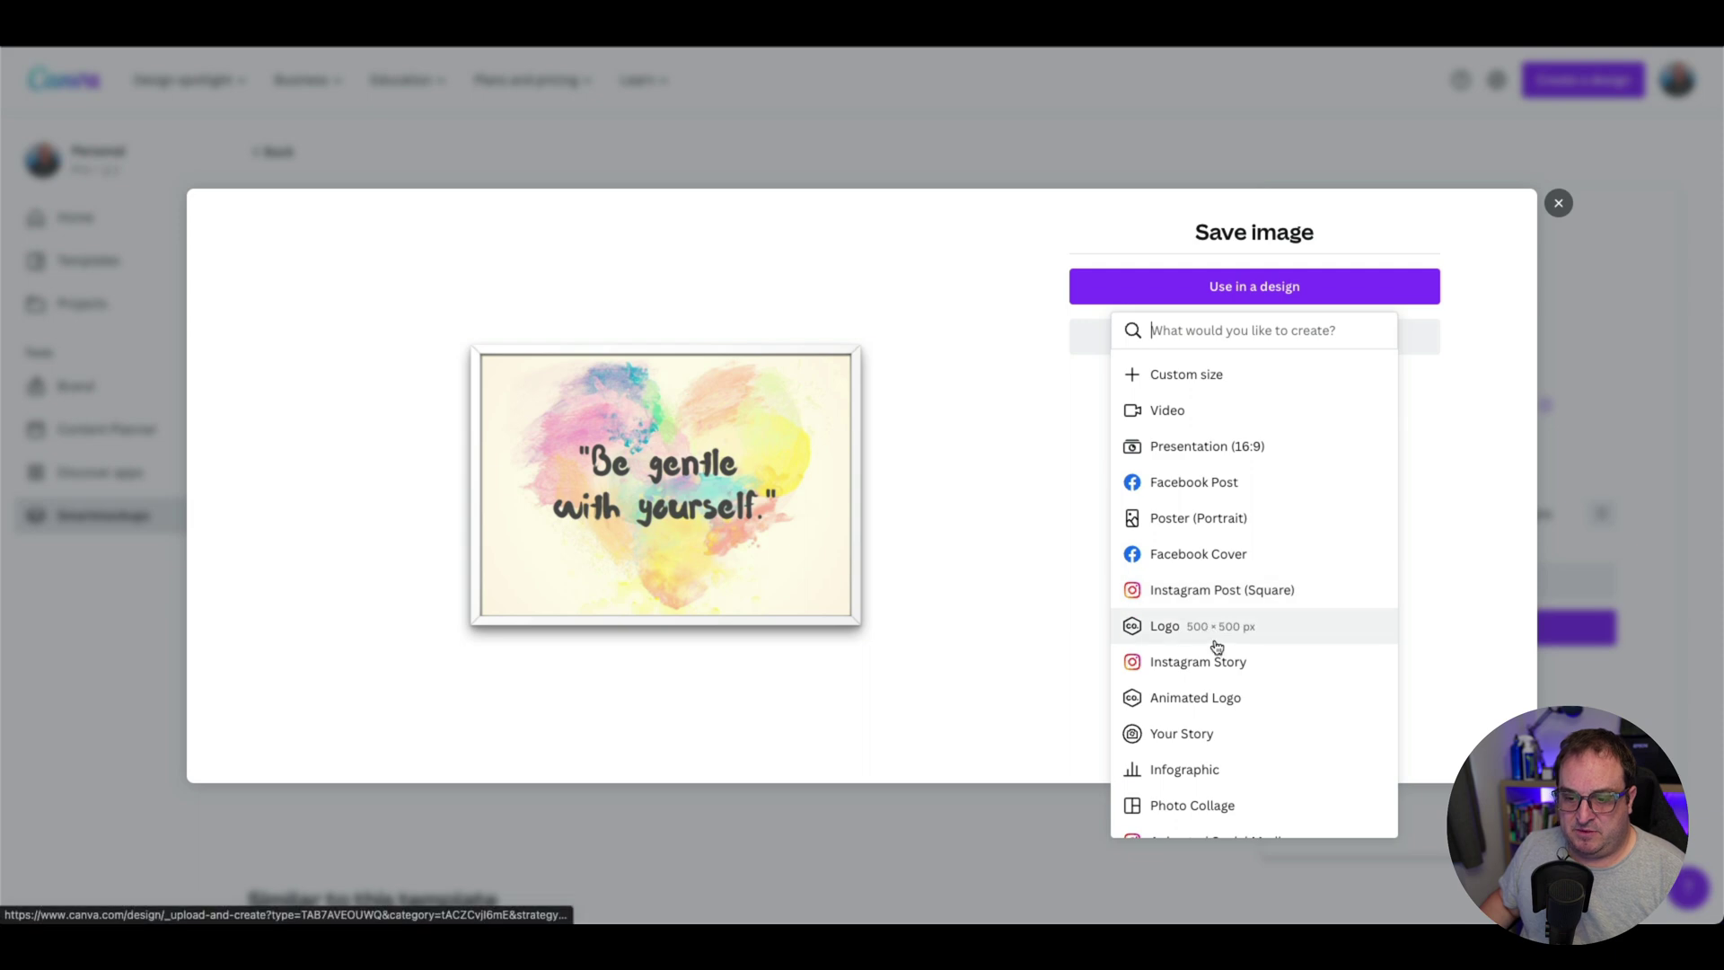
pyautogui.click(1207, 590)
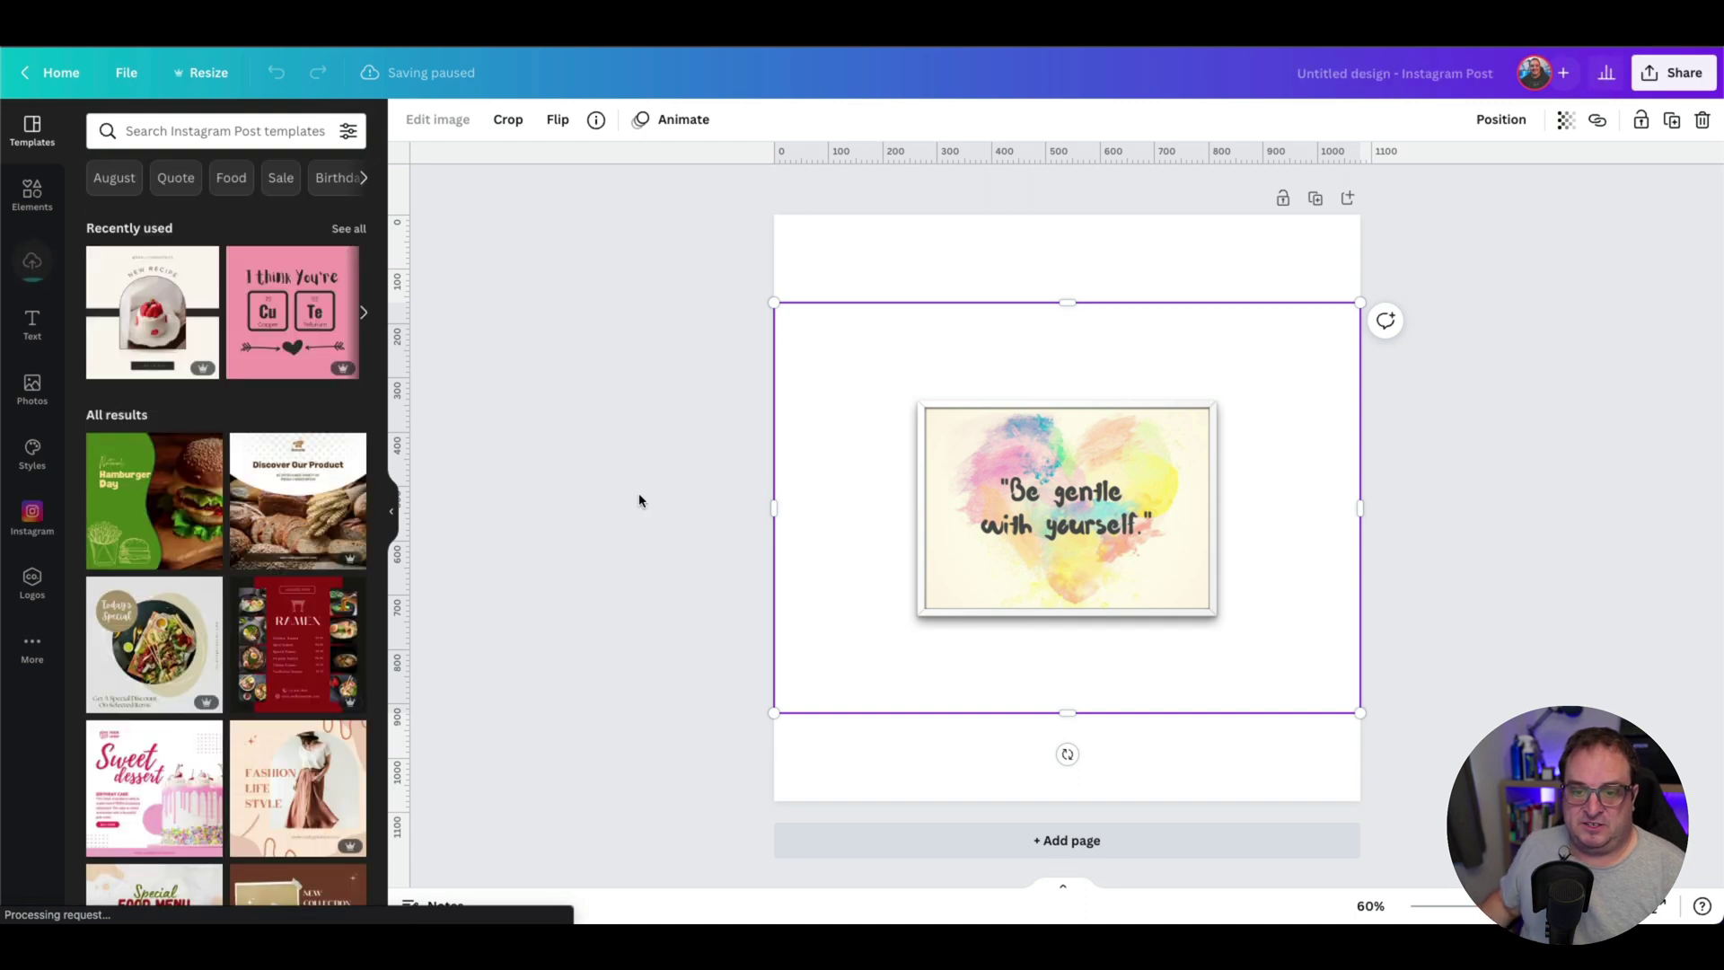
pyautogui.click(639, 500)
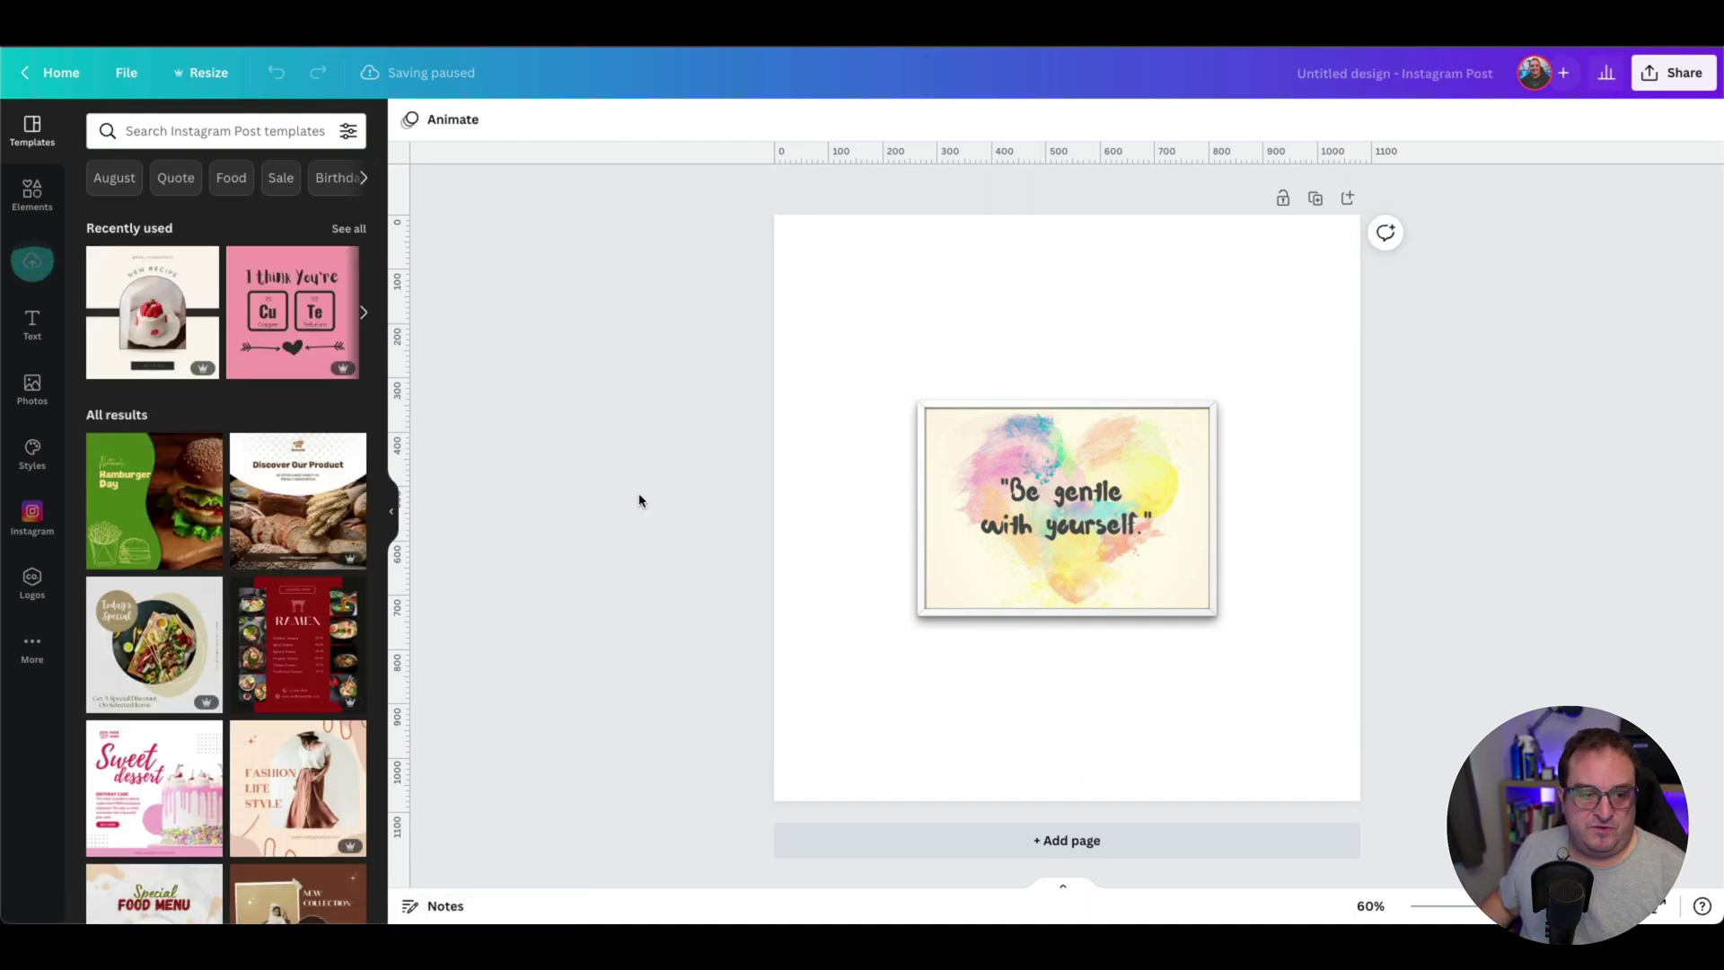
# Set the recently used white brick wall photo as the page background and move the framed picture up onto the wall.
pyautogui.click(32, 391)
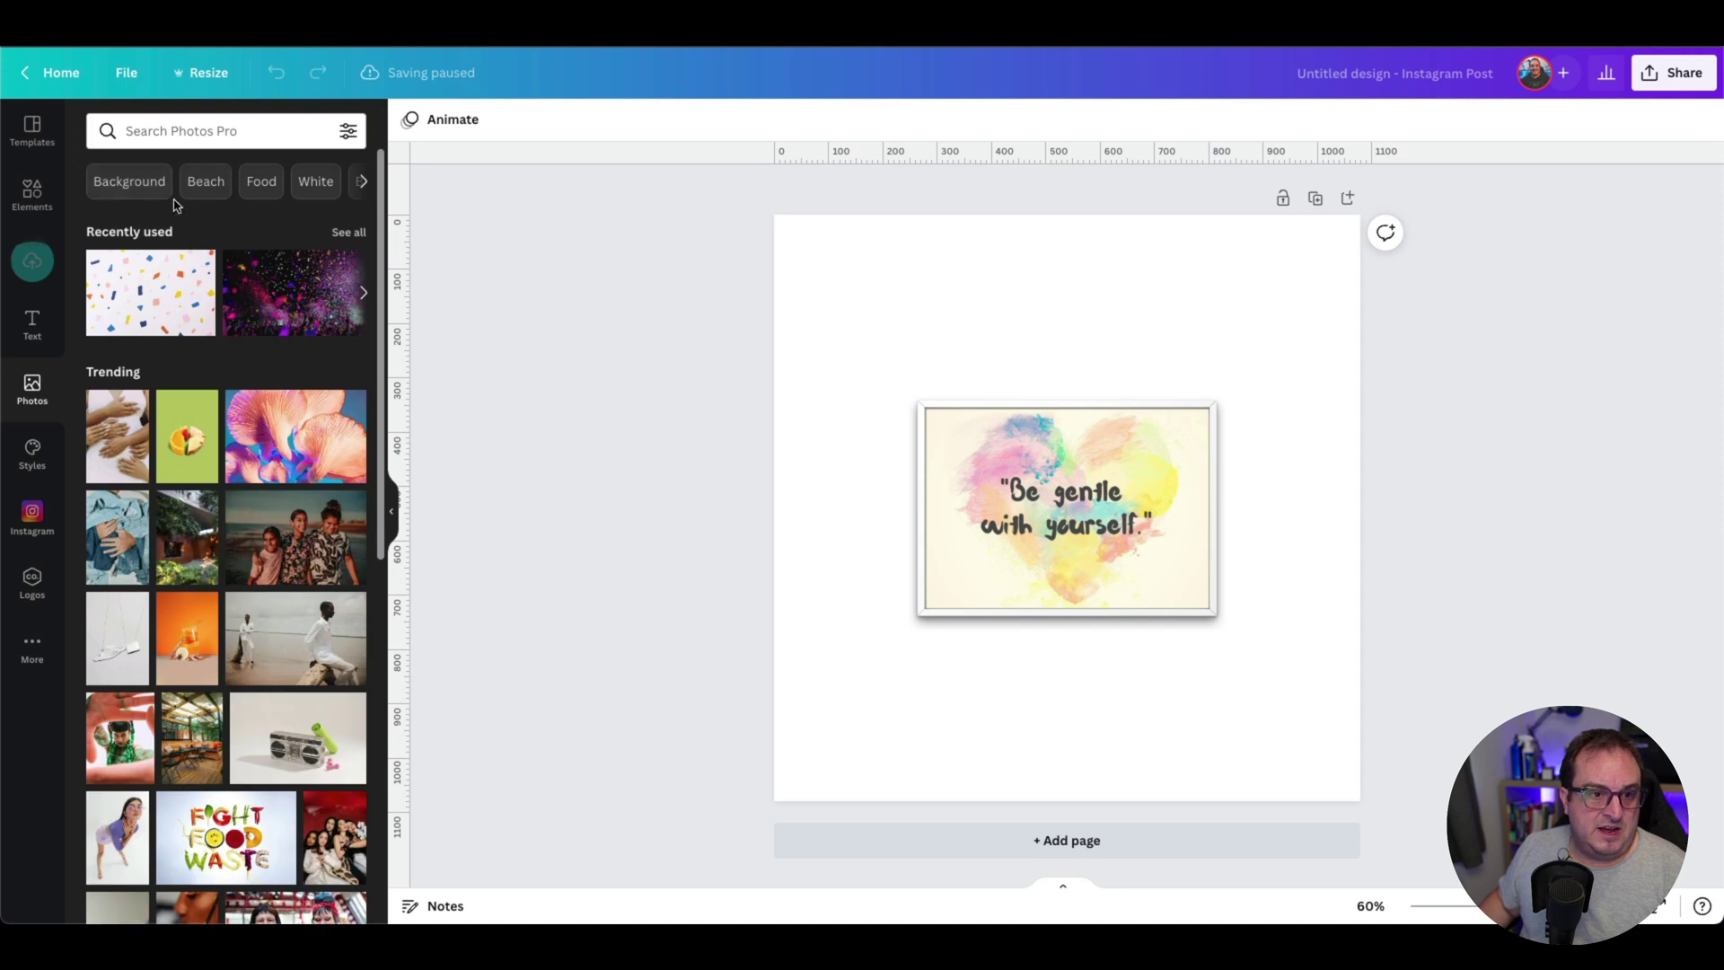
pyautogui.click(350, 233)
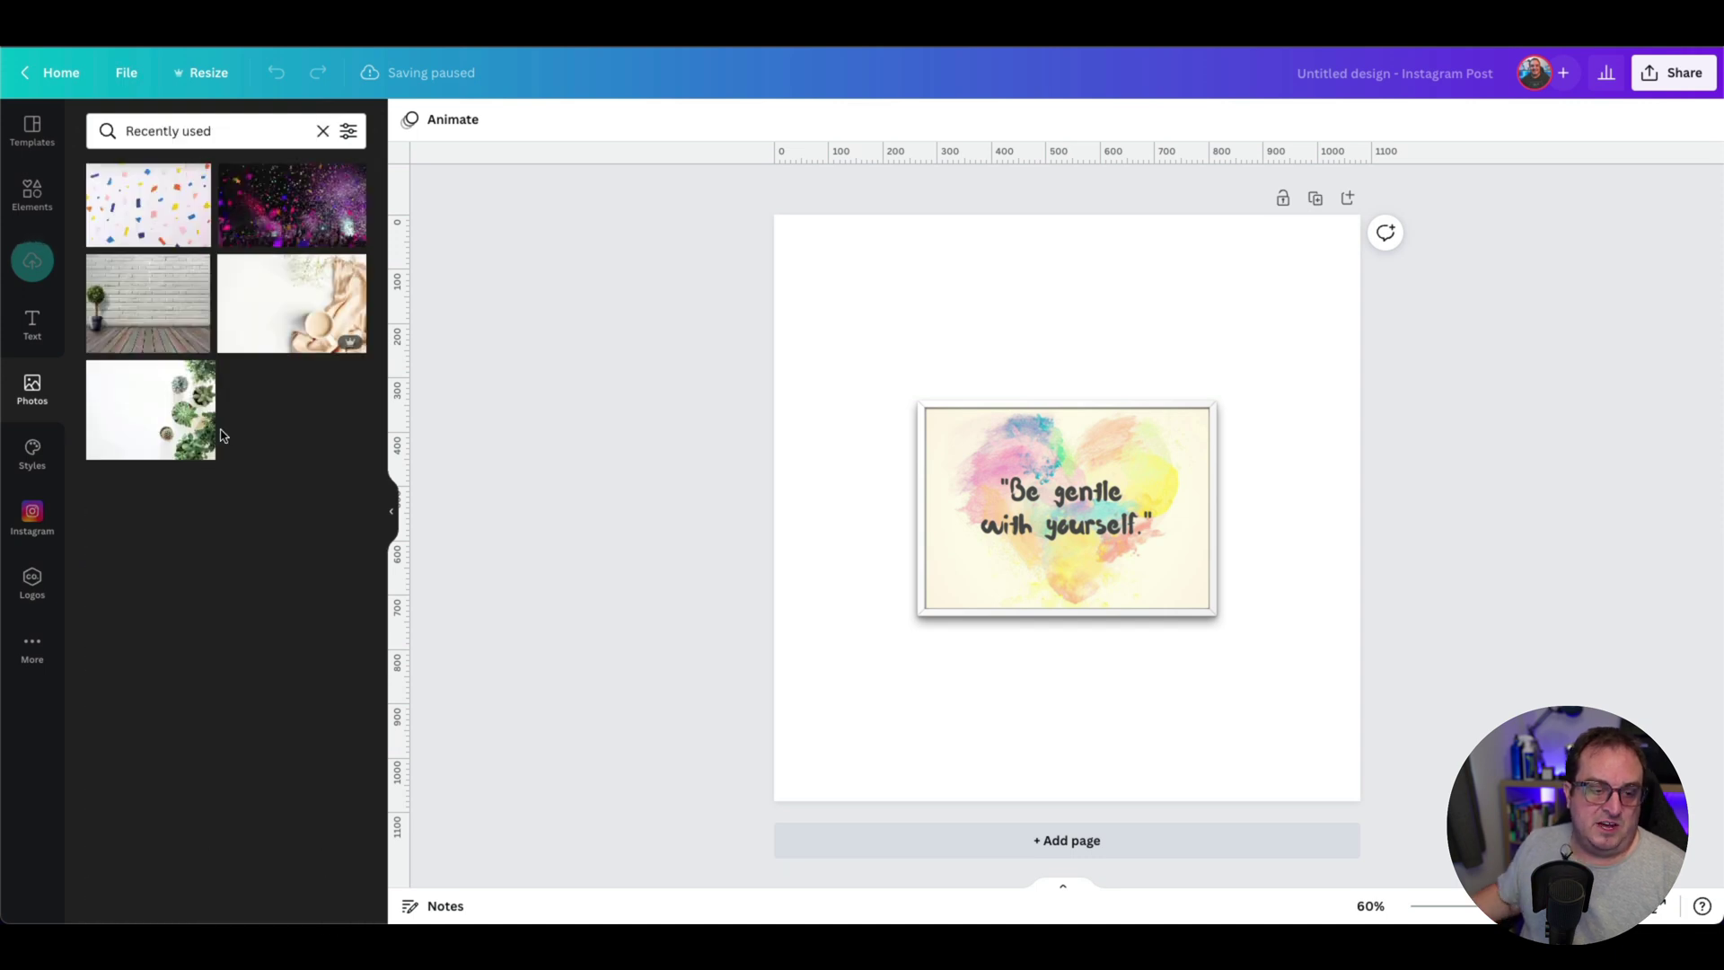
pyautogui.click(180, 287)
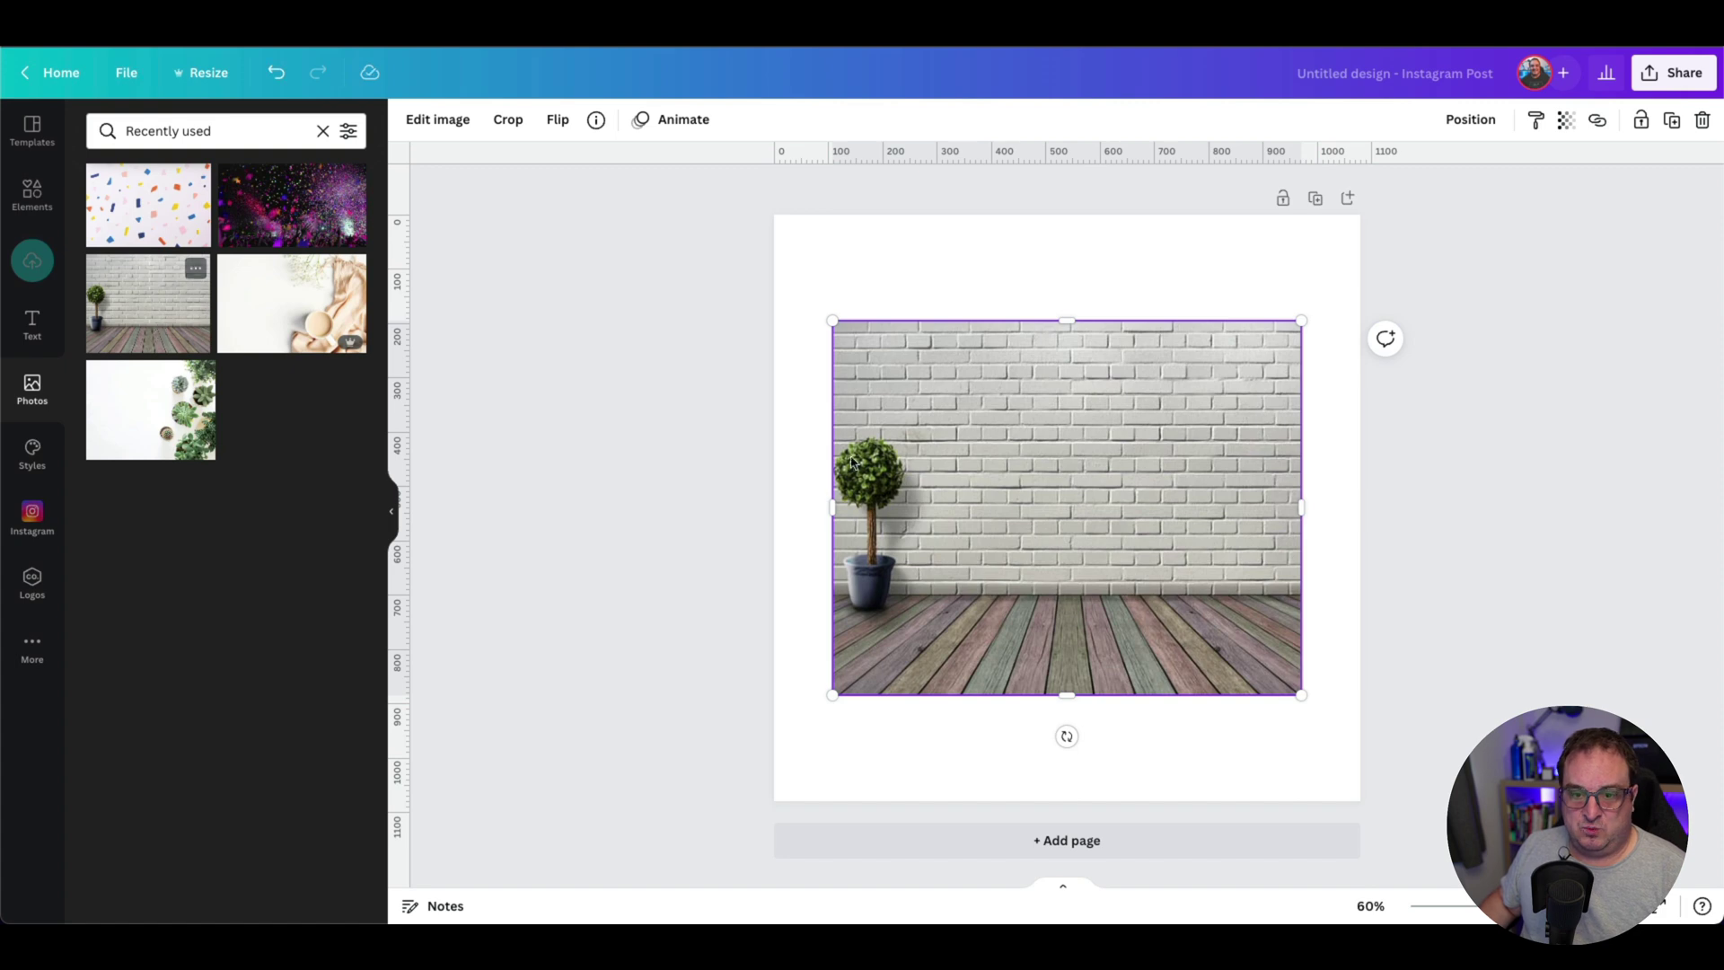
pyautogui.rightClick(989, 487)
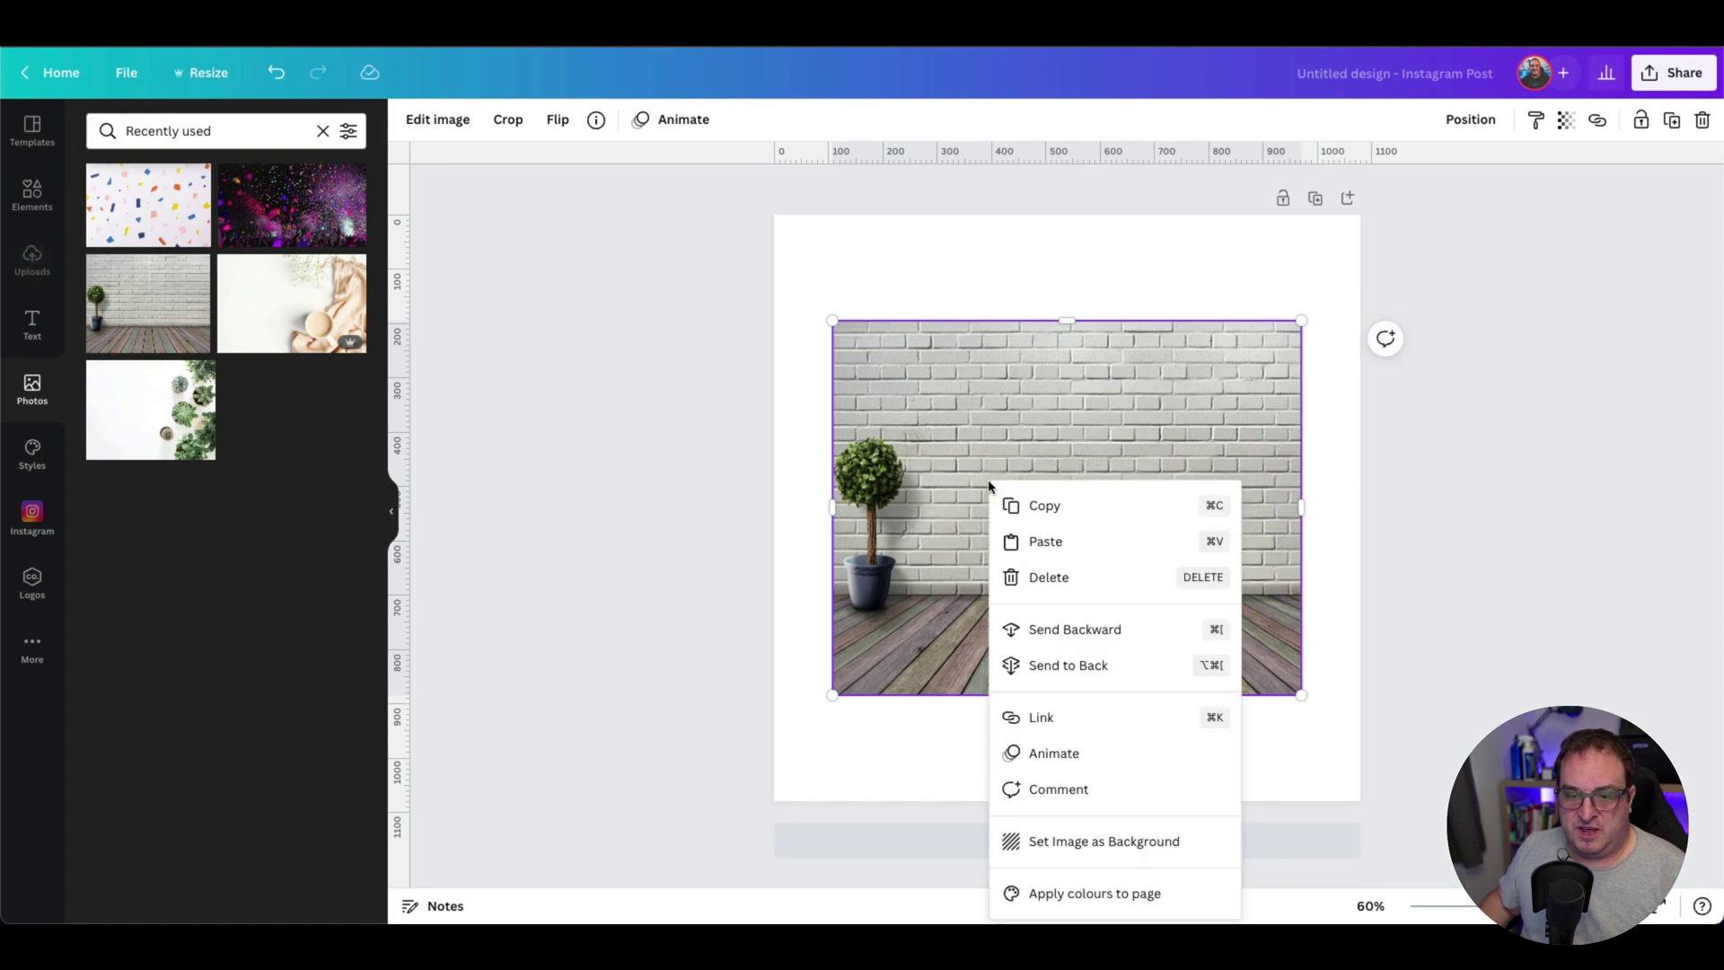
pyautogui.click(1058, 844)
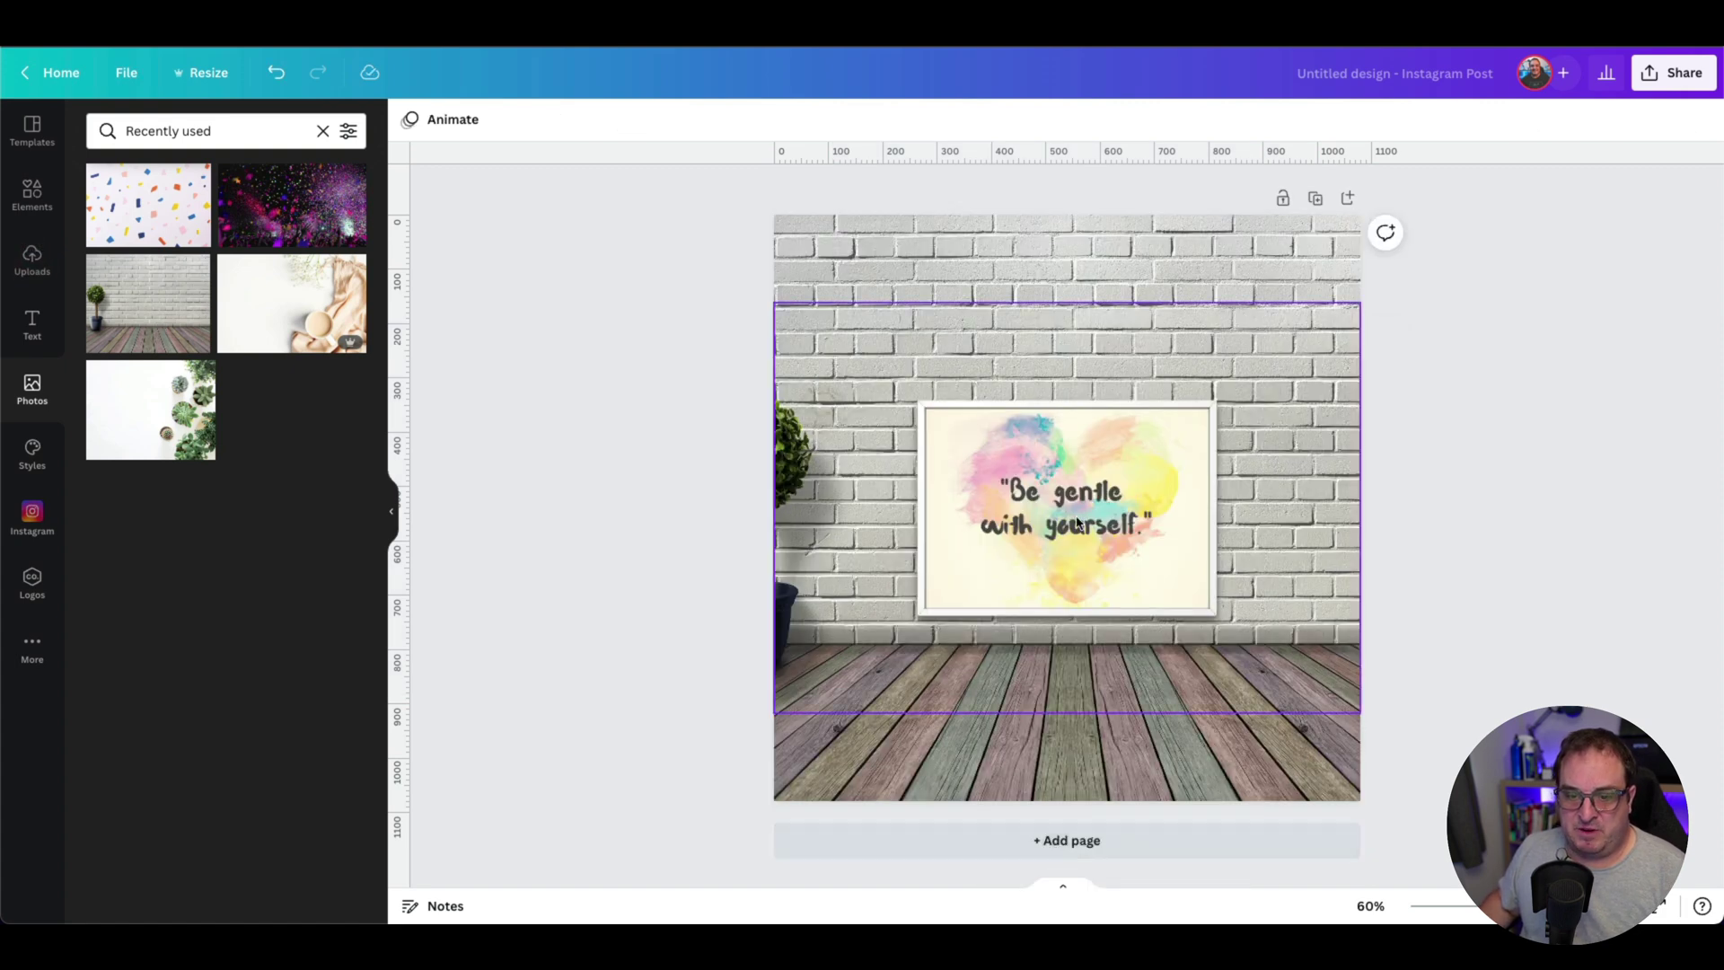
pyautogui.moveTo(1077, 523); pyautogui.dragTo(1080, 384)
pyautogui.click(517, 611)
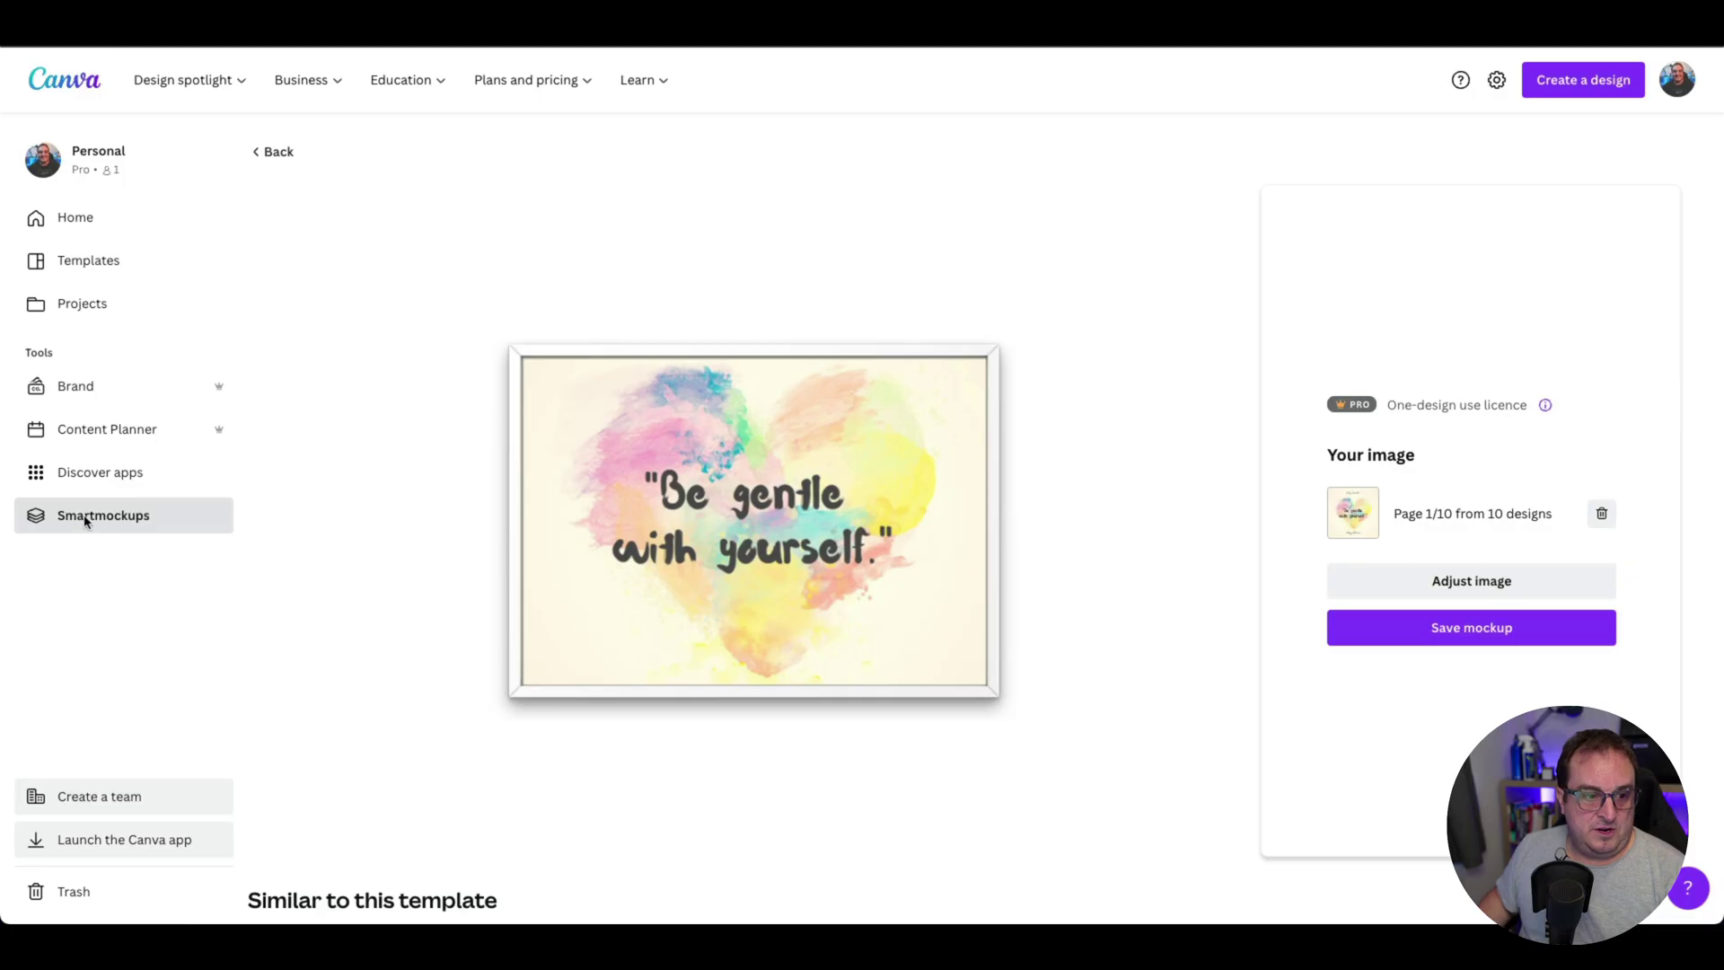
# Open the round white foil balloon mockup from the Other home and living category in Smartmockups.
pyautogui.click(76, 517)
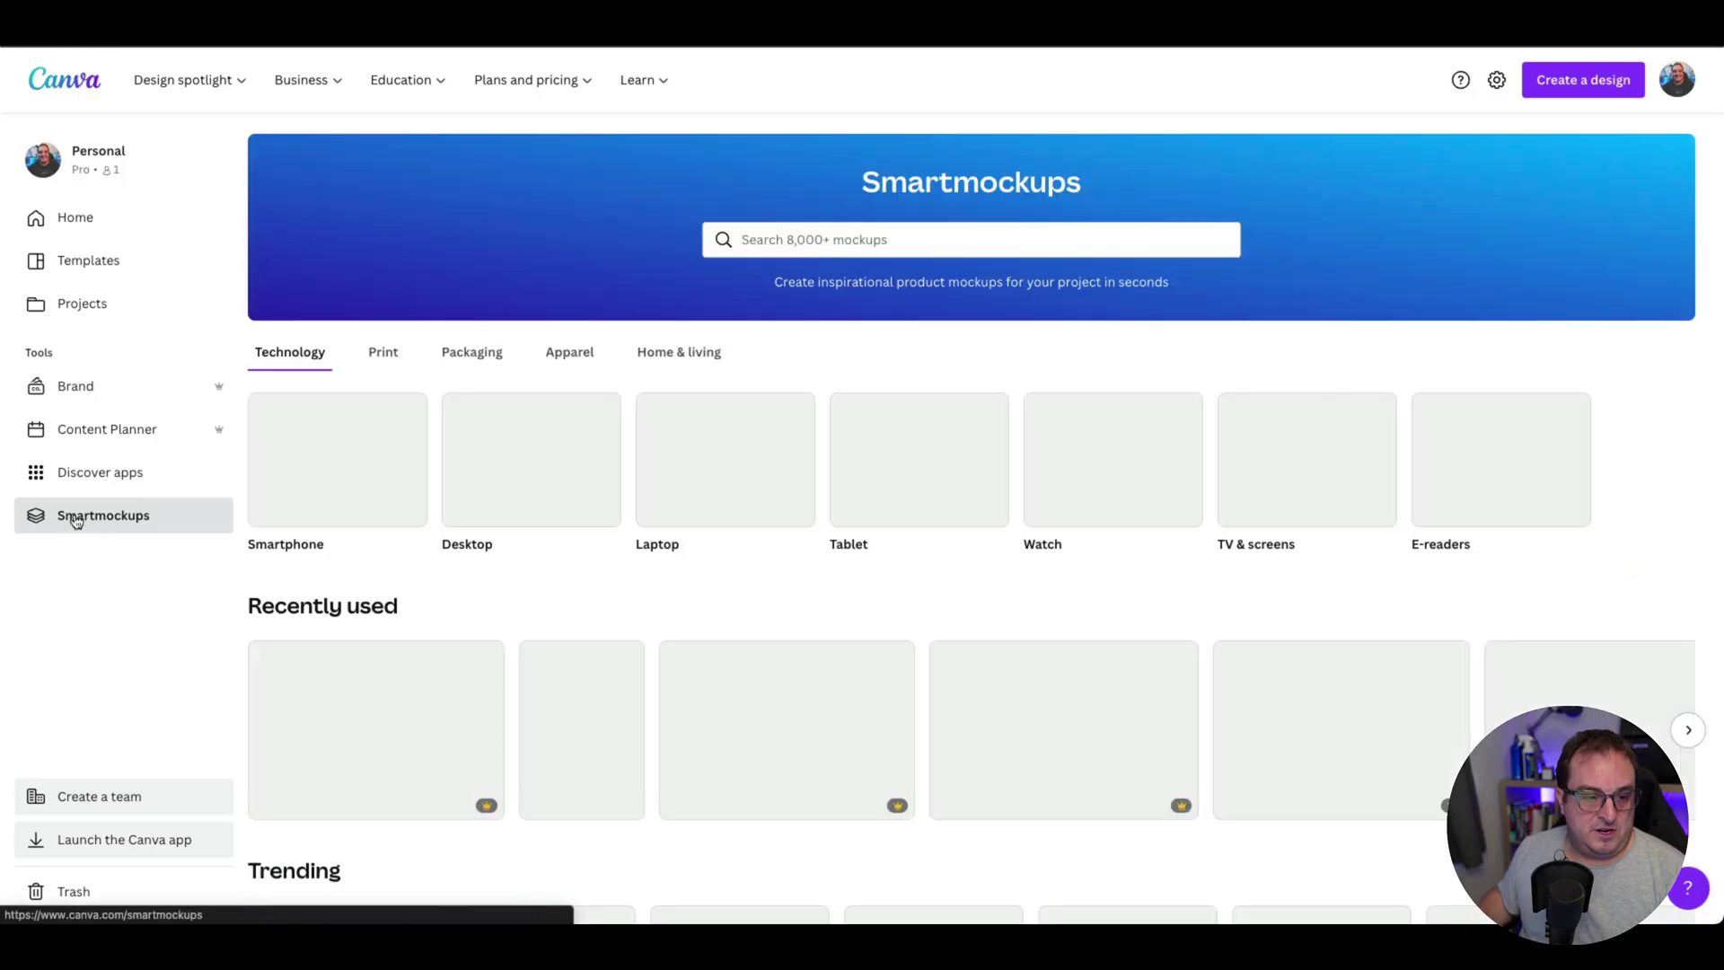
pyautogui.click(702, 353)
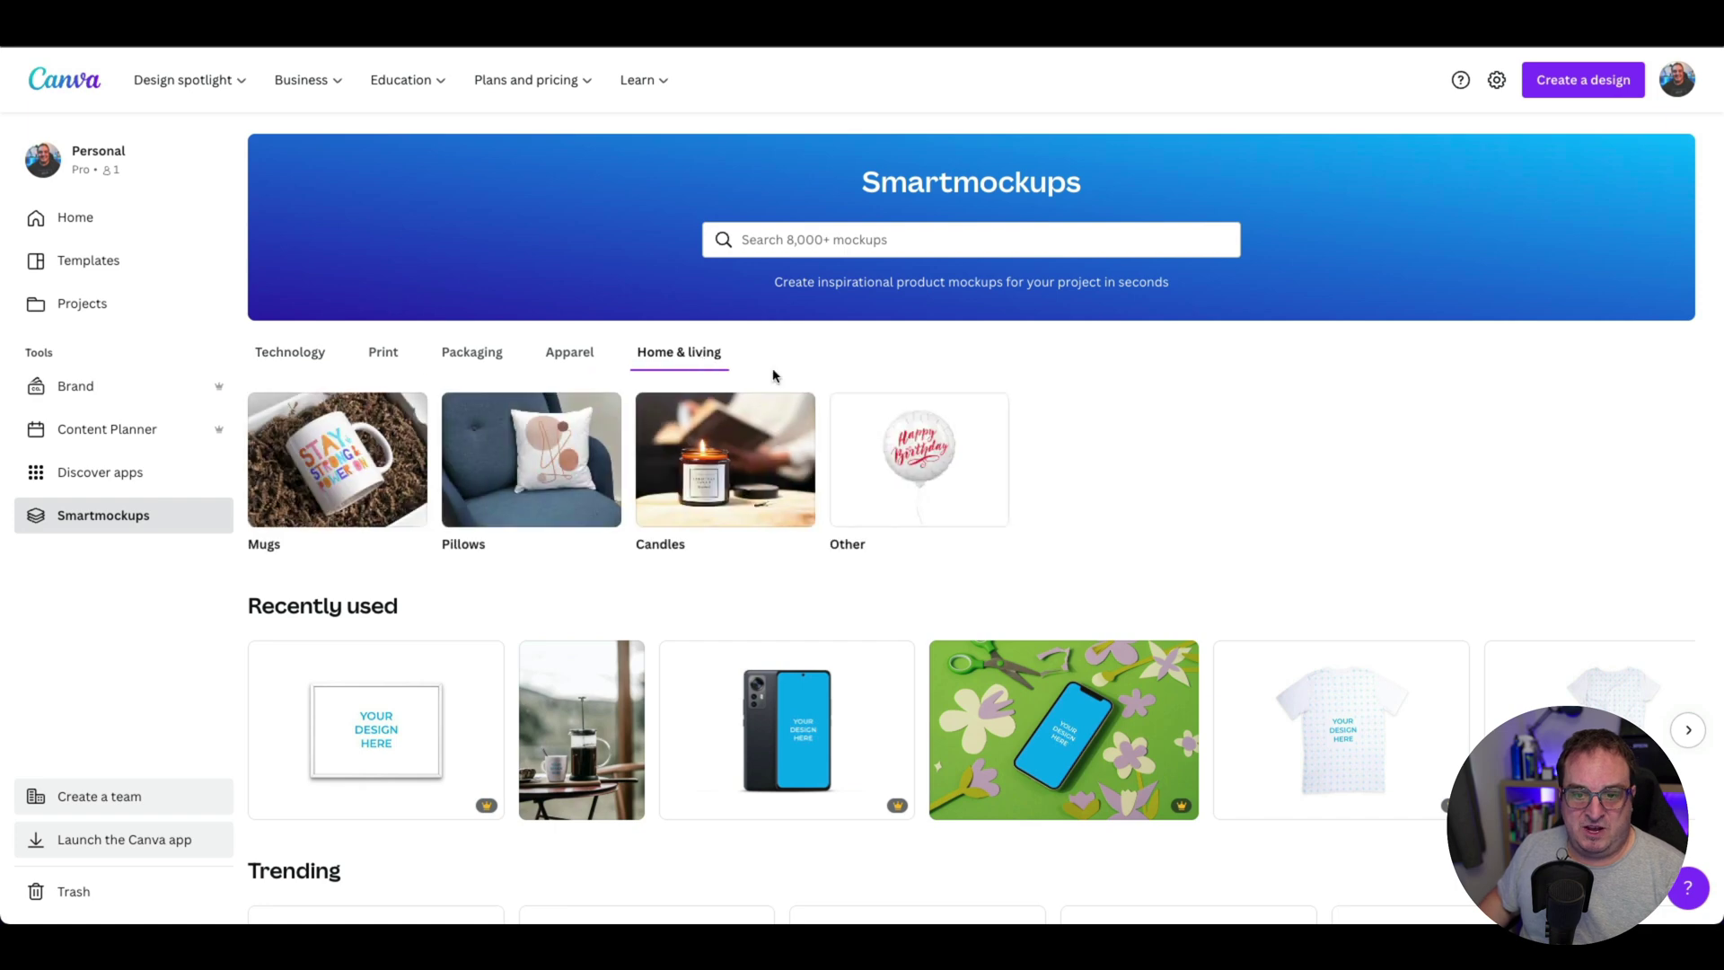
pyautogui.click(928, 476)
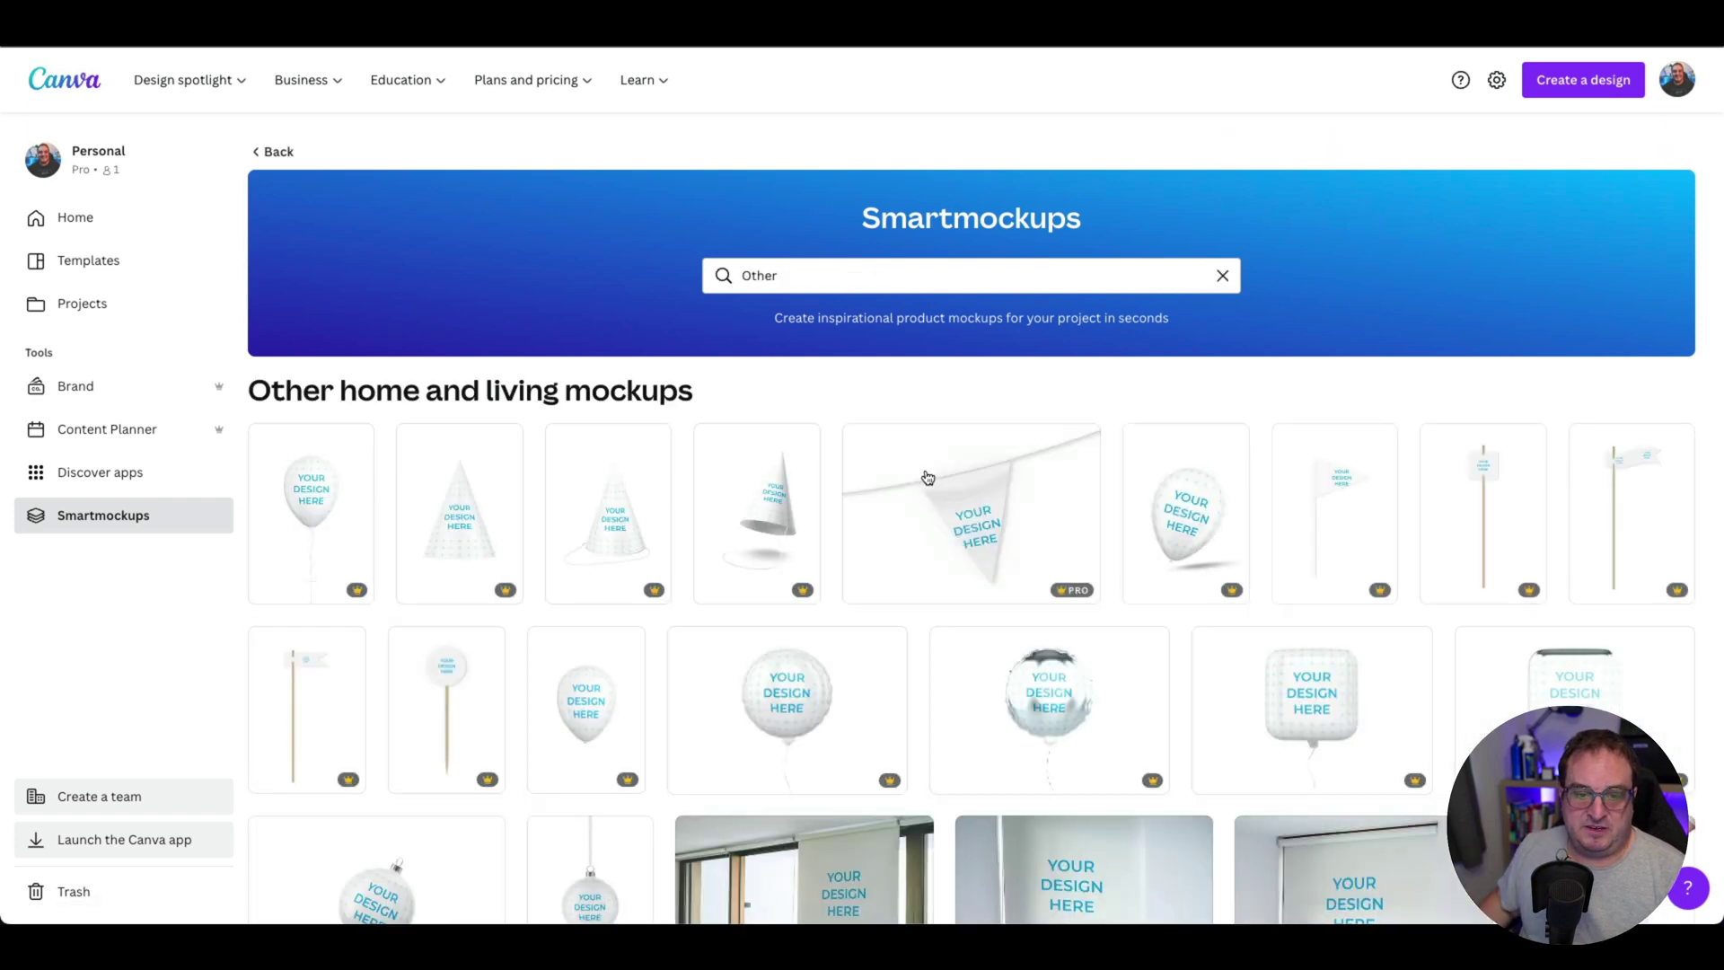
pyautogui.scroll(-2, 1090, 501)
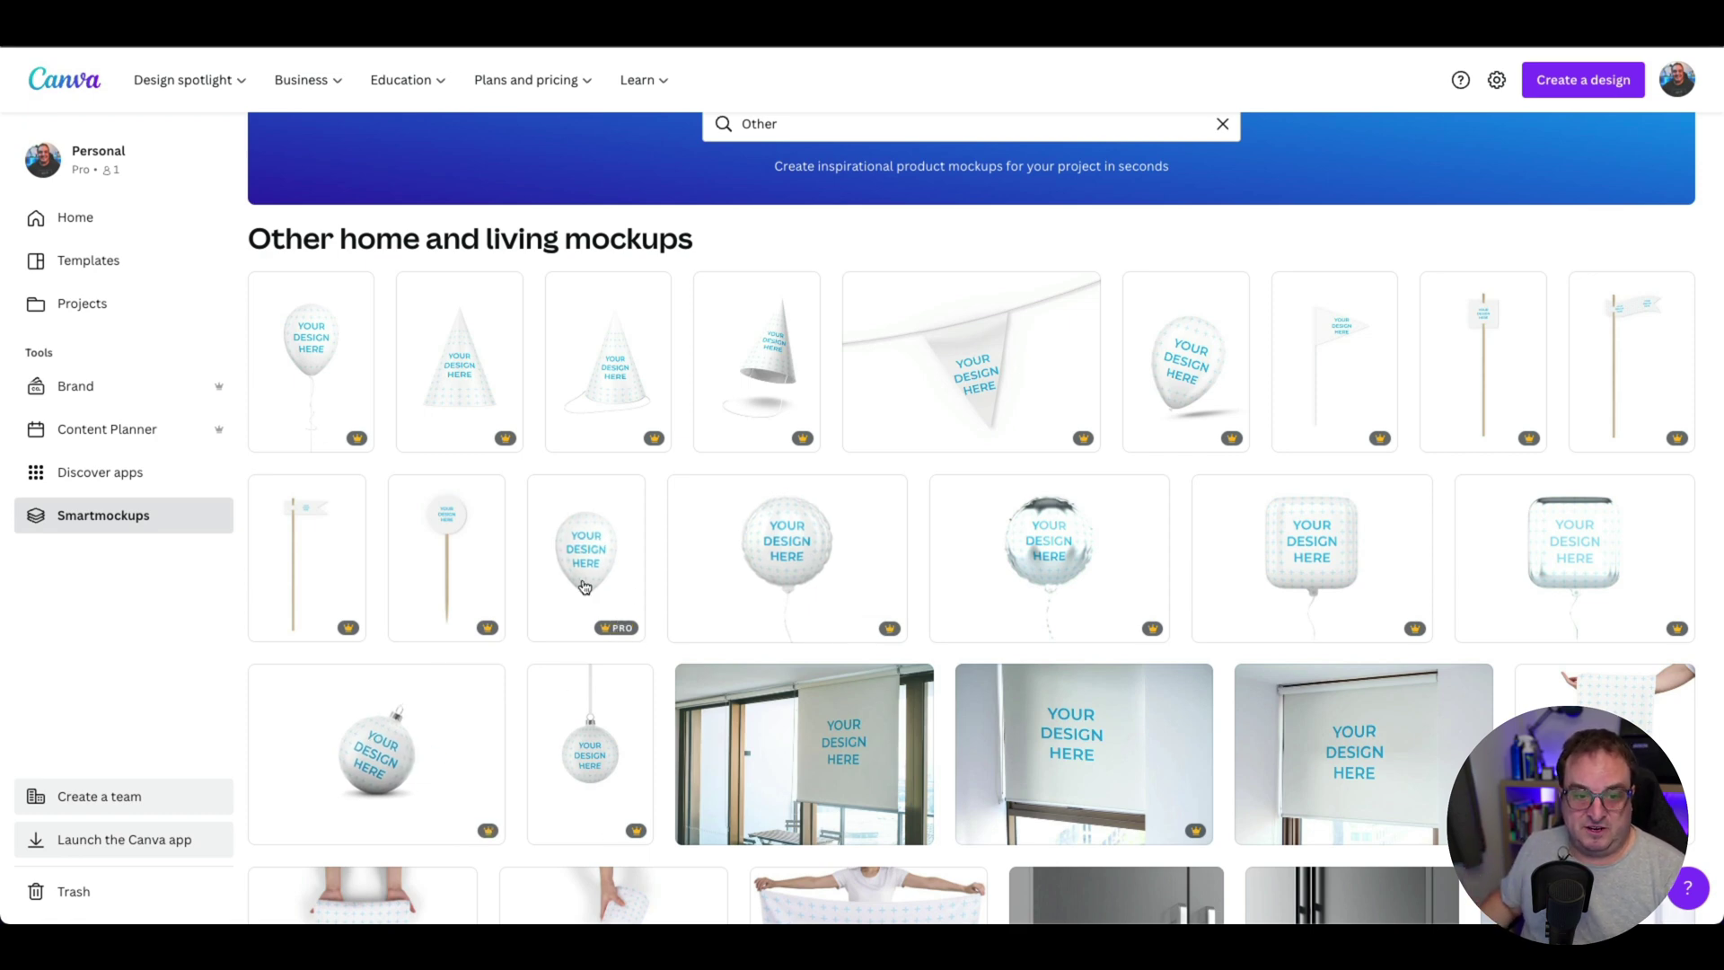
pyautogui.scroll(-1, 582, 539)
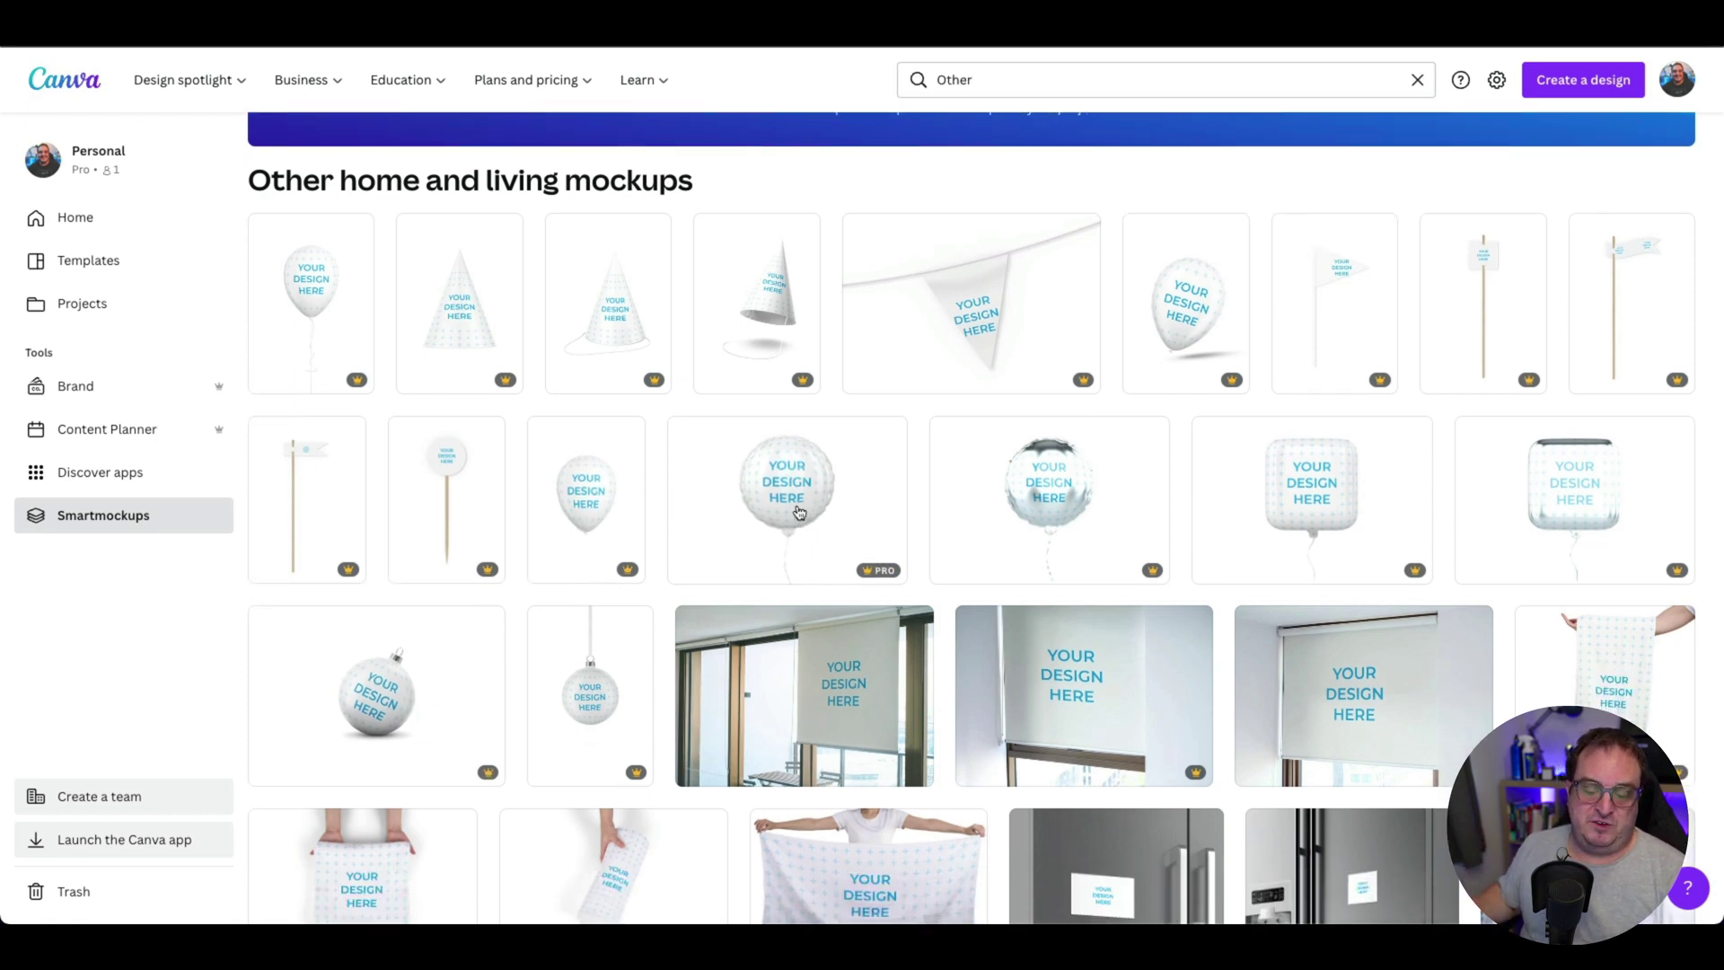
pyautogui.scroll(-1, 798, 513)
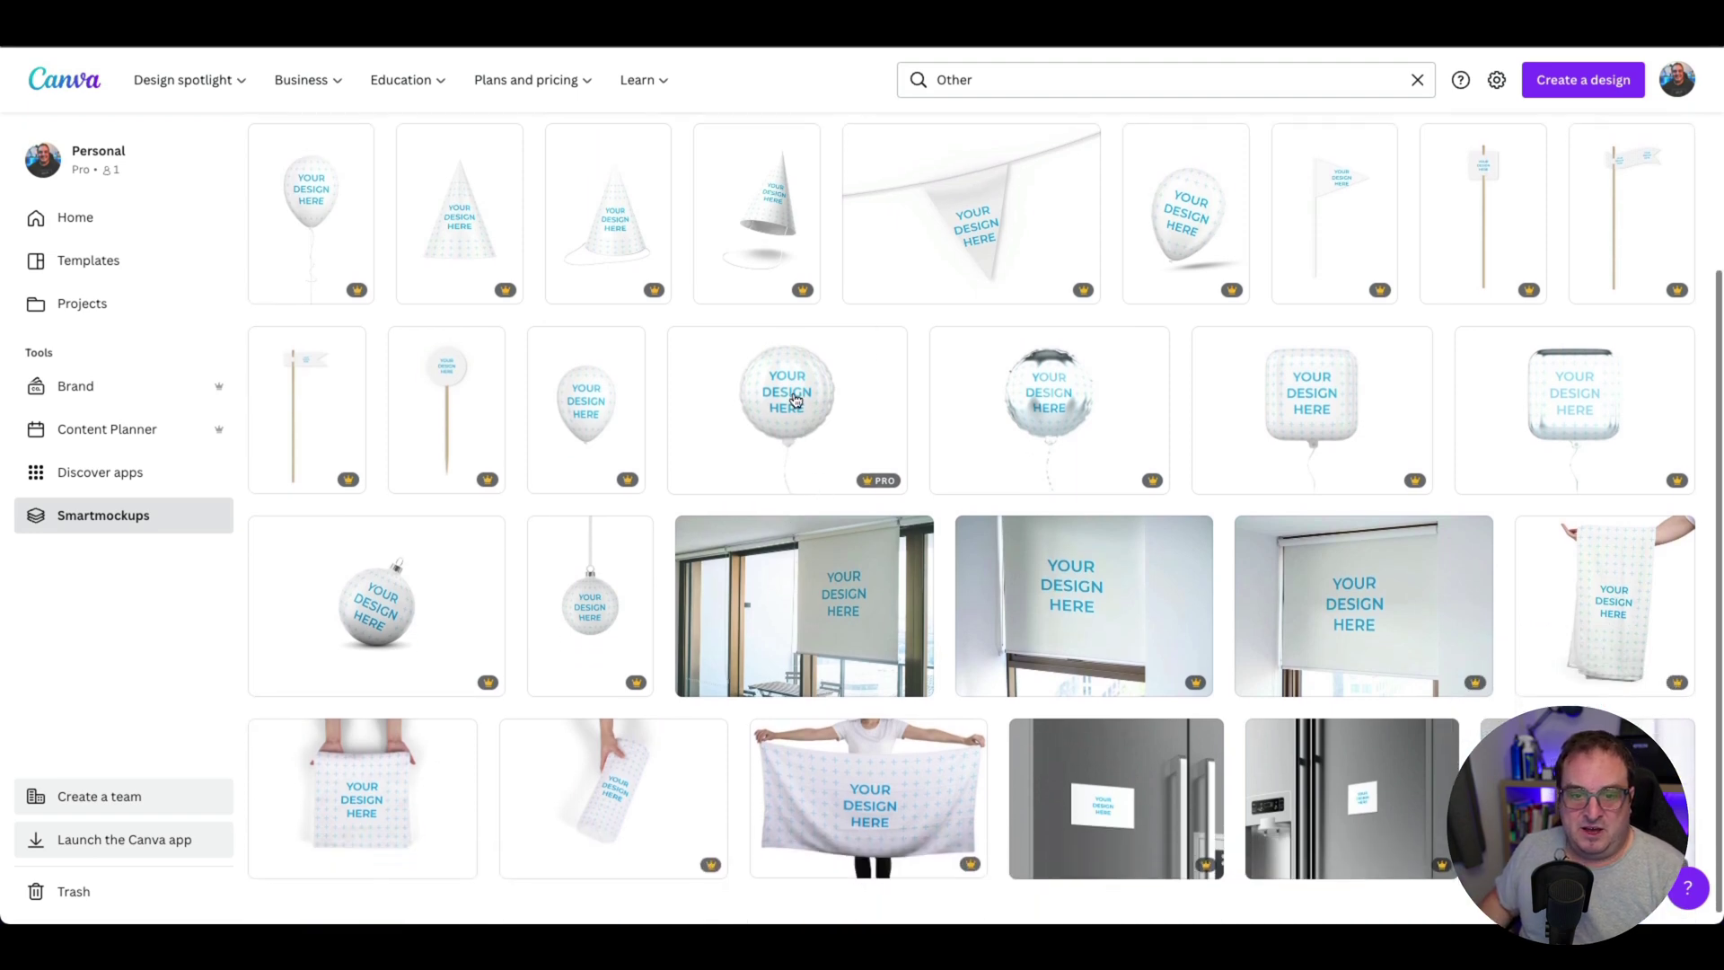
pyautogui.click(793, 397)
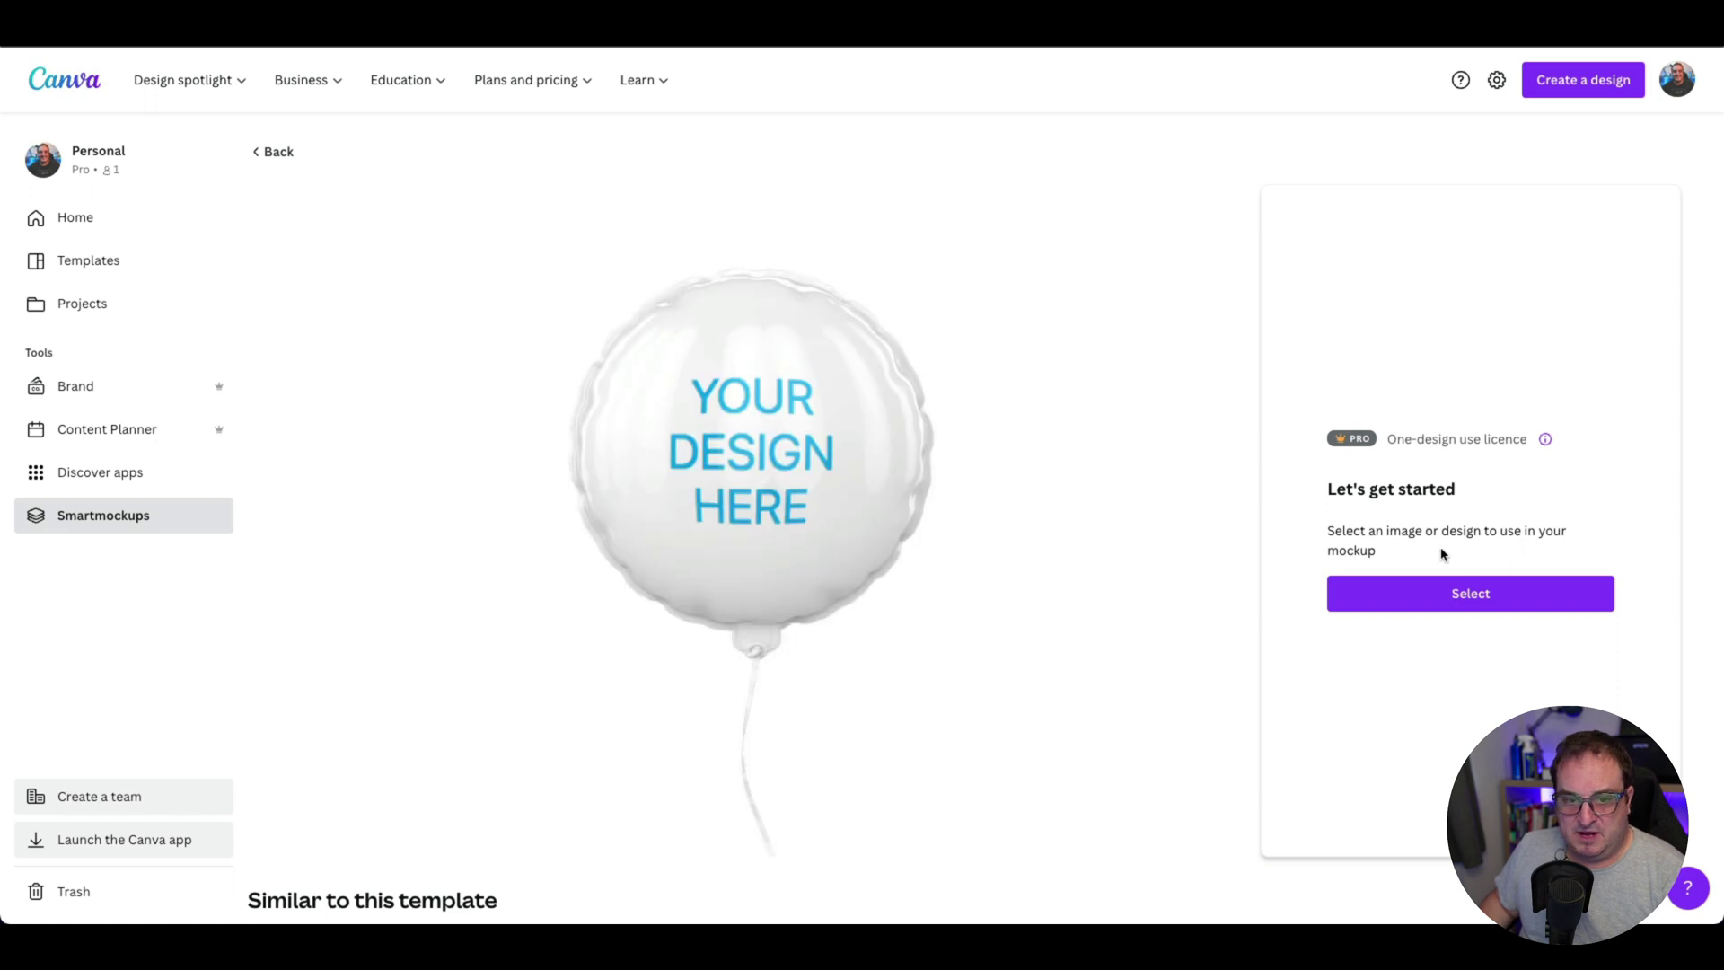
# Try to insert the "You Are Awesome! Don't Change" page from 10 designs into the balloon mockup.
pyautogui.click(1465, 594)
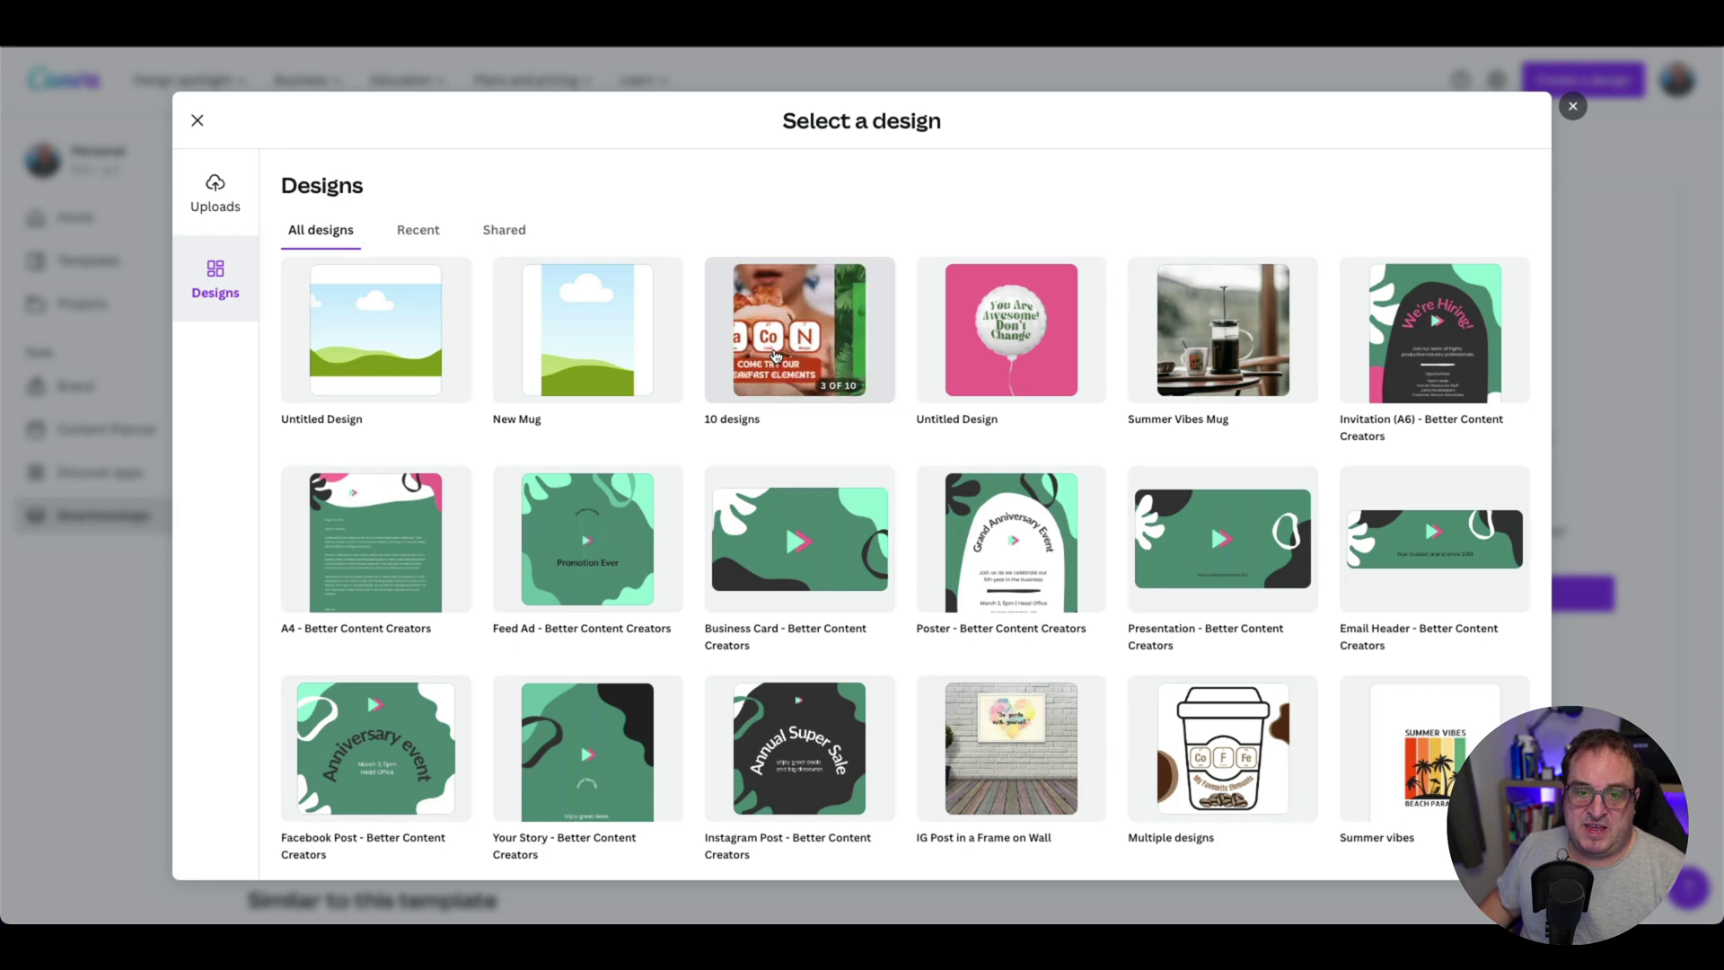
pyautogui.click(775, 356)
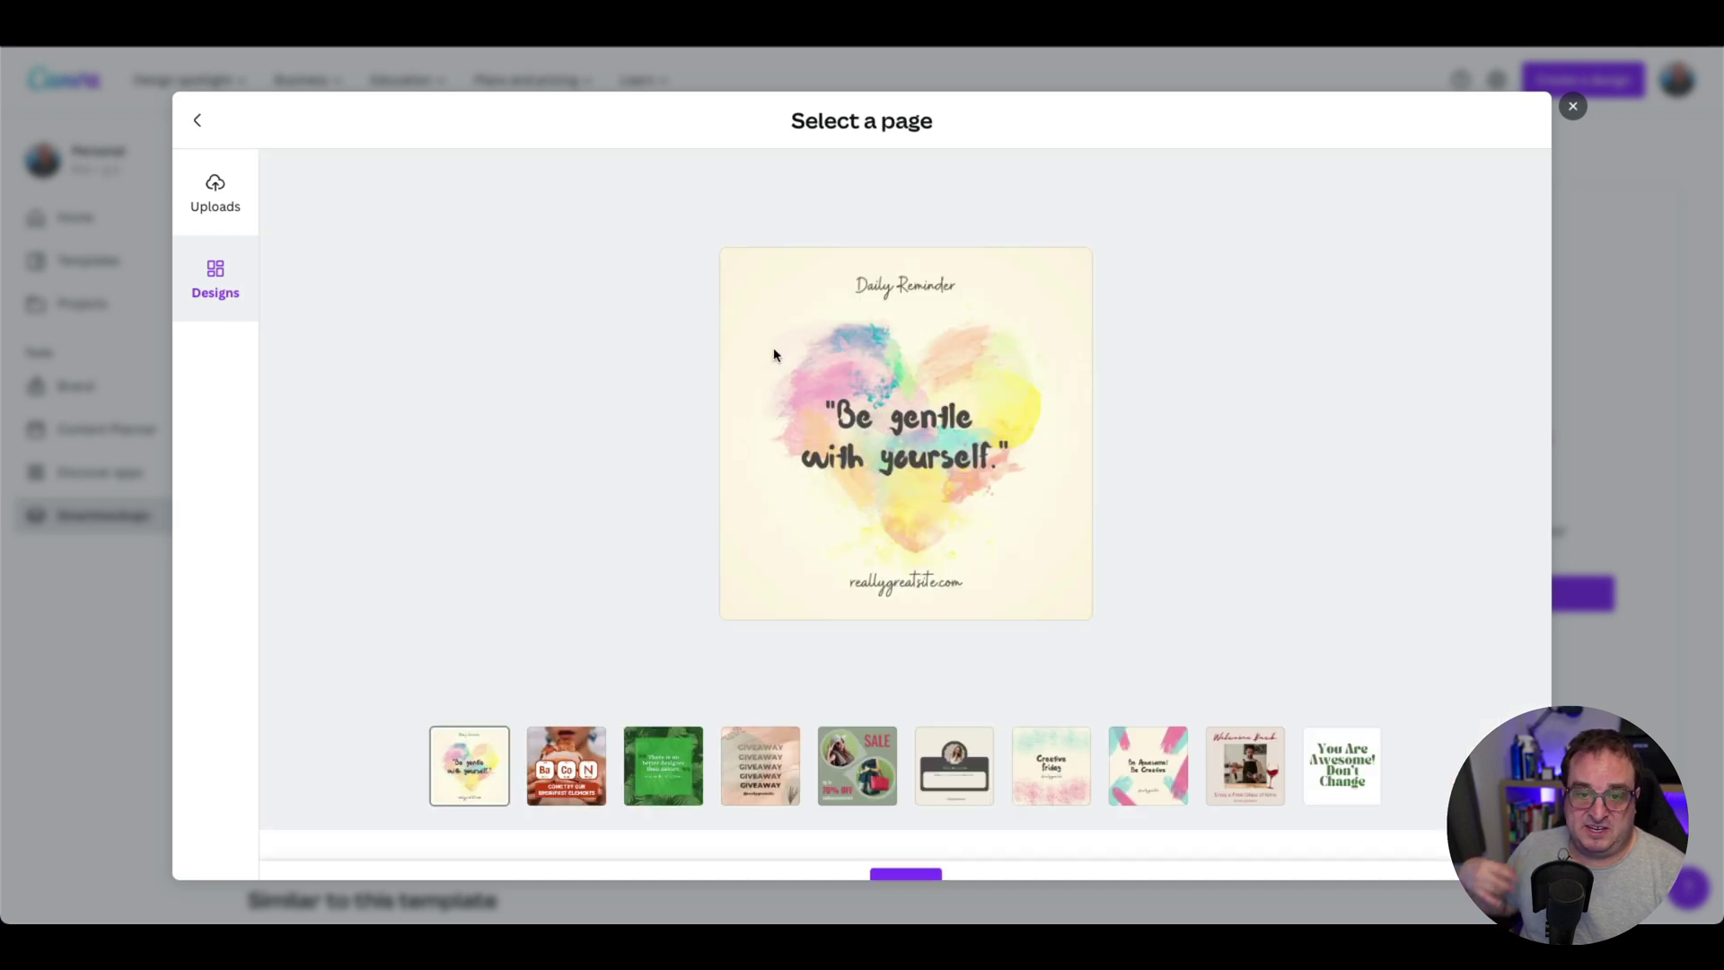
pyautogui.click(1320, 748)
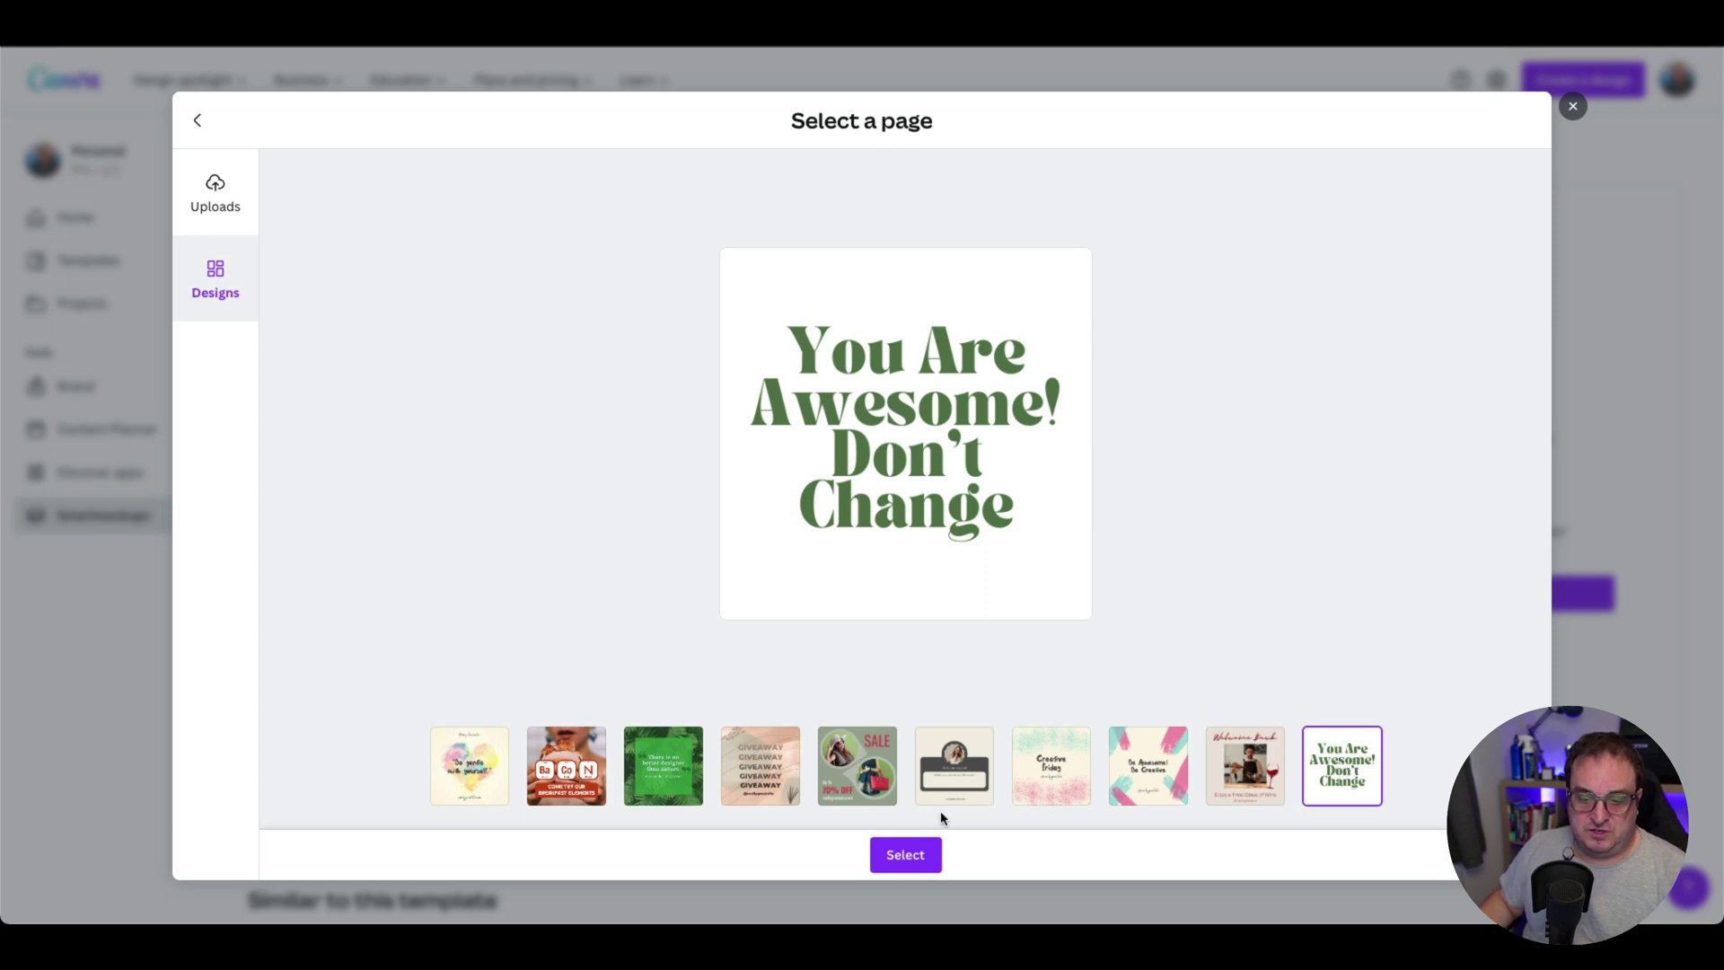
pyautogui.click(902, 855)
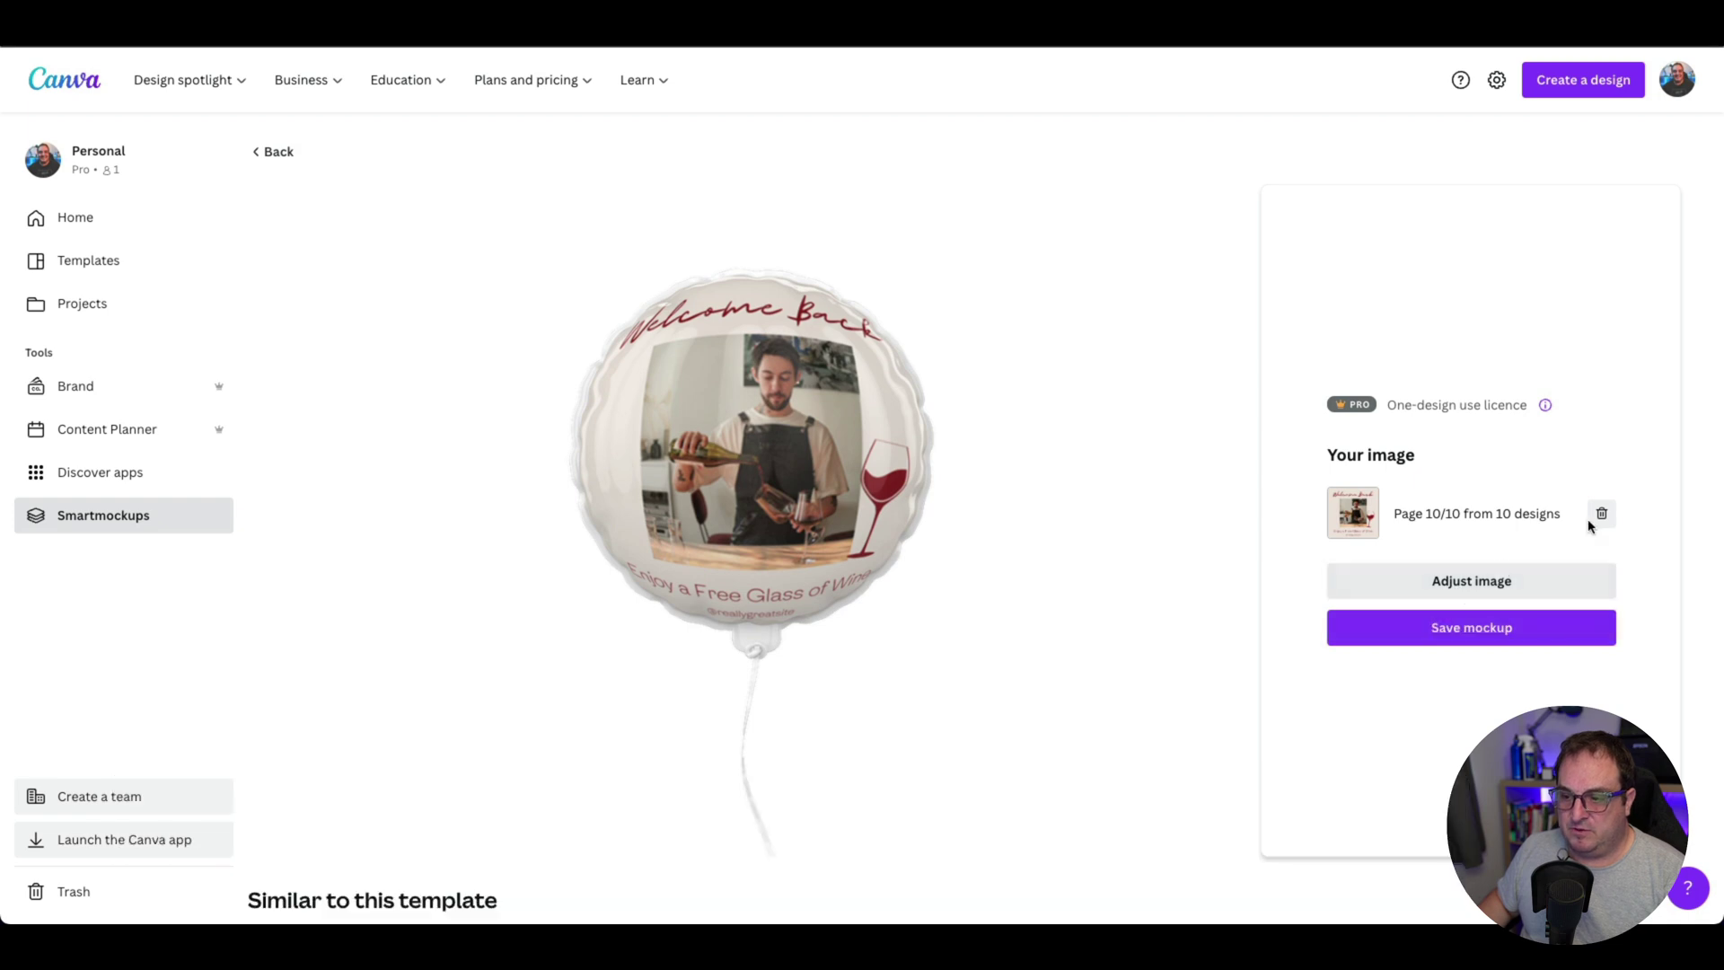
# Remove the balloon's current image and reinsert the "You Are Awesome! Don't Change" page from 10 designs.
pyautogui.click(1599, 515)
pyautogui.click(1466, 594)
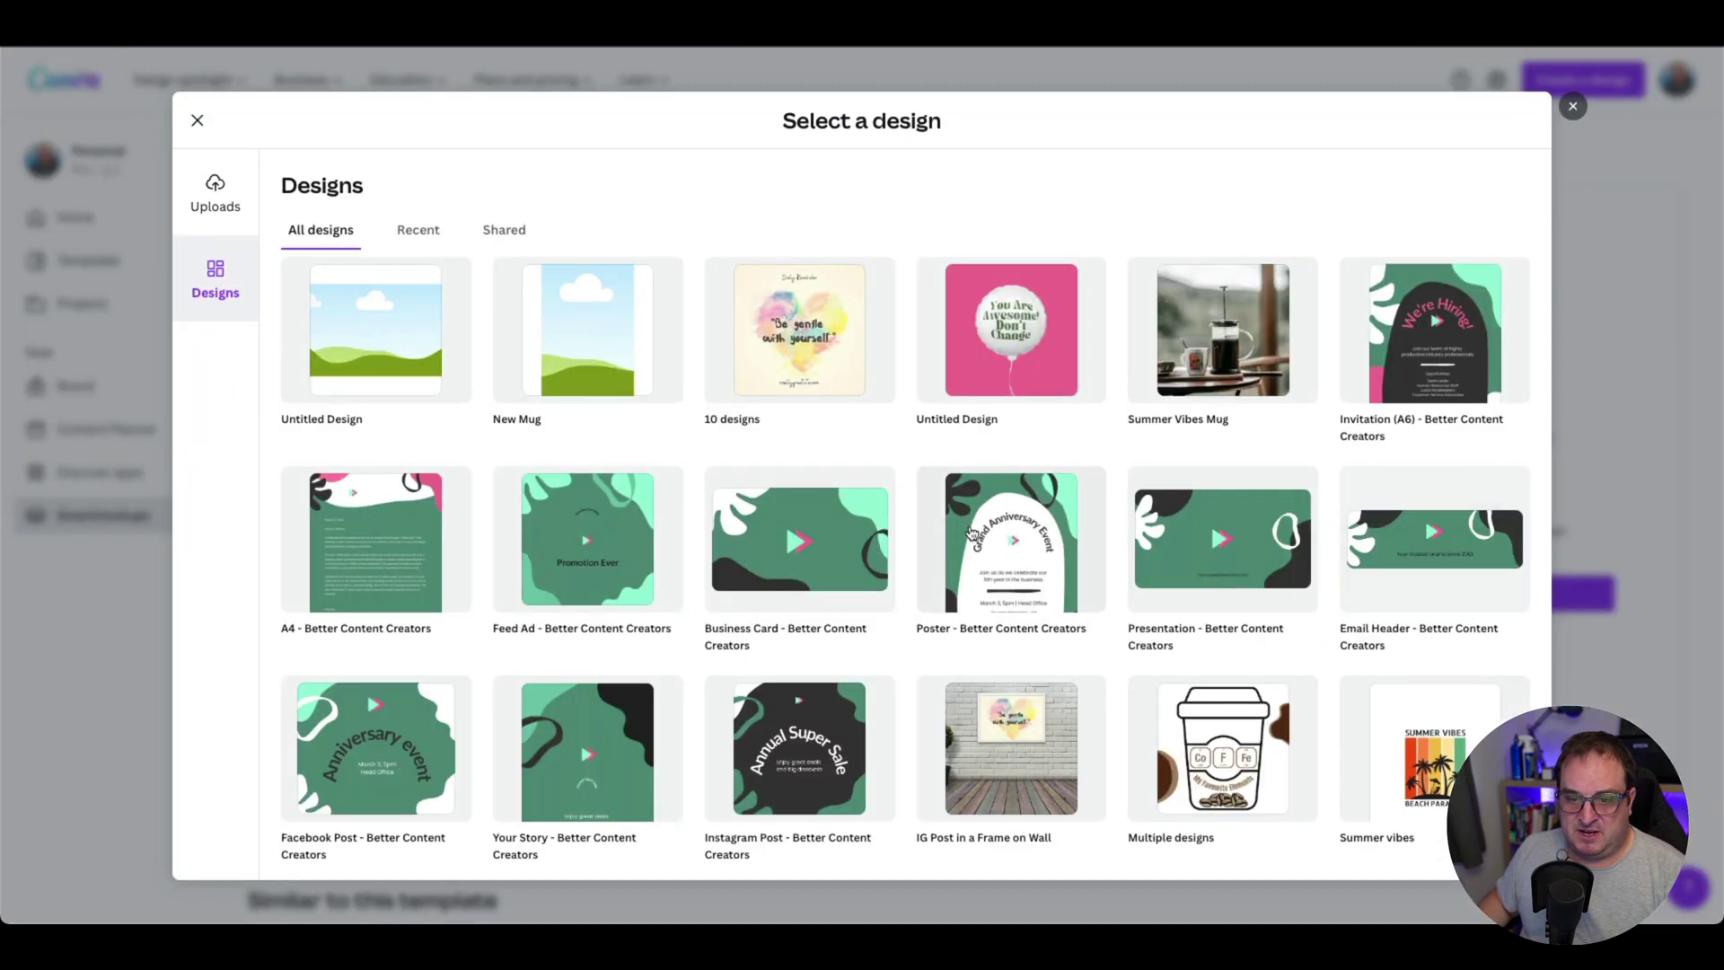
pyautogui.click(738, 316)
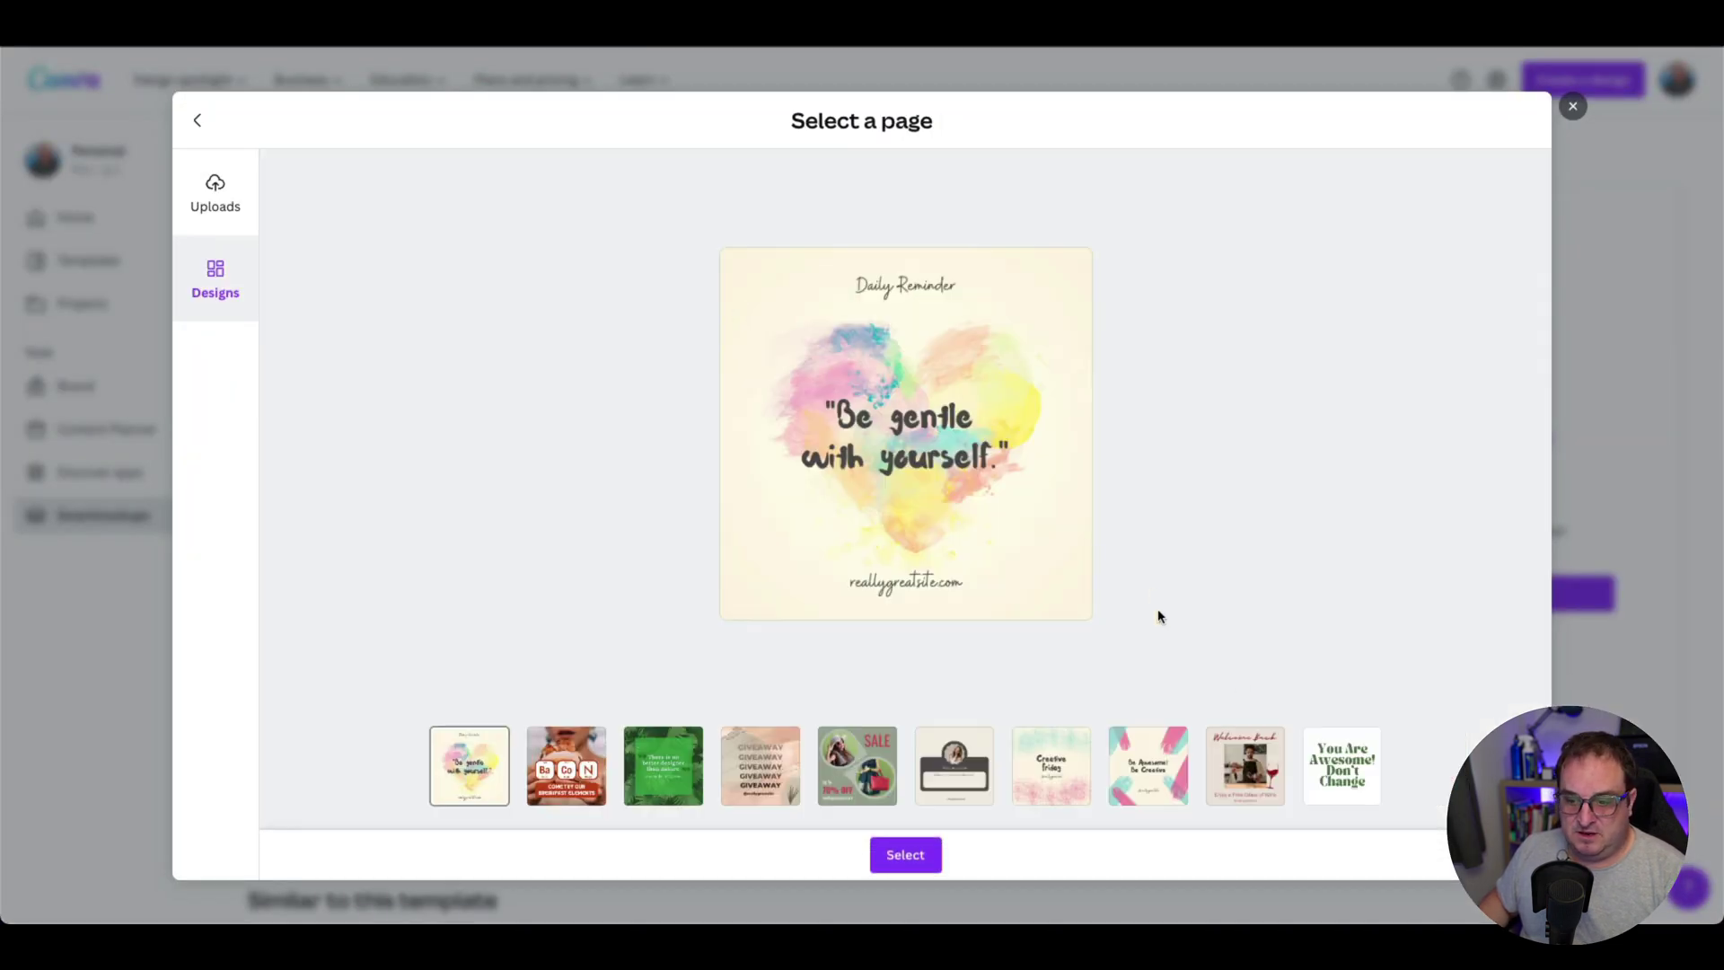
pyautogui.click(1339, 770)
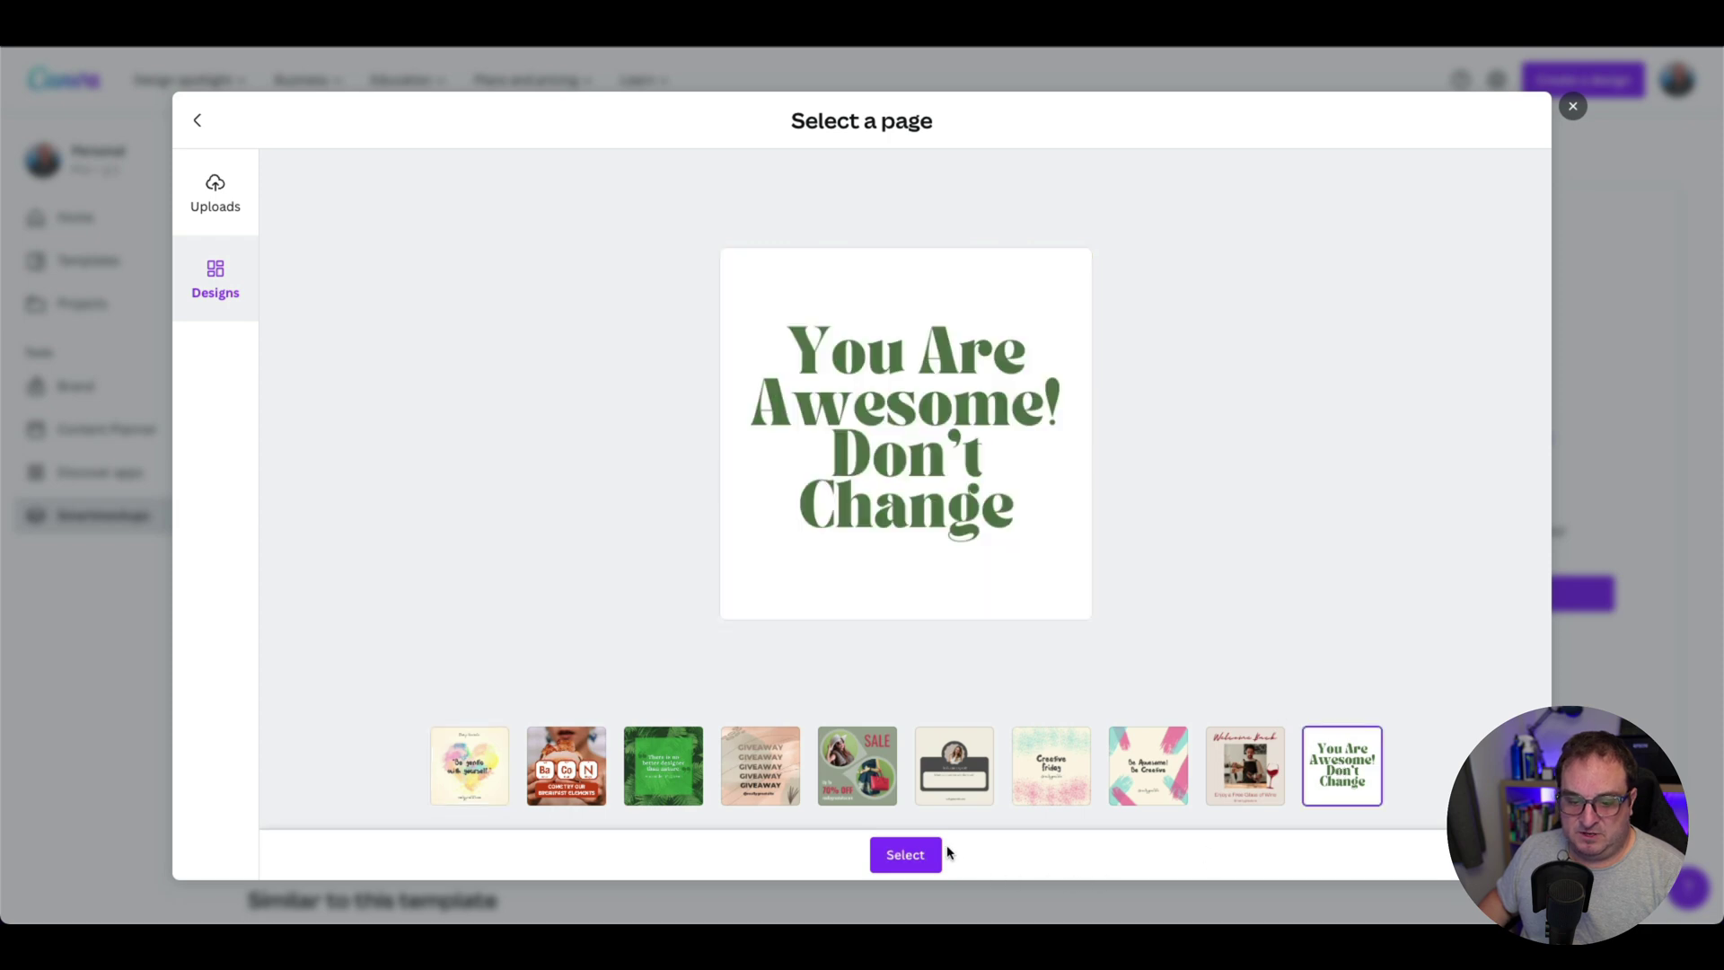
pyautogui.click(899, 864)
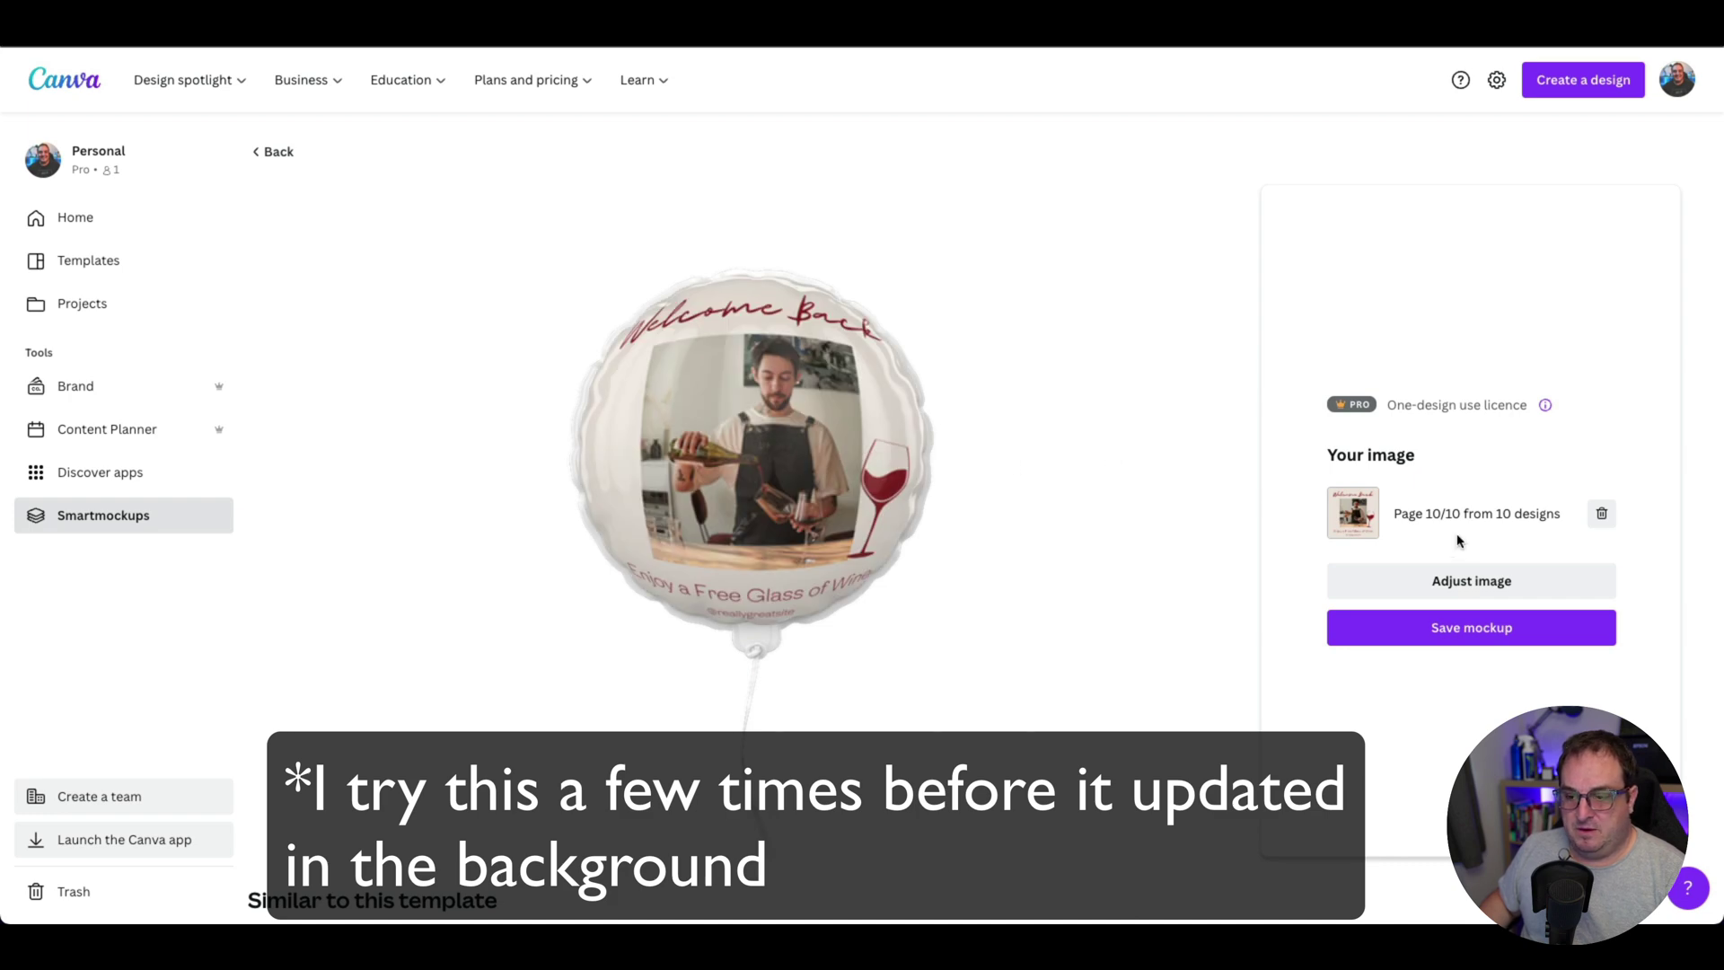
# Shrink the "You Are Awesome! Don't Change" design to about 79% on the balloon and save the adjustments.
pyautogui.click(1443, 580)
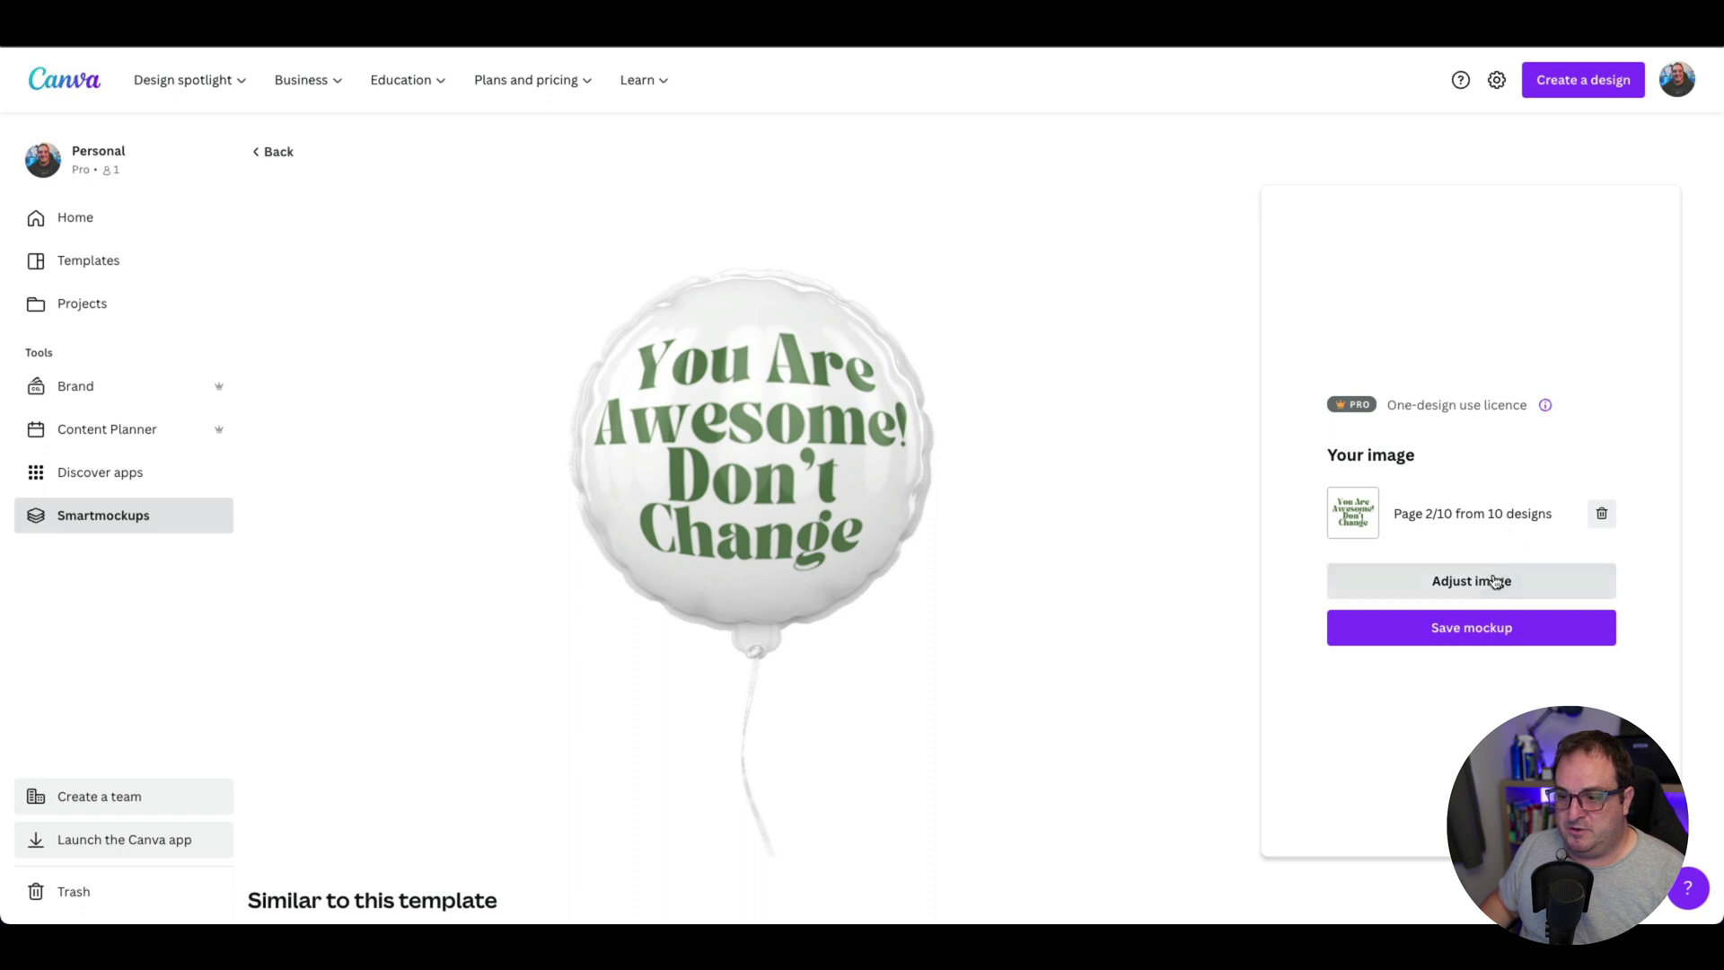
pyautogui.click(1495, 582)
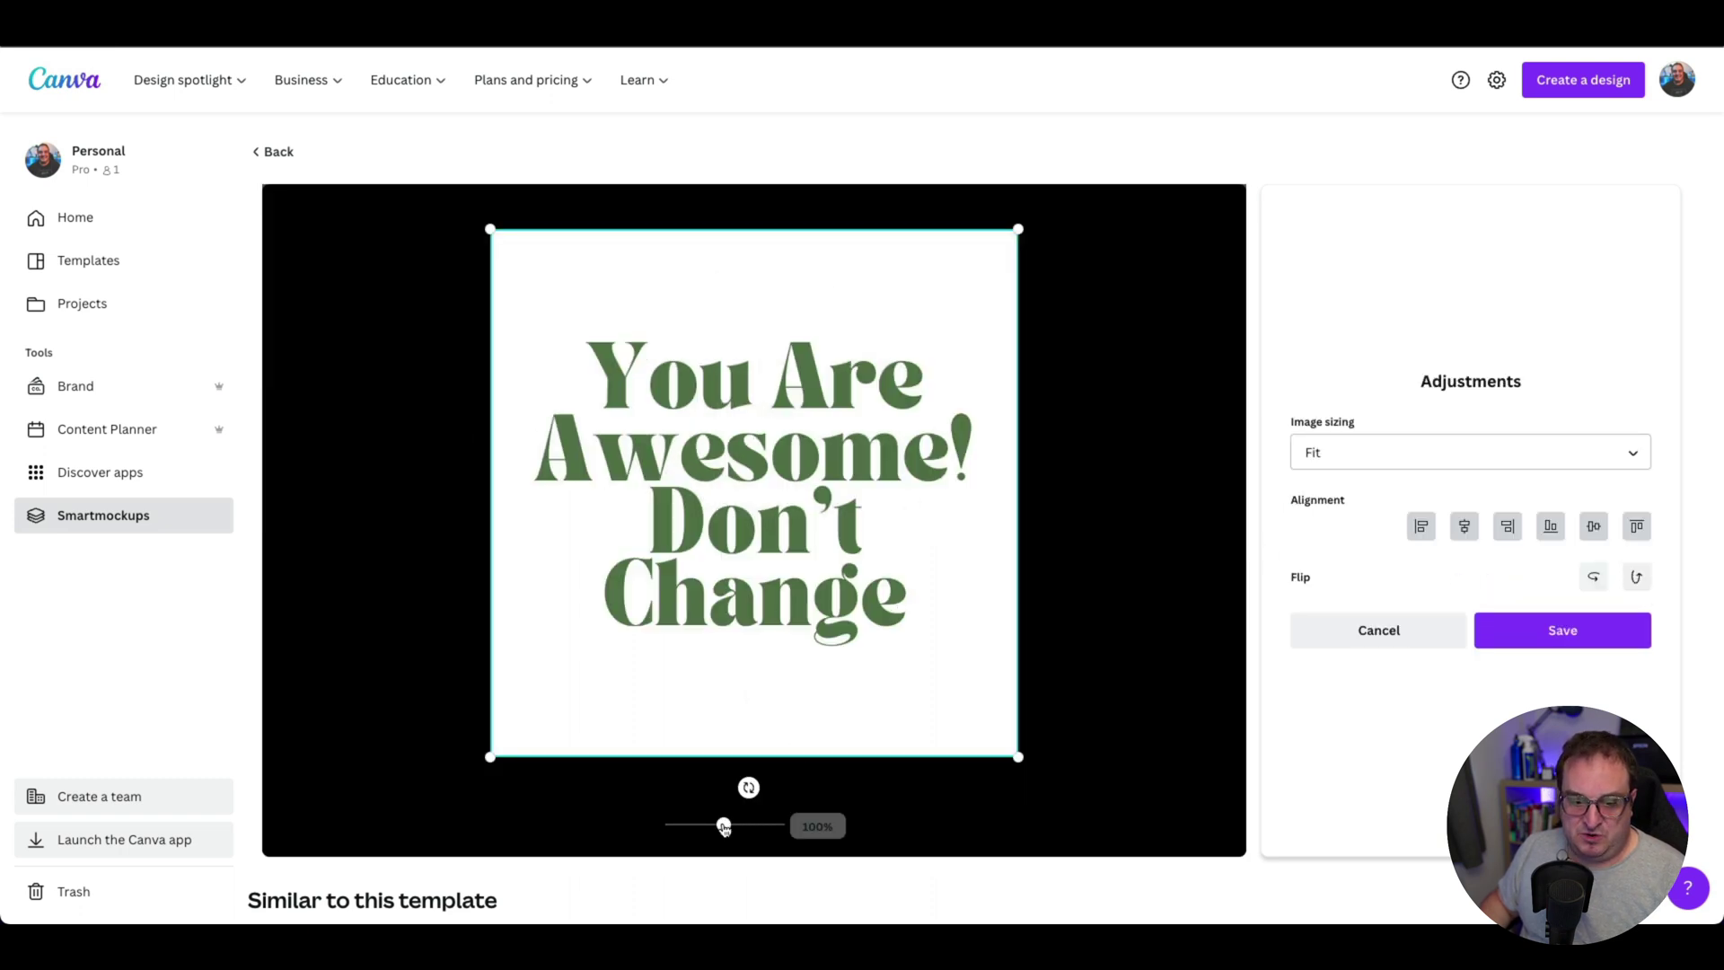
pyautogui.moveTo(723, 826); pyautogui.dragTo(708, 827)
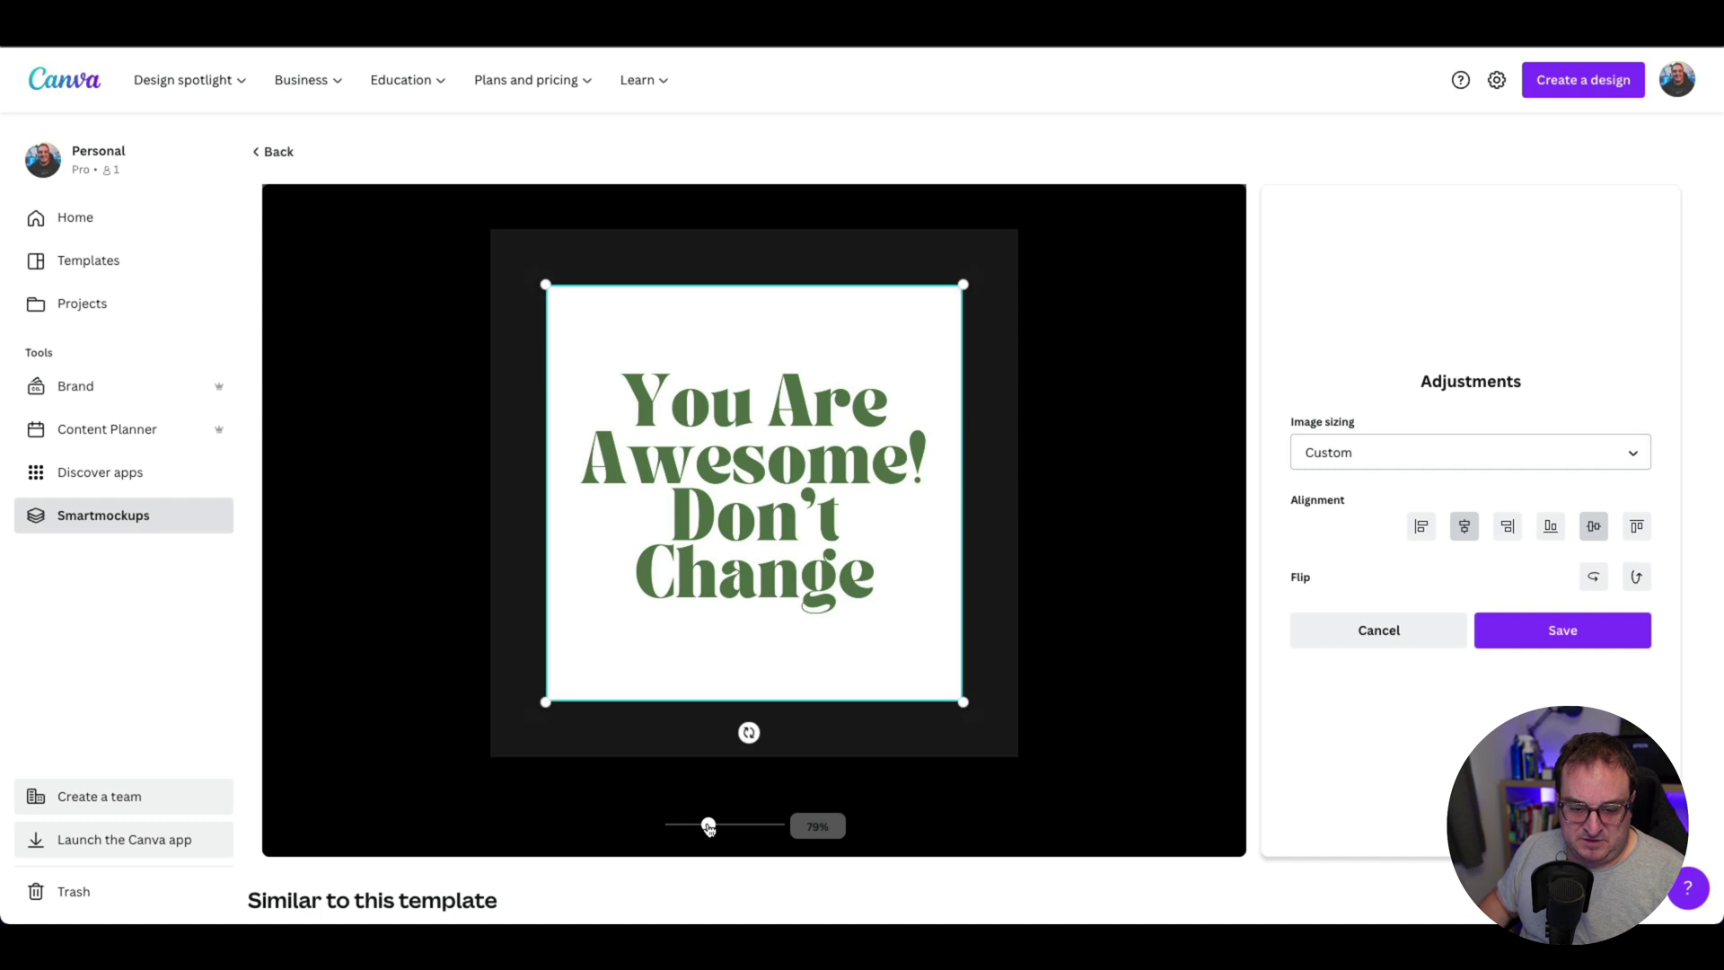
pyautogui.click(1562, 631)
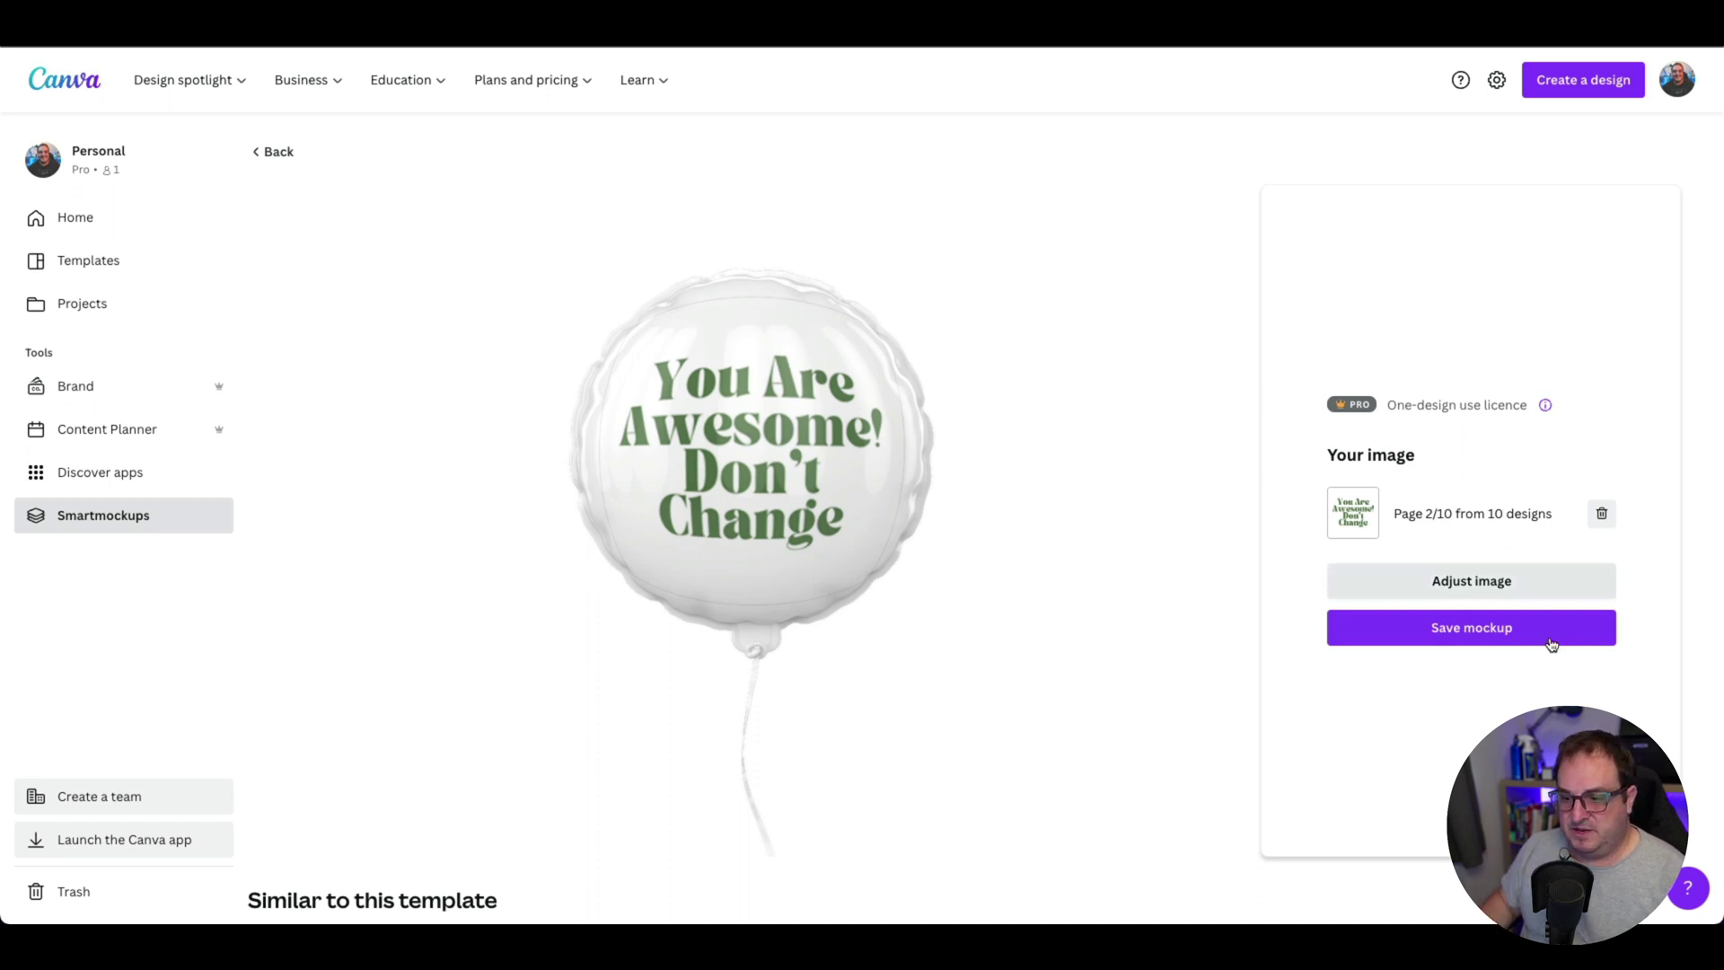
# Save the balloon mockup and use it in a new Instagram Post design.
pyautogui.click(1465, 634)
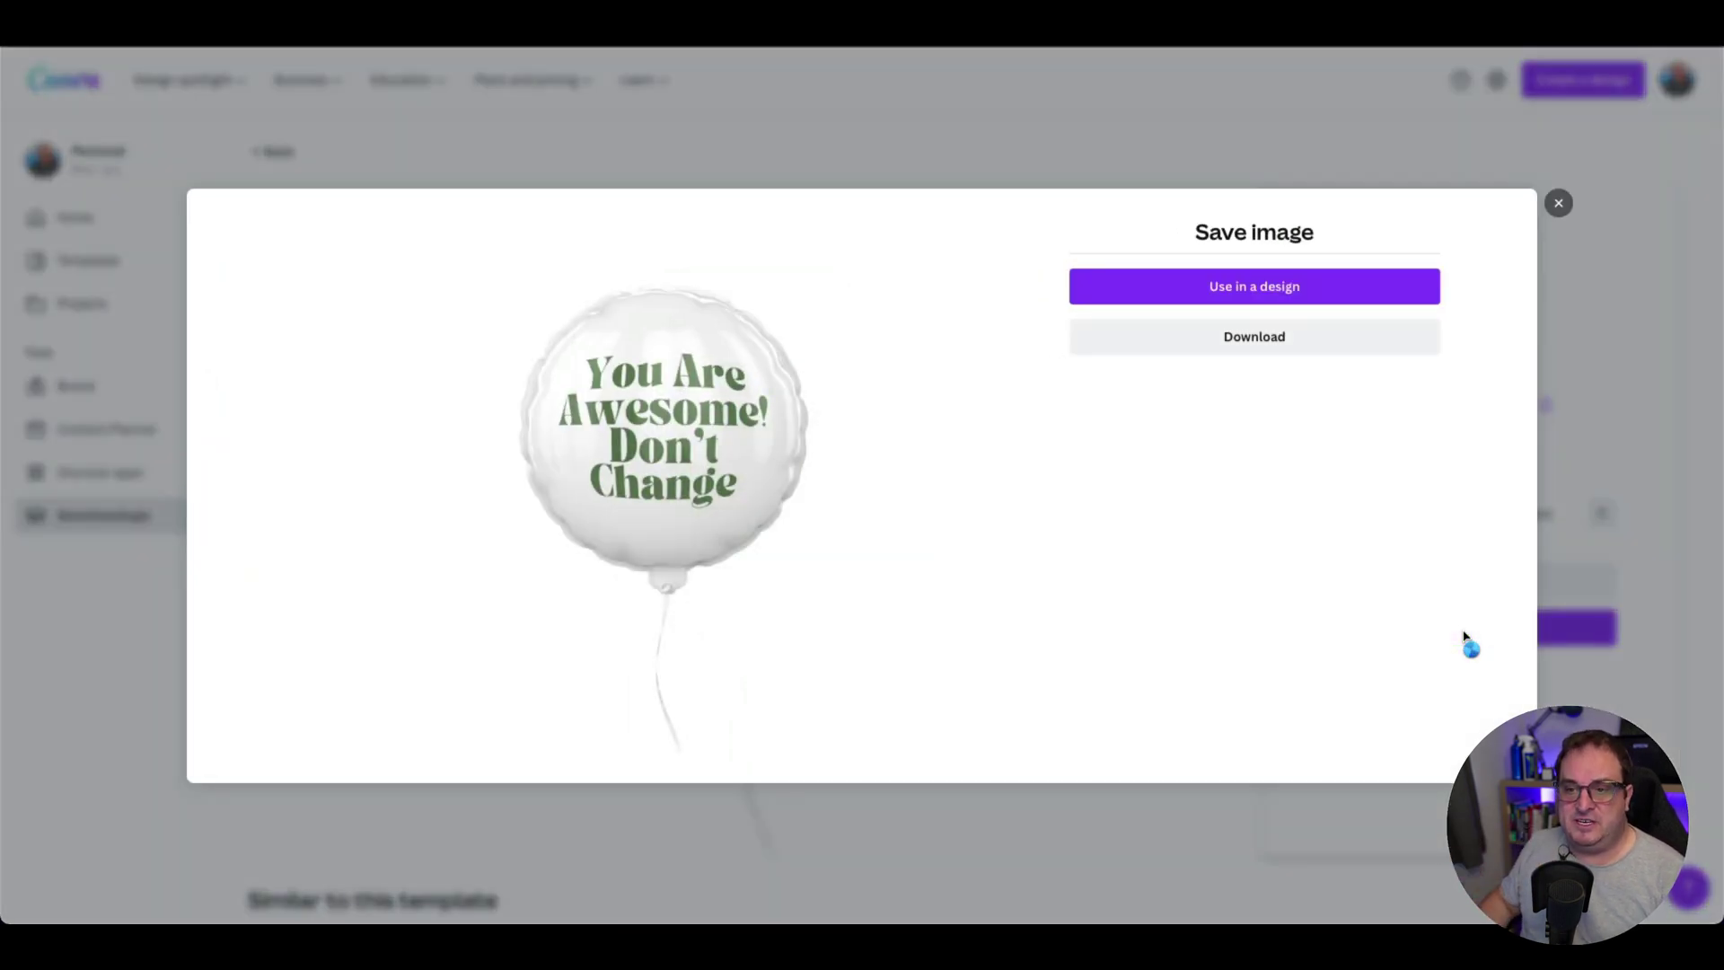
pyautogui.click(1247, 298)
pyautogui.click(1221, 589)
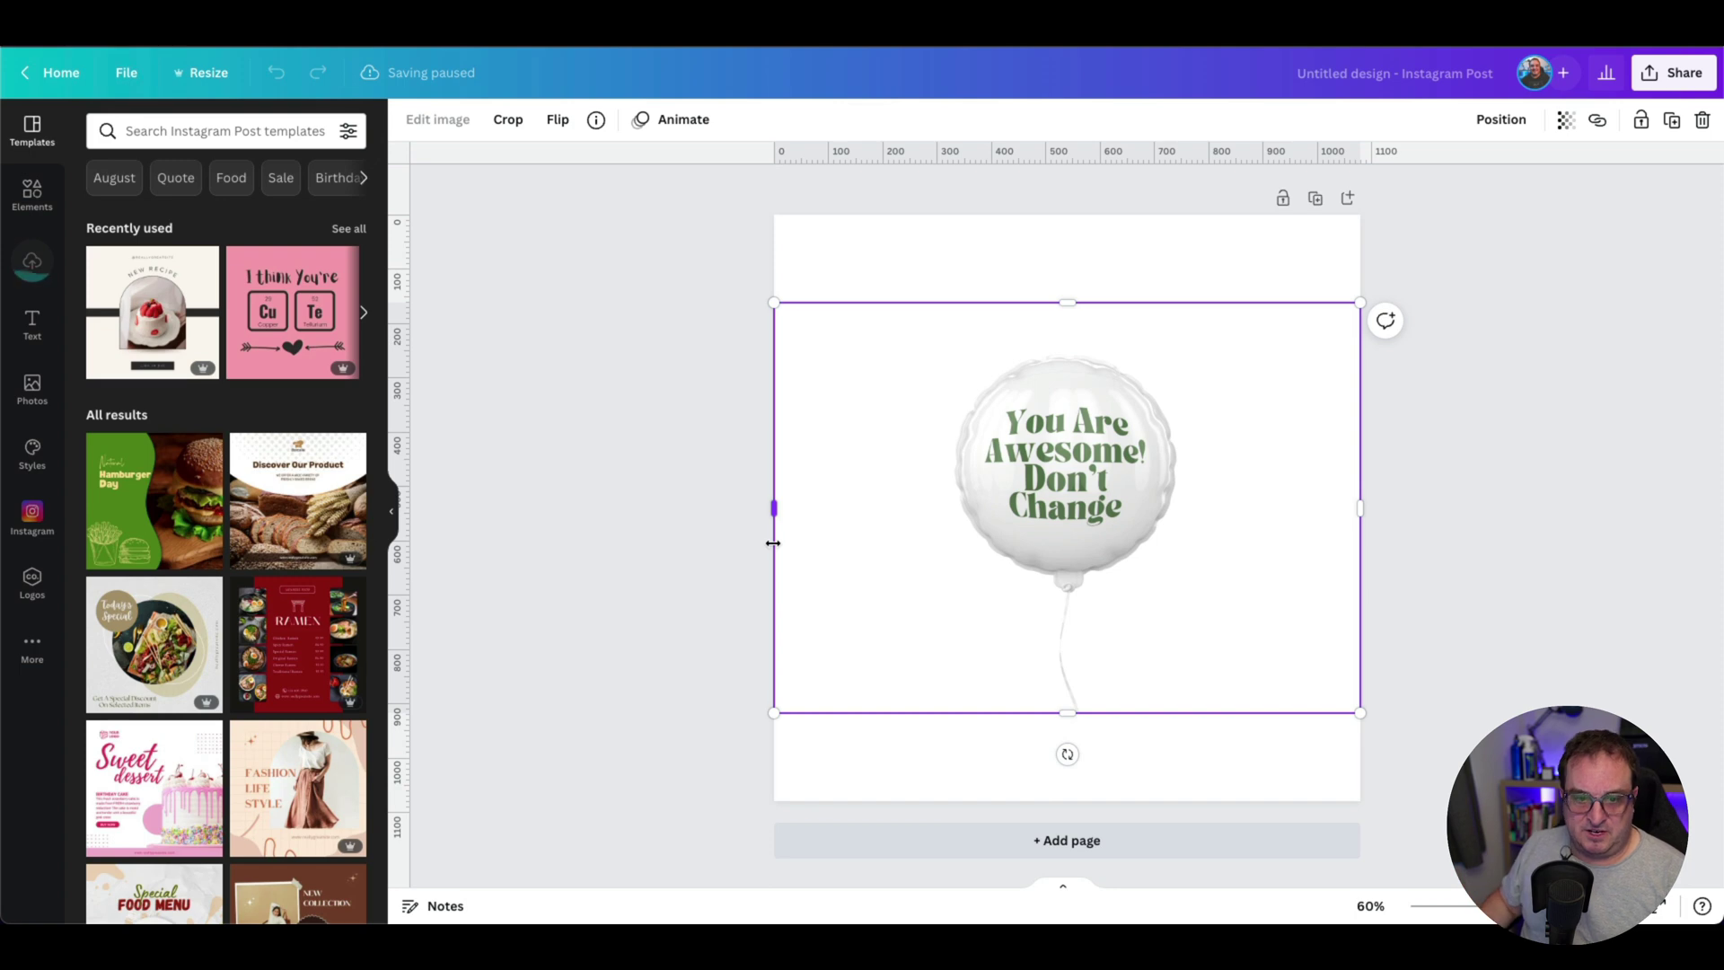
# Search photos for "party" and set the multicolored confetti photo as the page background behind the balloon.
pyautogui.click(32, 391)
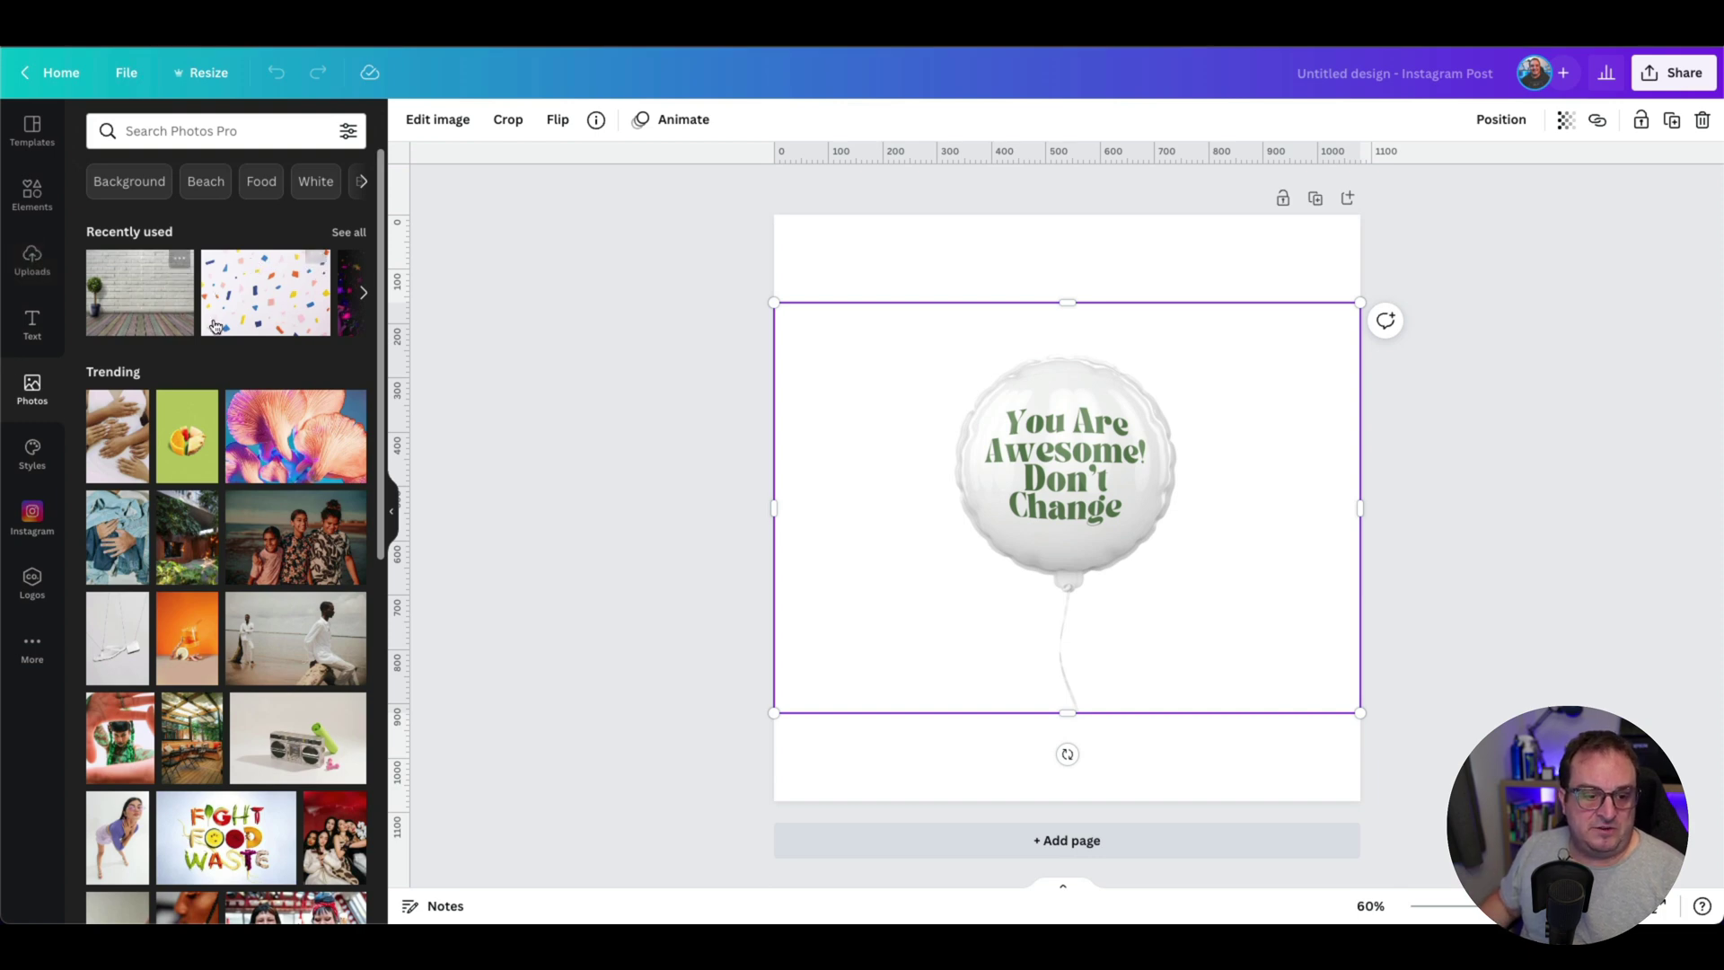
pyautogui.click(195, 131)
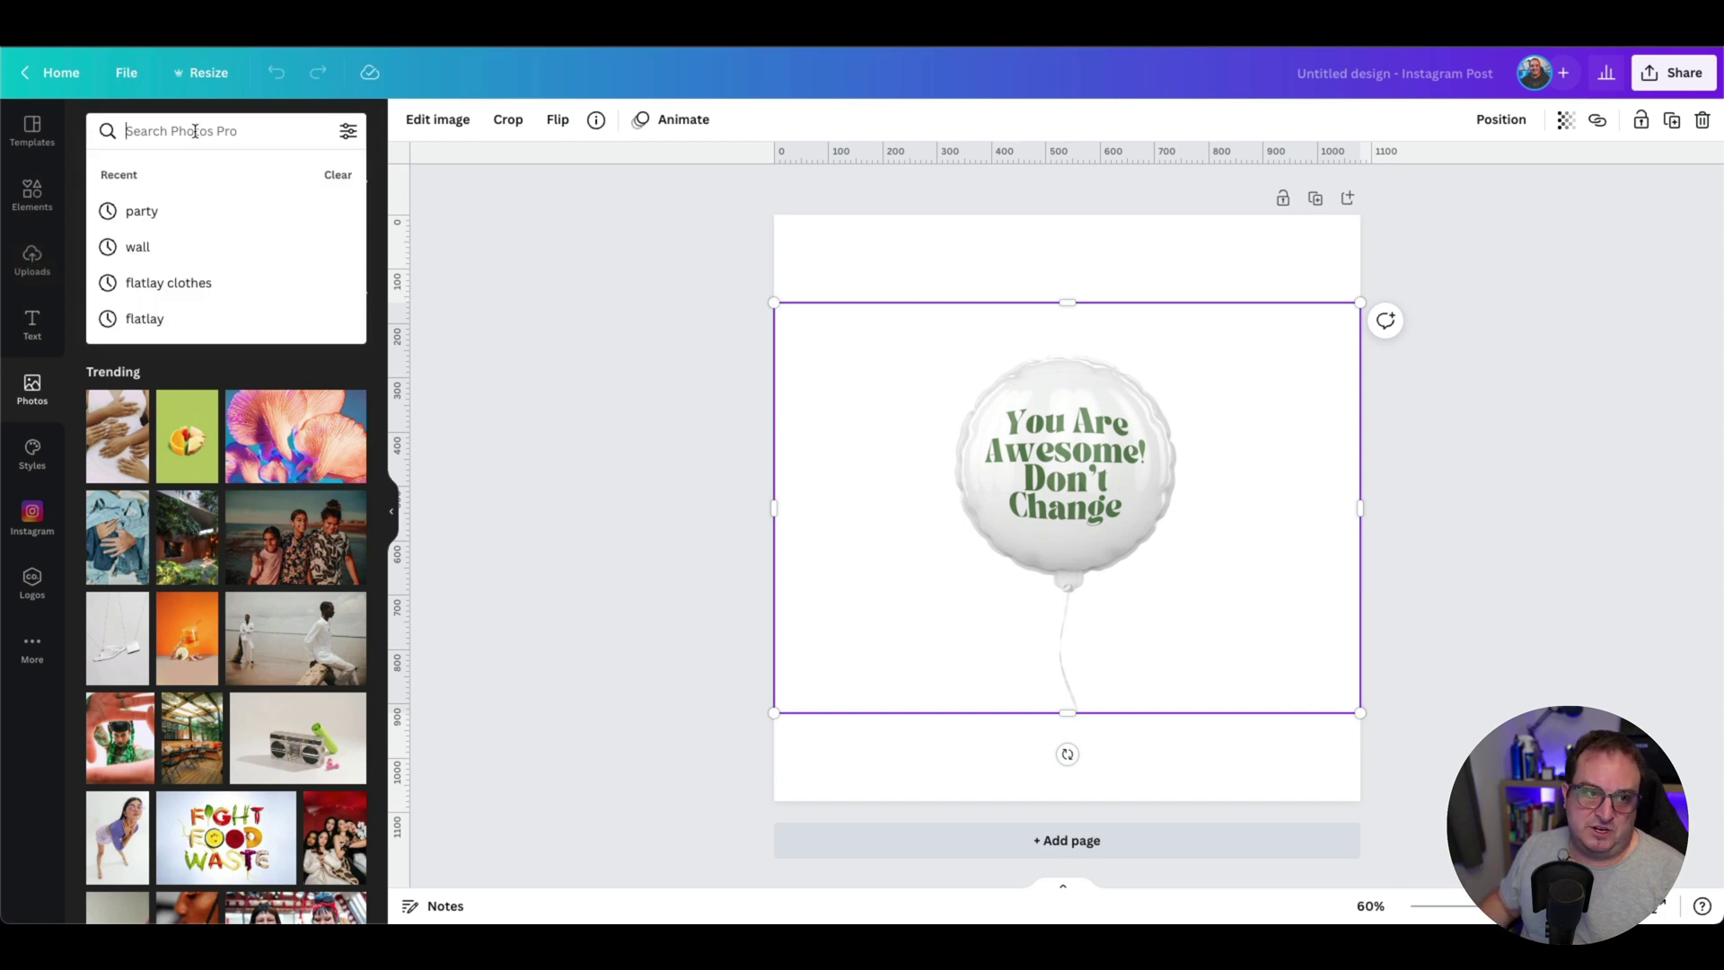
pyautogui.click(148, 214)
pyautogui.click(273, 461)
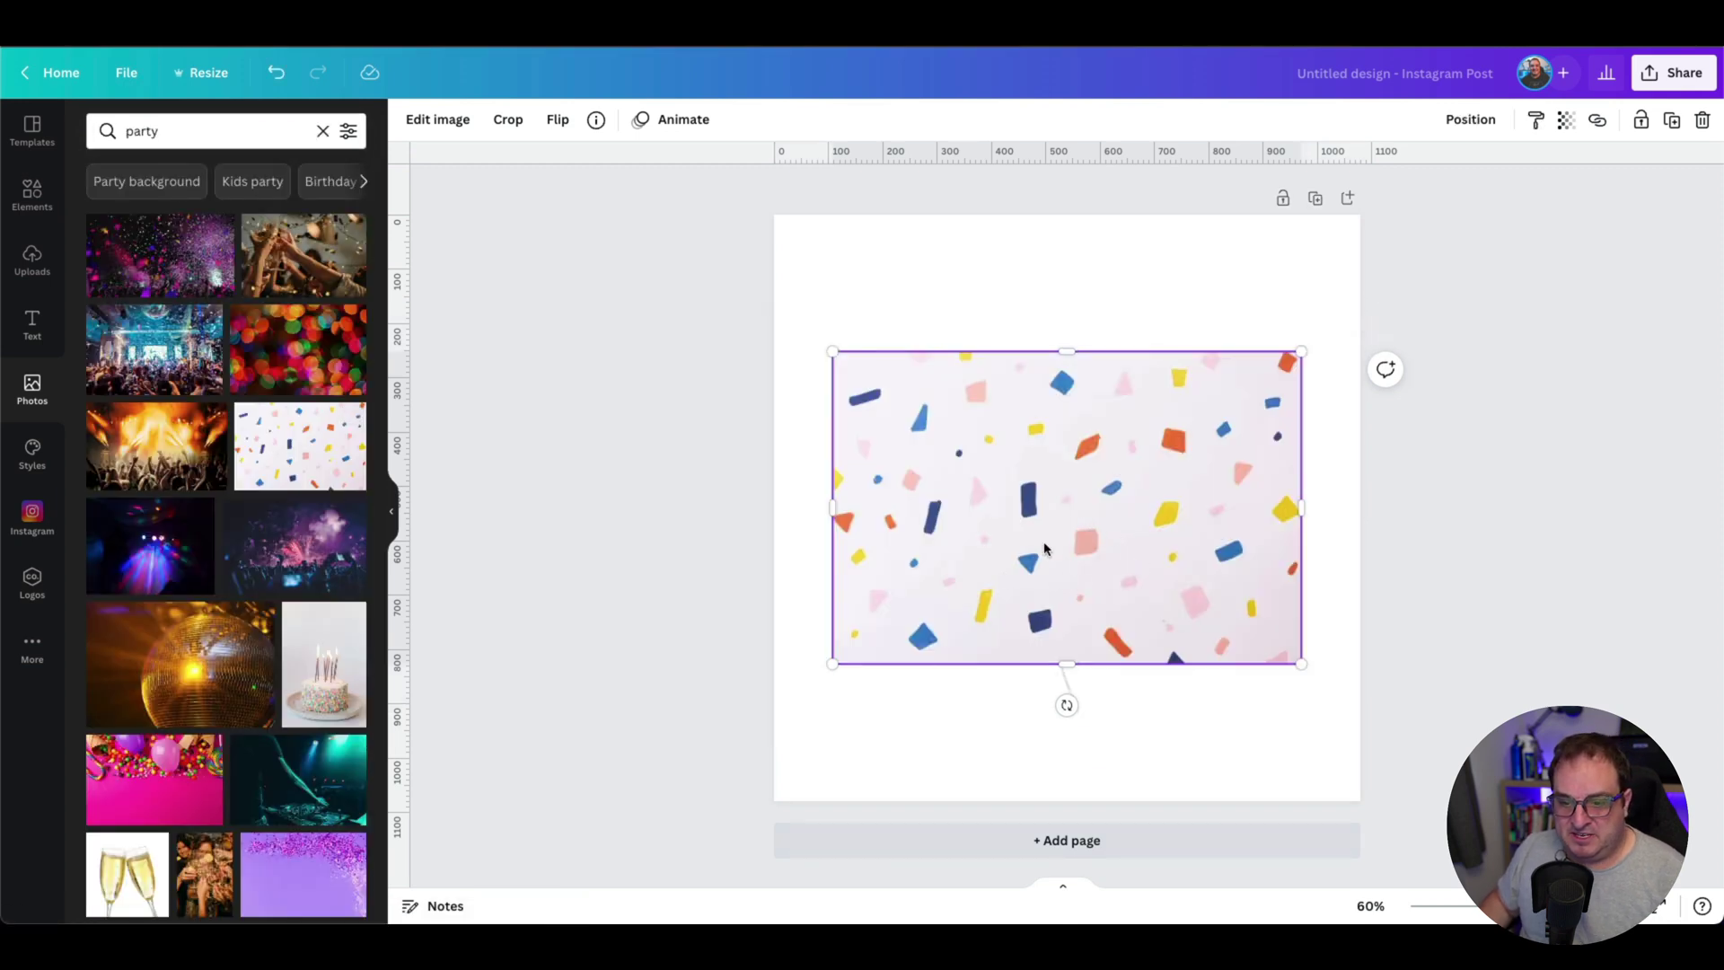
pyautogui.rightClick(992, 564)
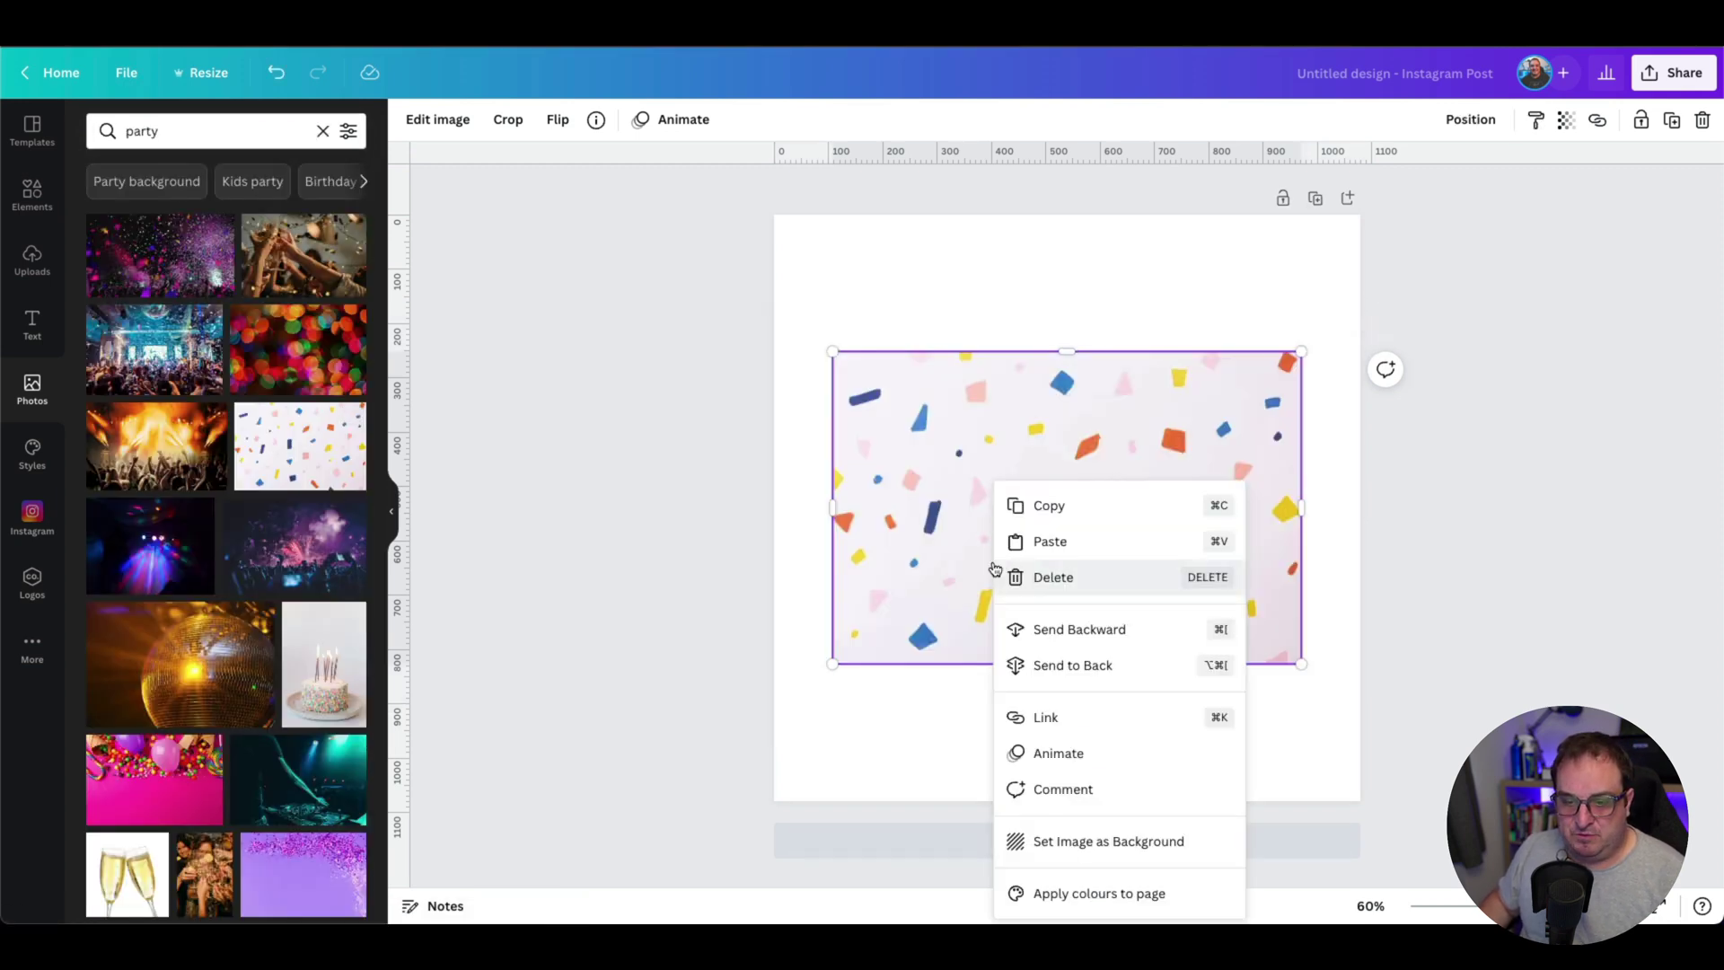
pyautogui.click(1092, 839)
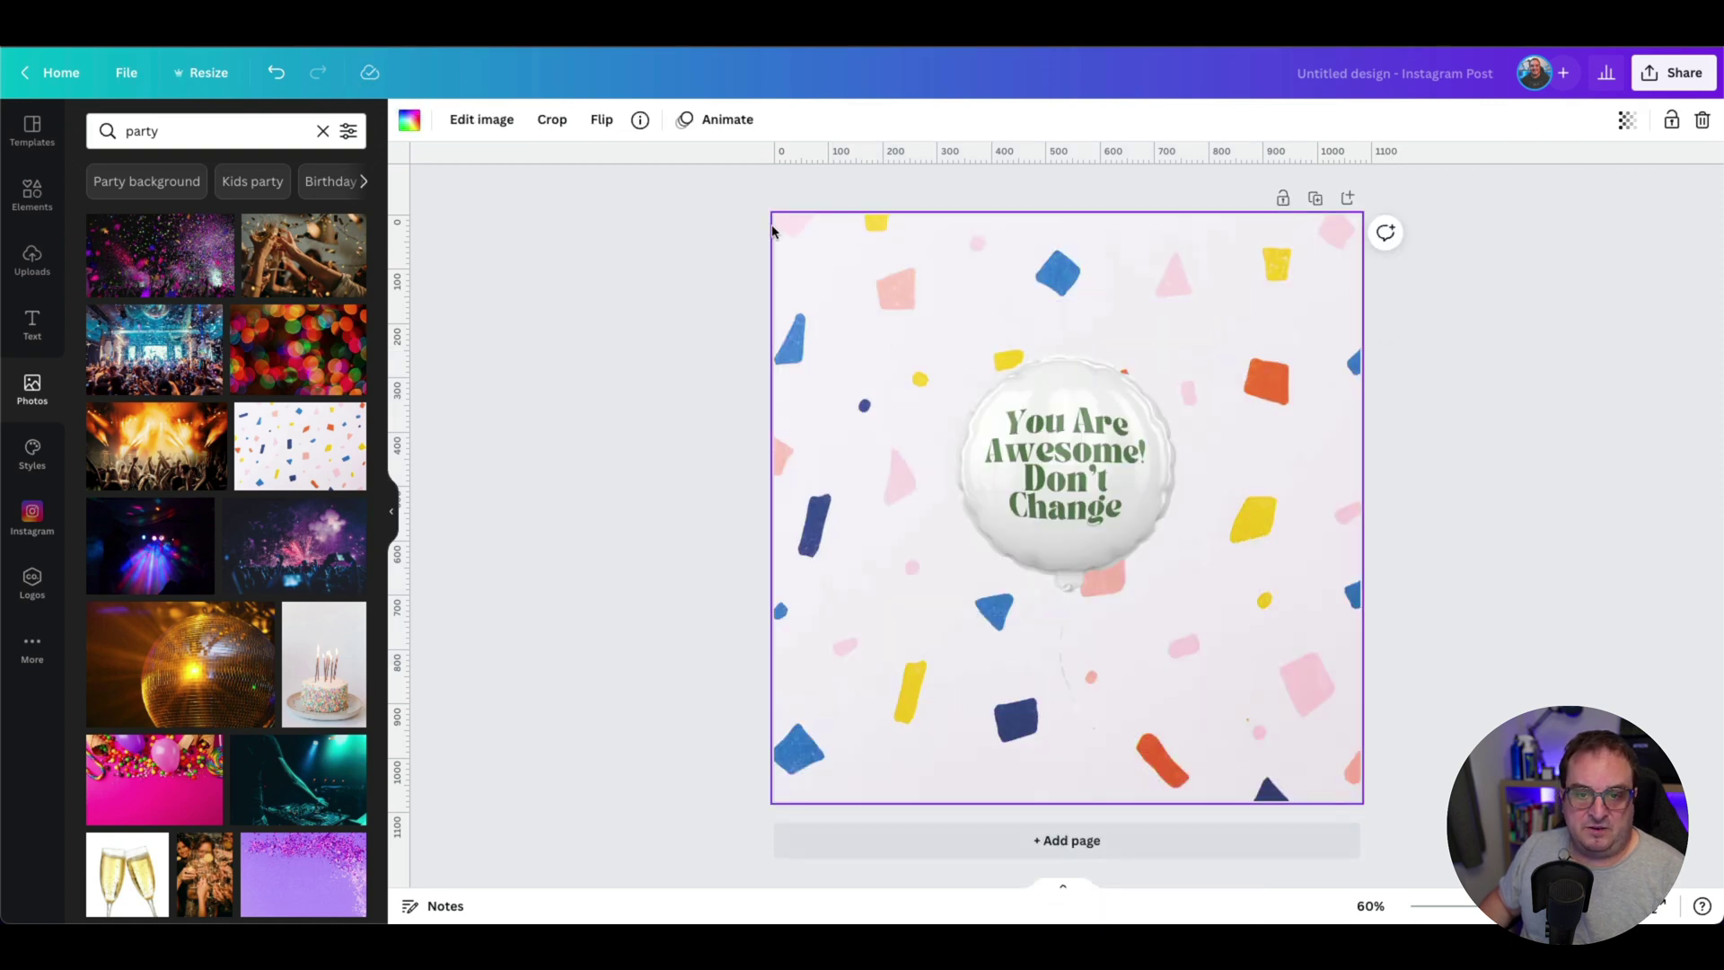
# Replace the confetti background with a solid pink color and select the balloon image.
pyautogui.click(411, 122)
pyautogui.click(147, 357)
pyautogui.click(853, 308)
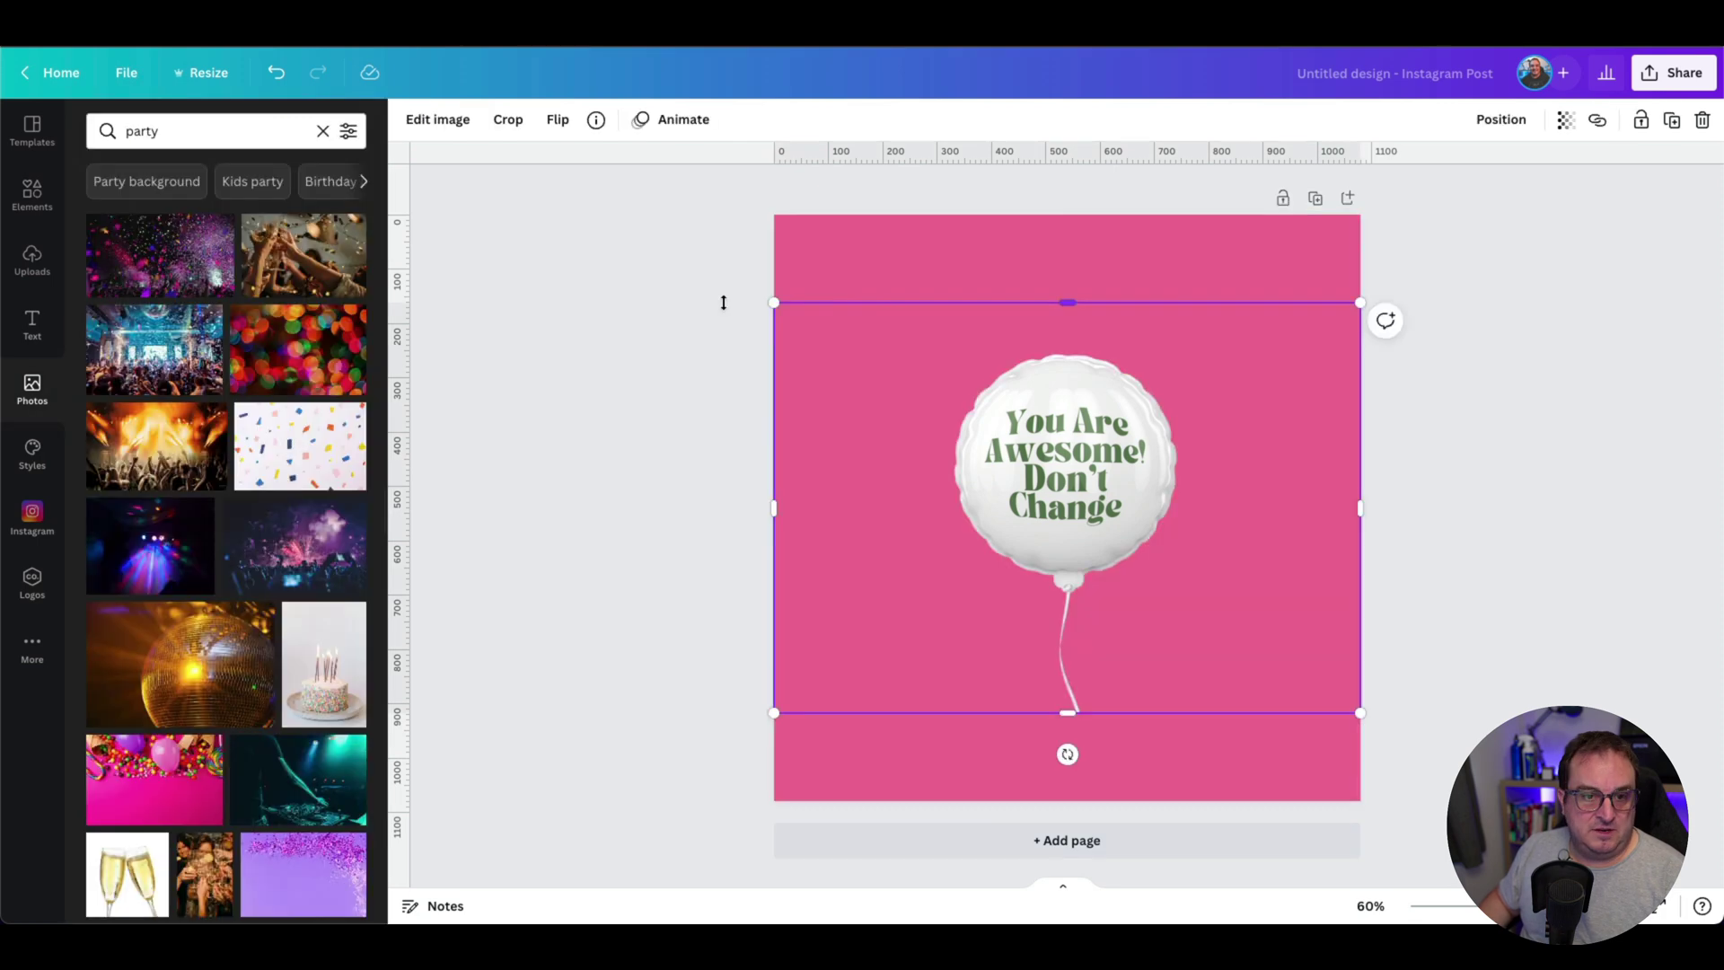
# Add the multicolored confetti photo to the pink page as a separate image.
pyautogui.click(355, 445)
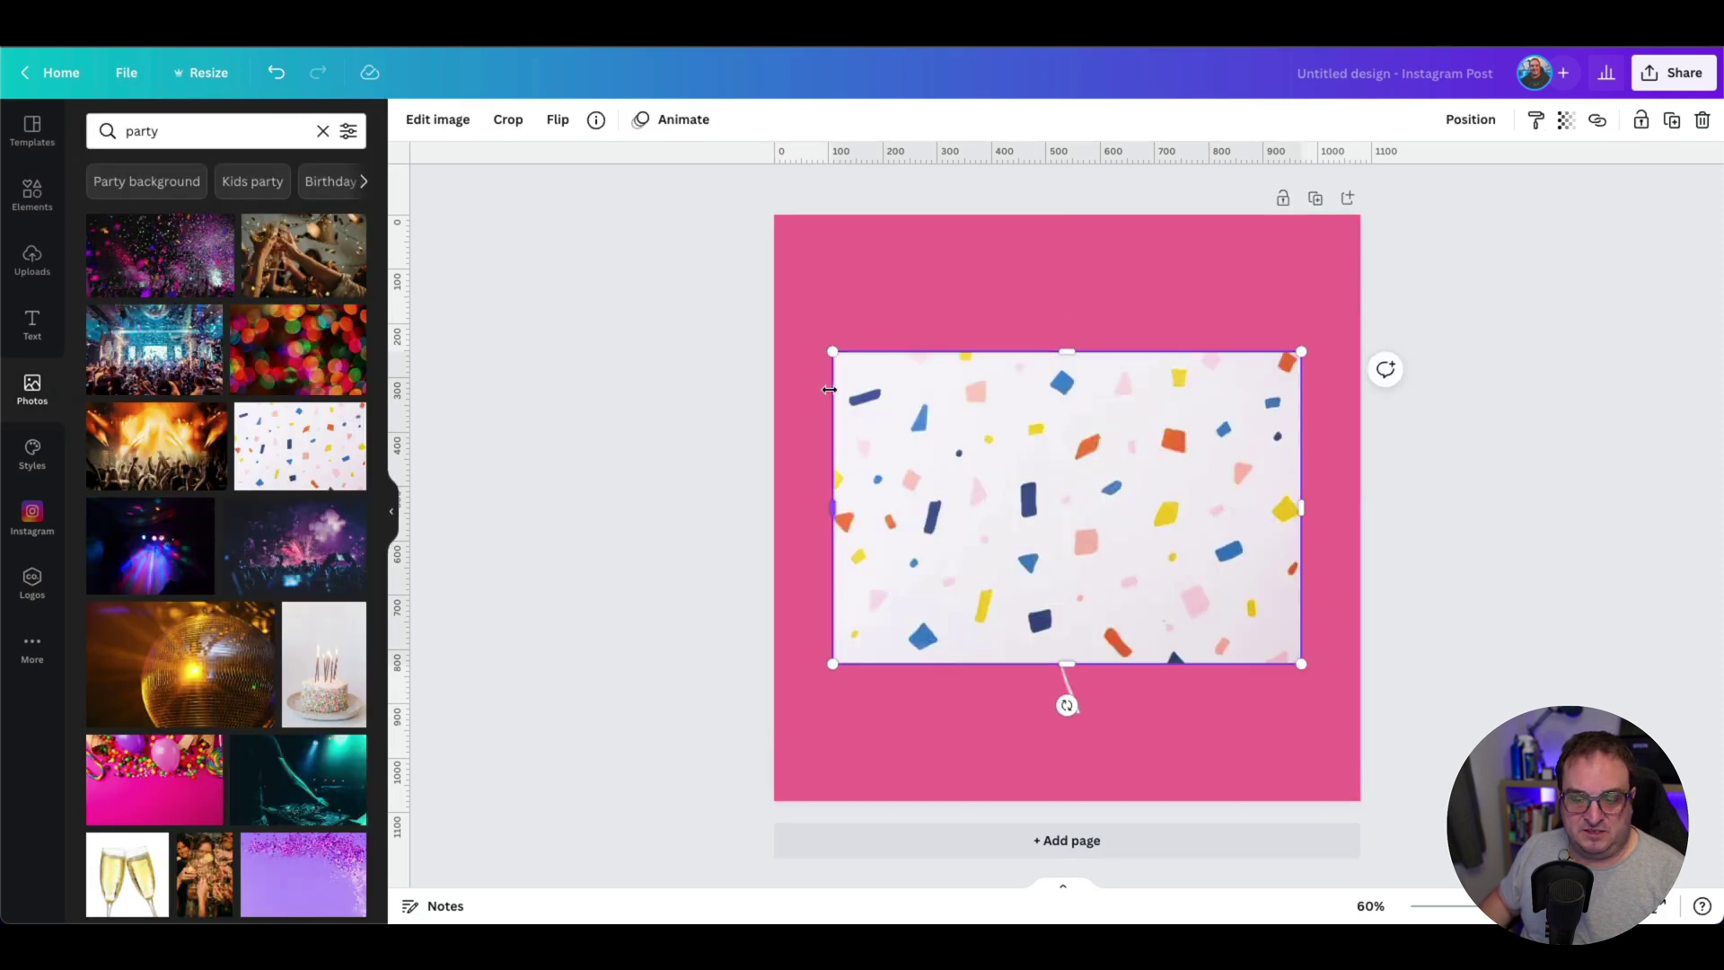
pyautogui.rightClick(900, 406)
pyautogui.click(883, 368)
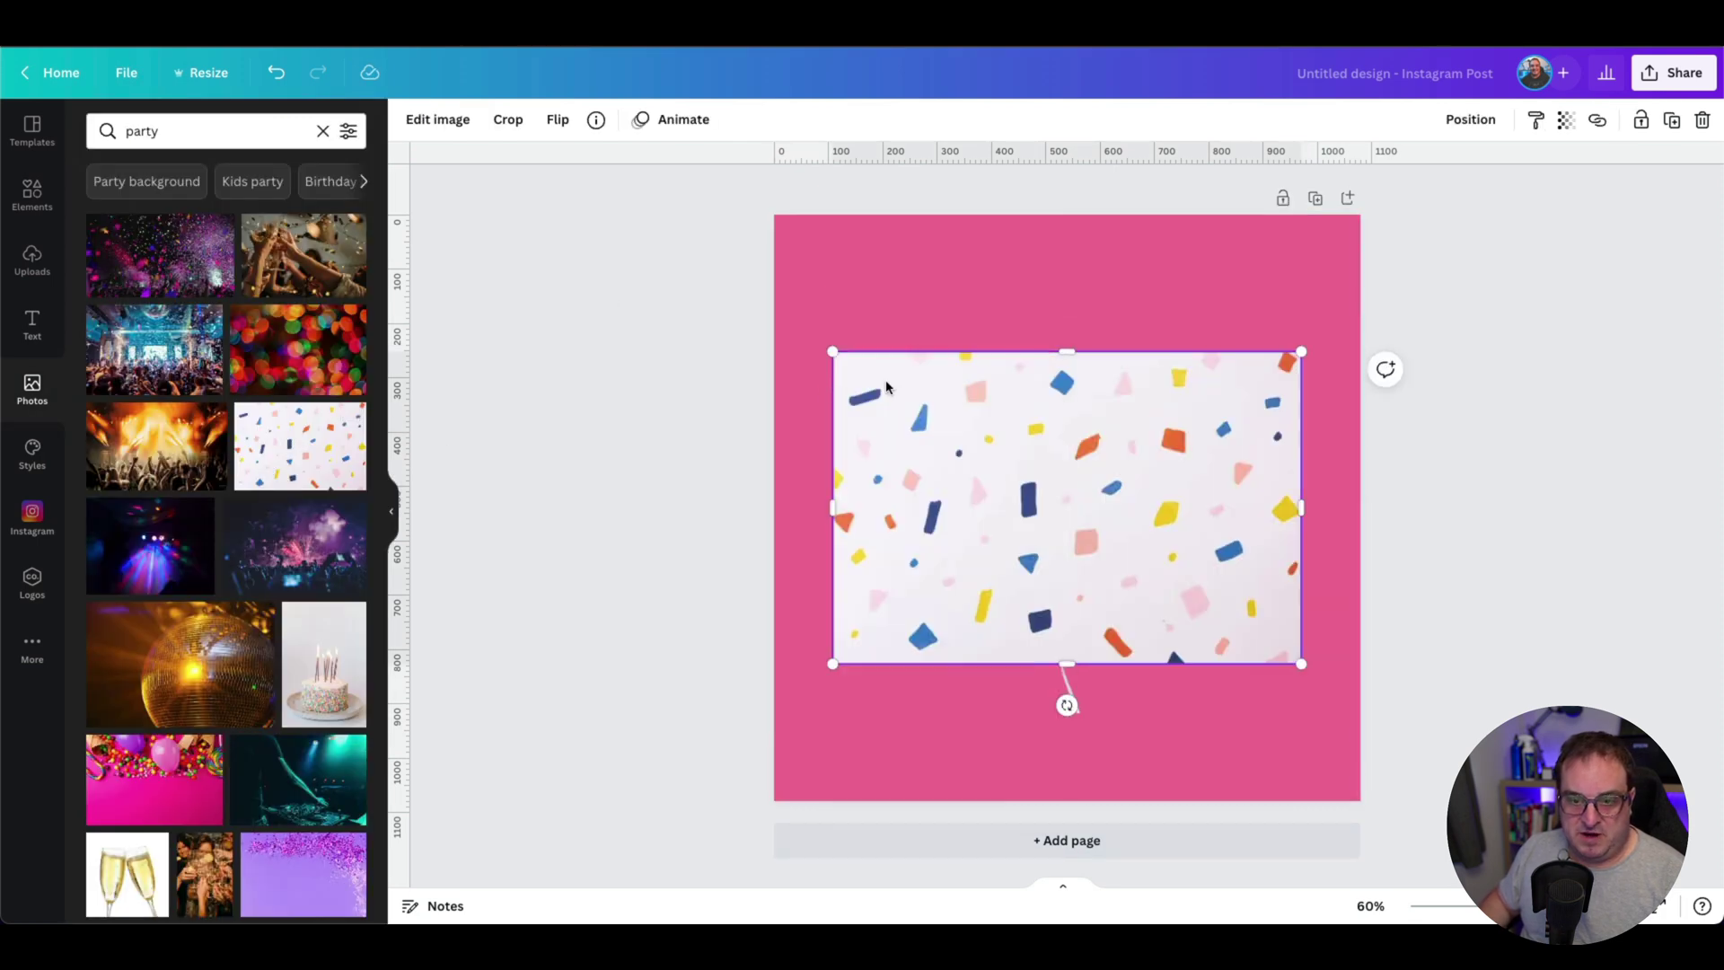
# Set the multicolored confetti image as the page background behind the balloon.
pyautogui.rightClick(886, 387)
pyautogui.click(930, 743)
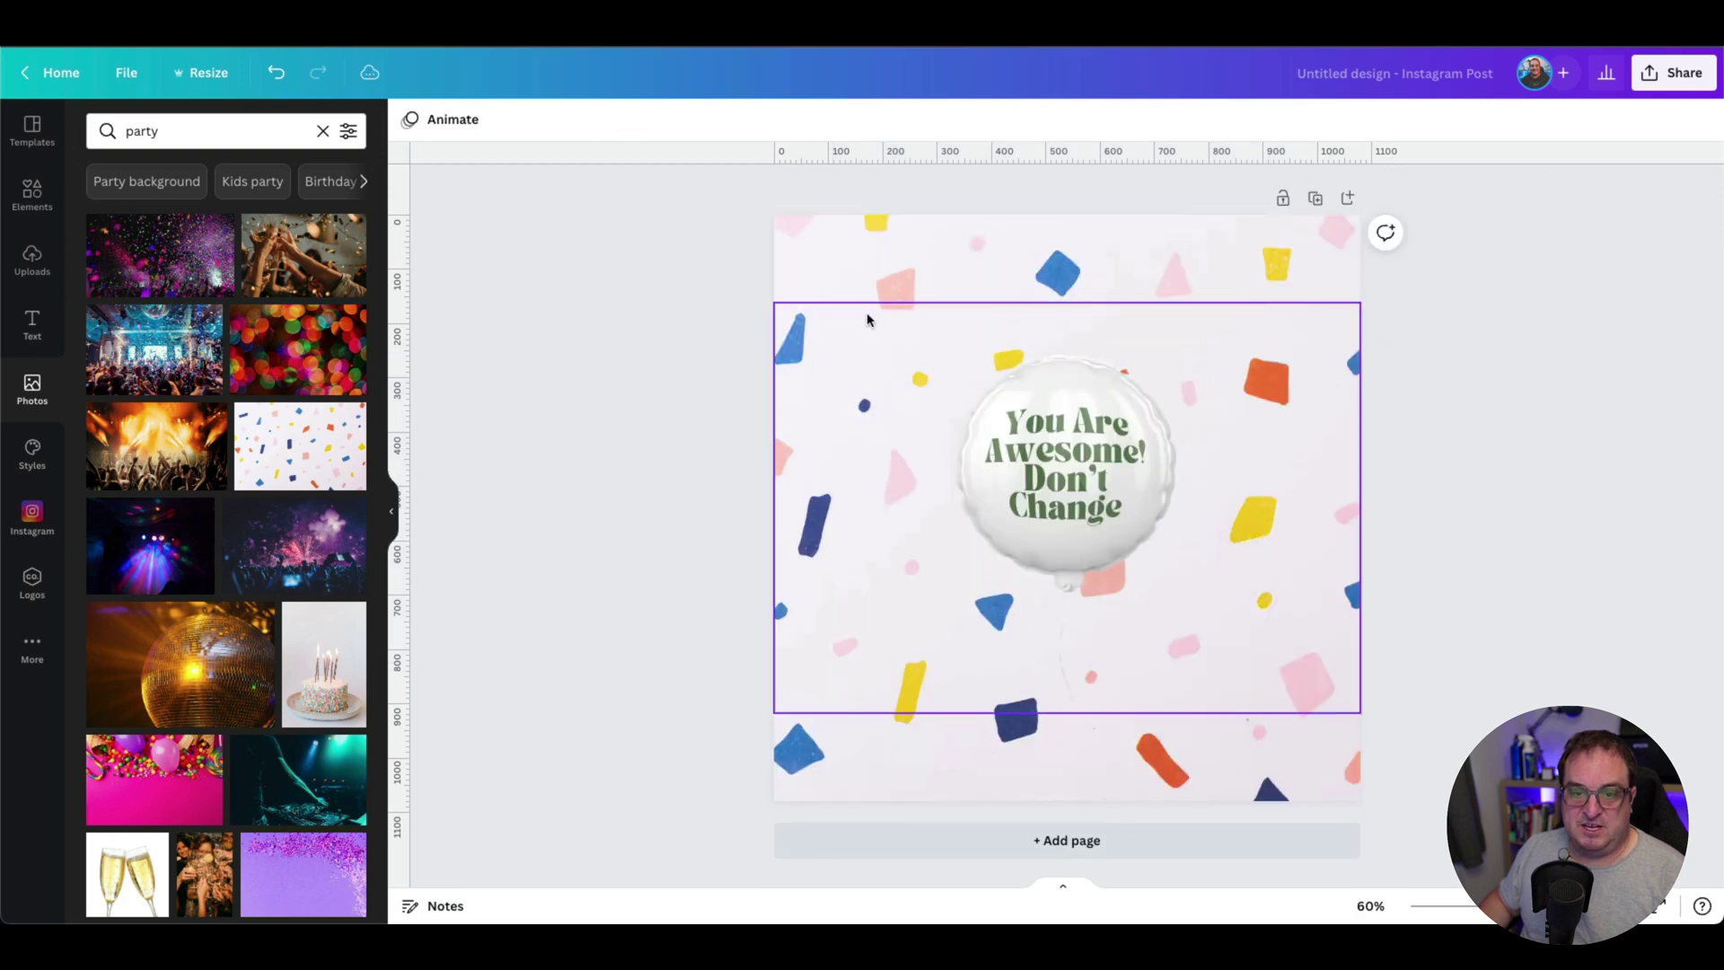
pyautogui.click(857, 239)
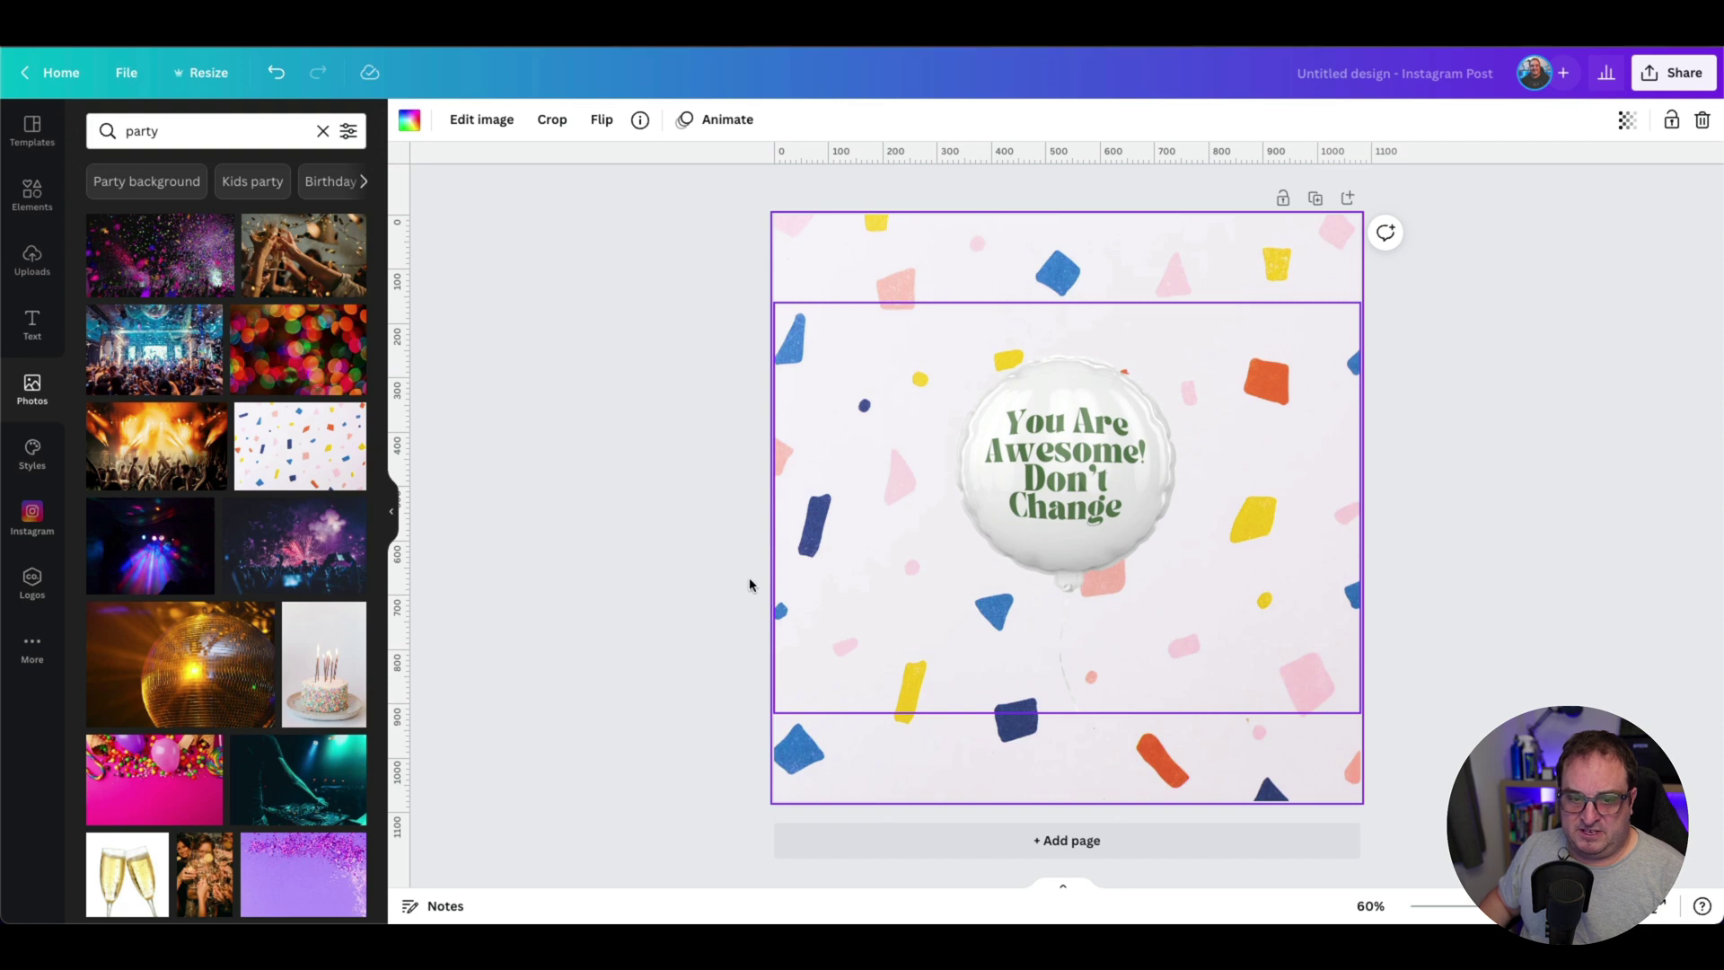
# Crop the empty space from both sides of the balloon image so its frame fits closely around the balloon.
pyautogui.click(871, 477)
pyautogui.moveTo(775, 506); pyautogui.dragTo(911, 505)
pyautogui.moveTo(1359, 506); pyautogui.dragTo(1199, 505)
# Set the confetti background's transparency to 58 so the pink page color blends through.
pyautogui.click(1213, 267)
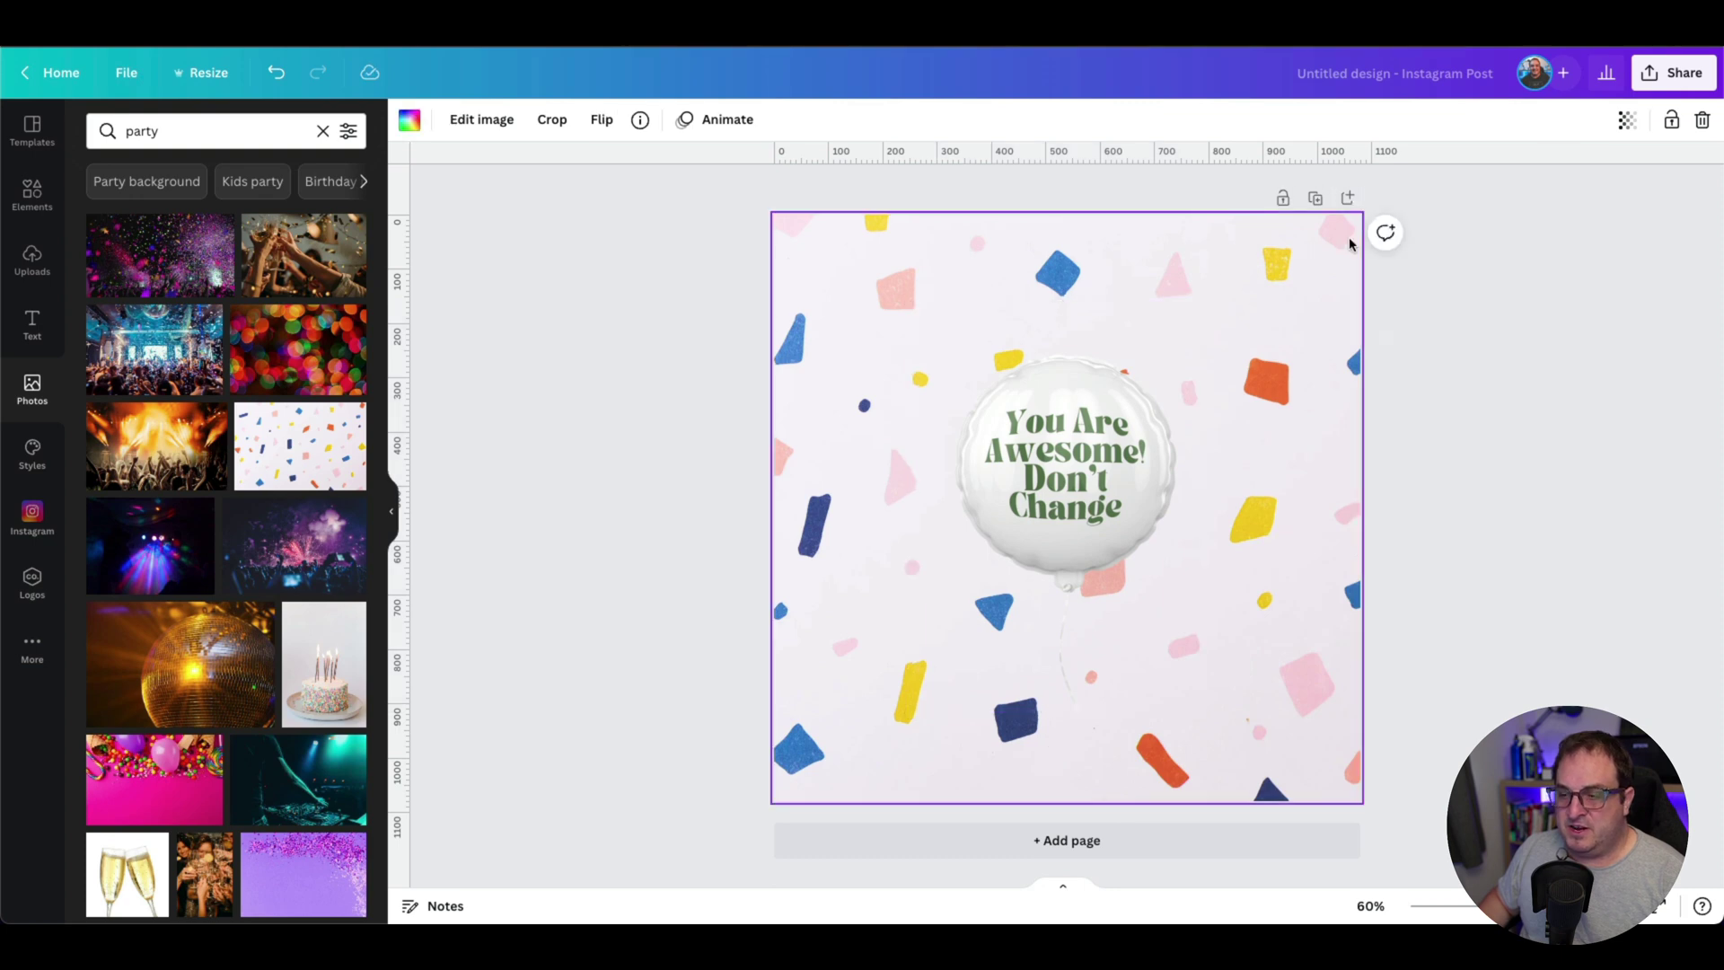
pyautogui.click(1636, 126)
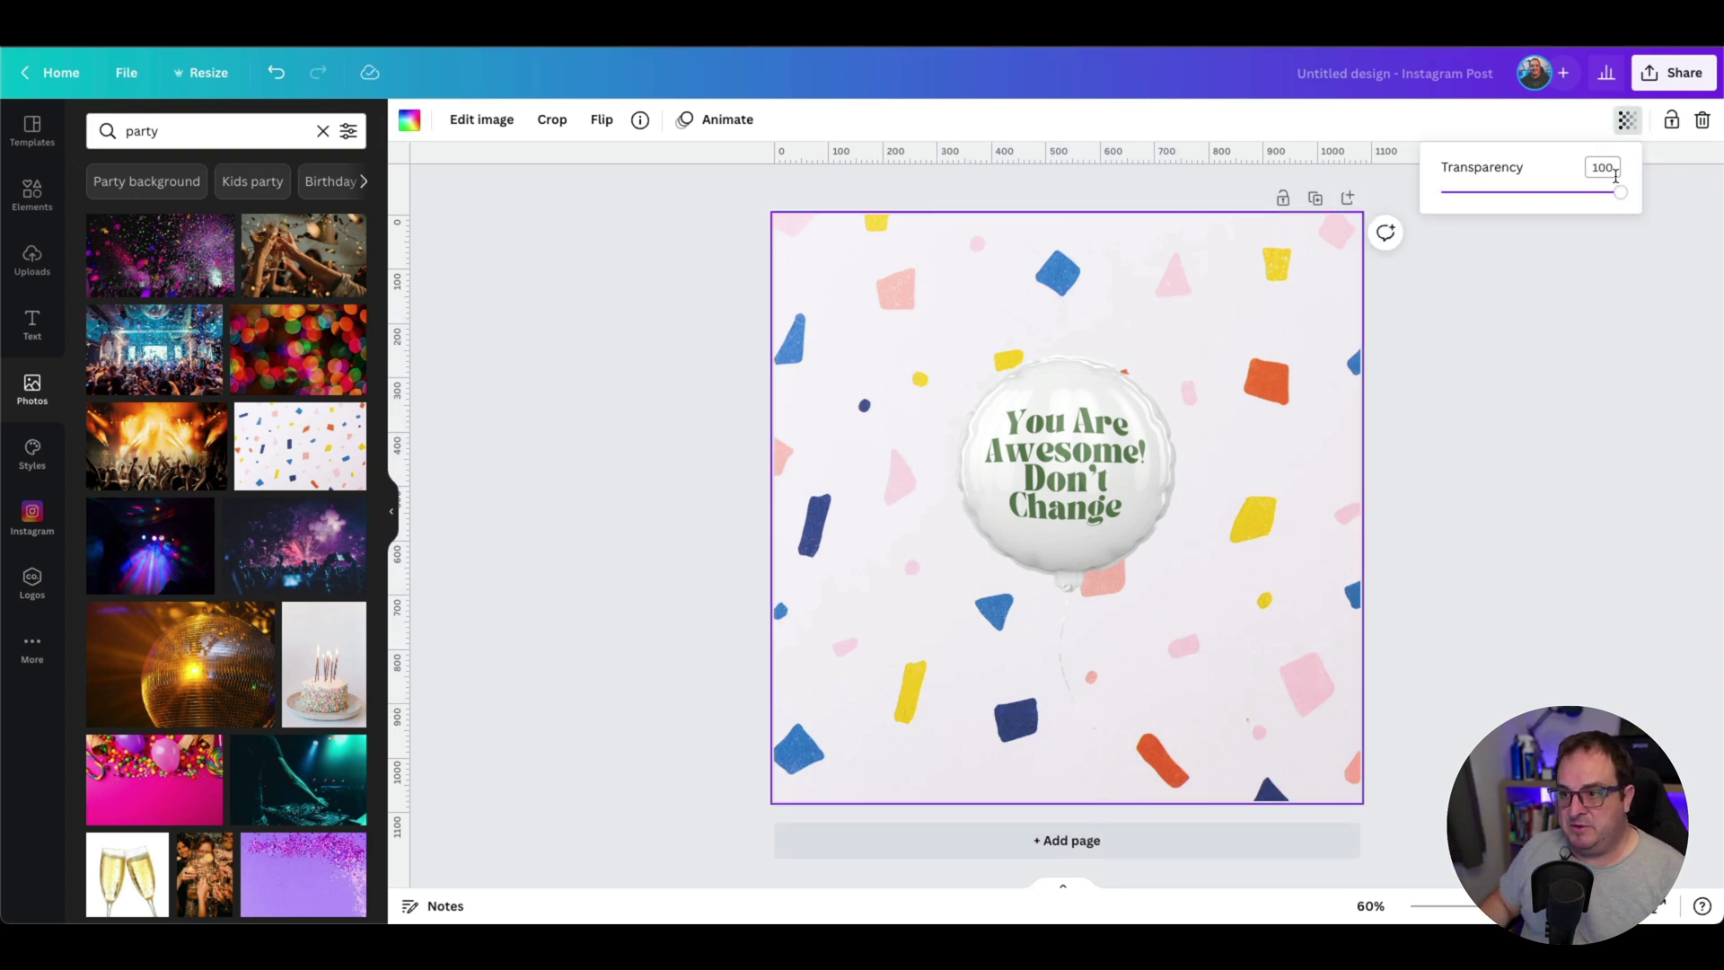
pyautogui.moveTo(1620, 193); pyautogui.dragTo(1565, 194)
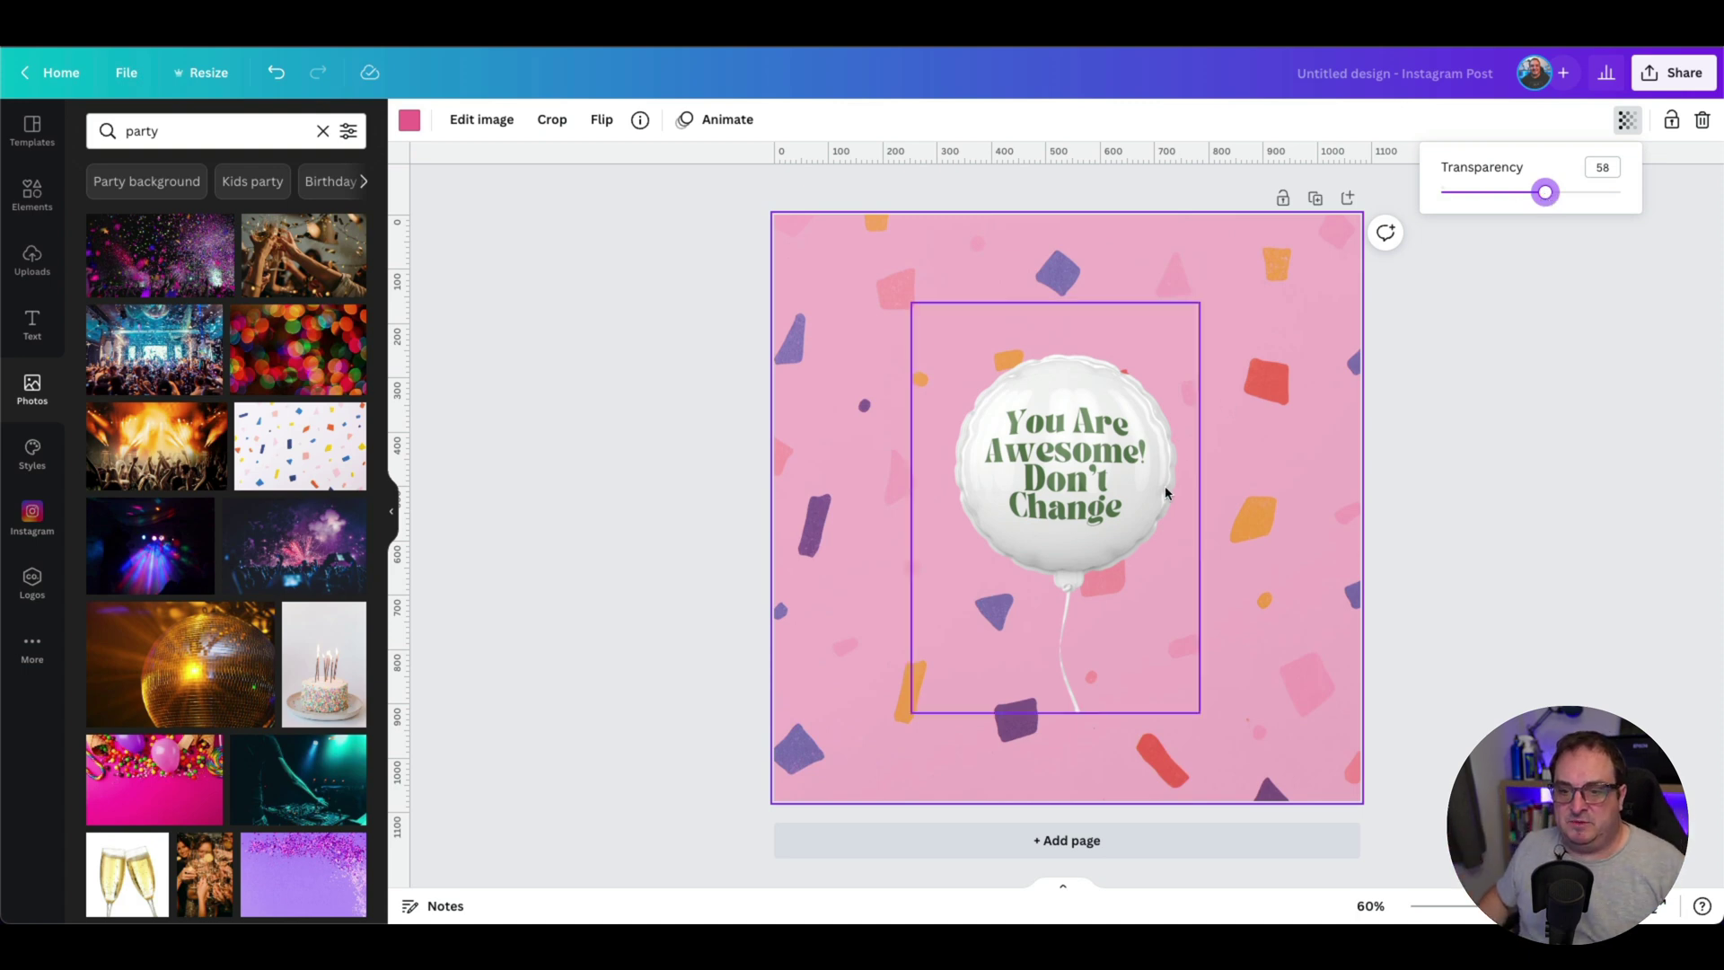
pyautogui.click(1504, 512)
# Extend the balloon image downward to enlarge the balloon, and shift it slightly within the page.
pyautogui.click(1067, 489)
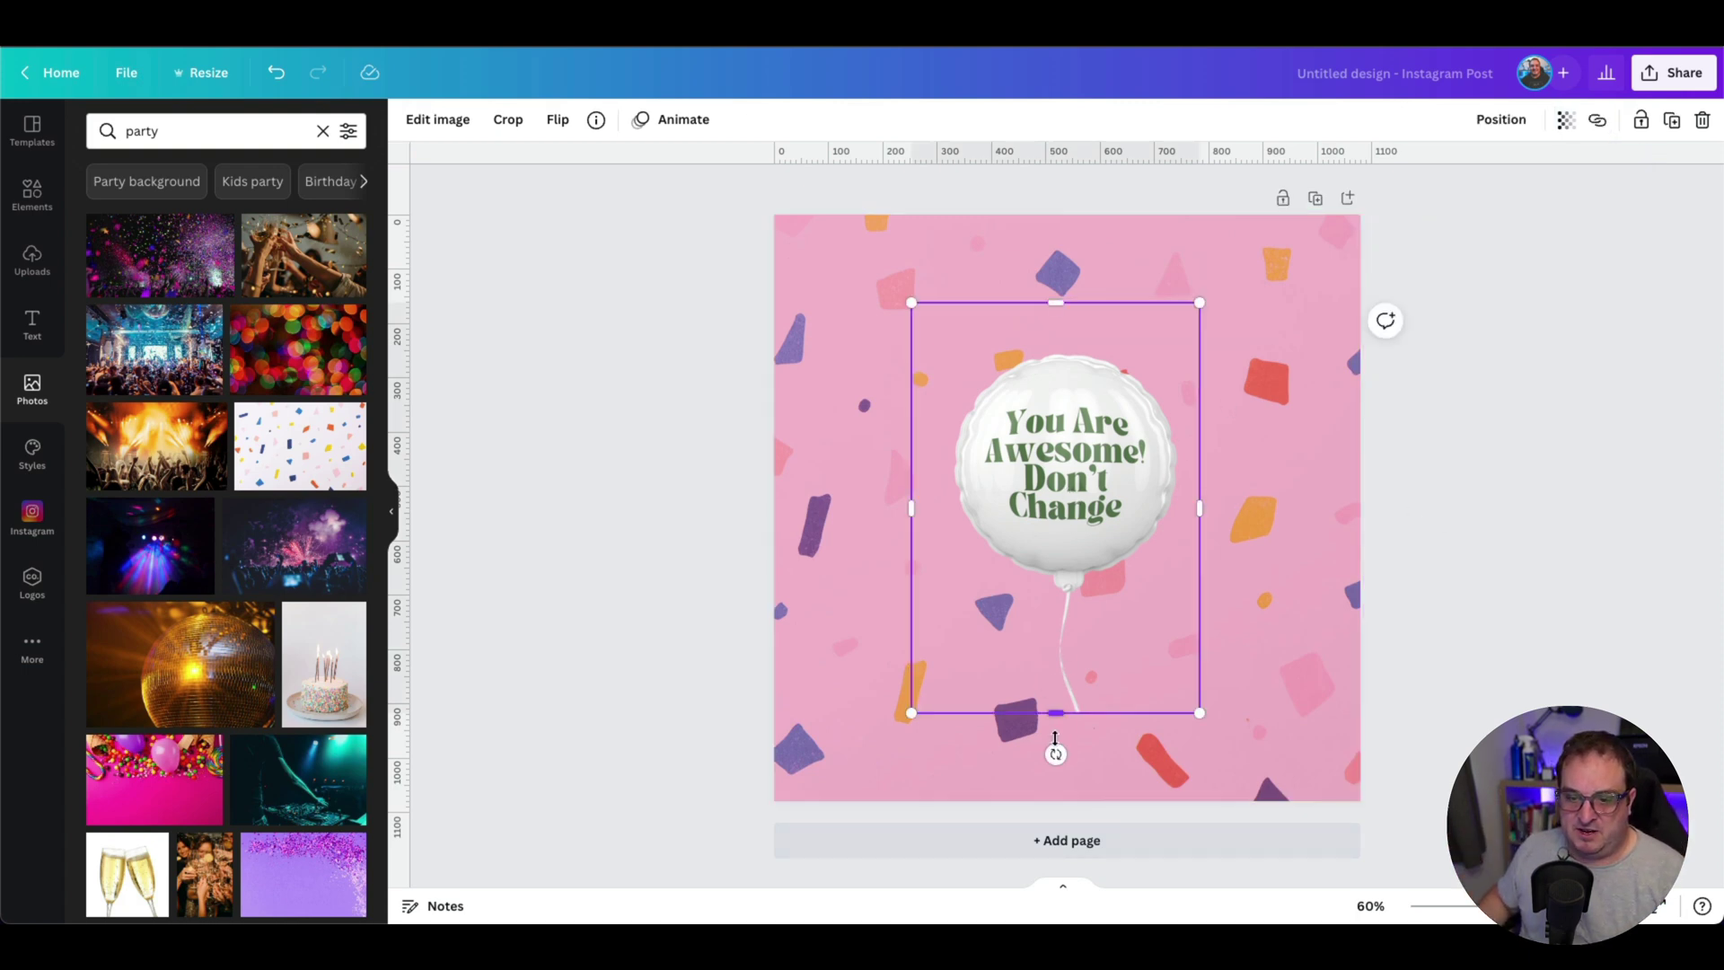
pyautogui.moveTo(1054, 736); pyautogui.dragTo(1055, 779)
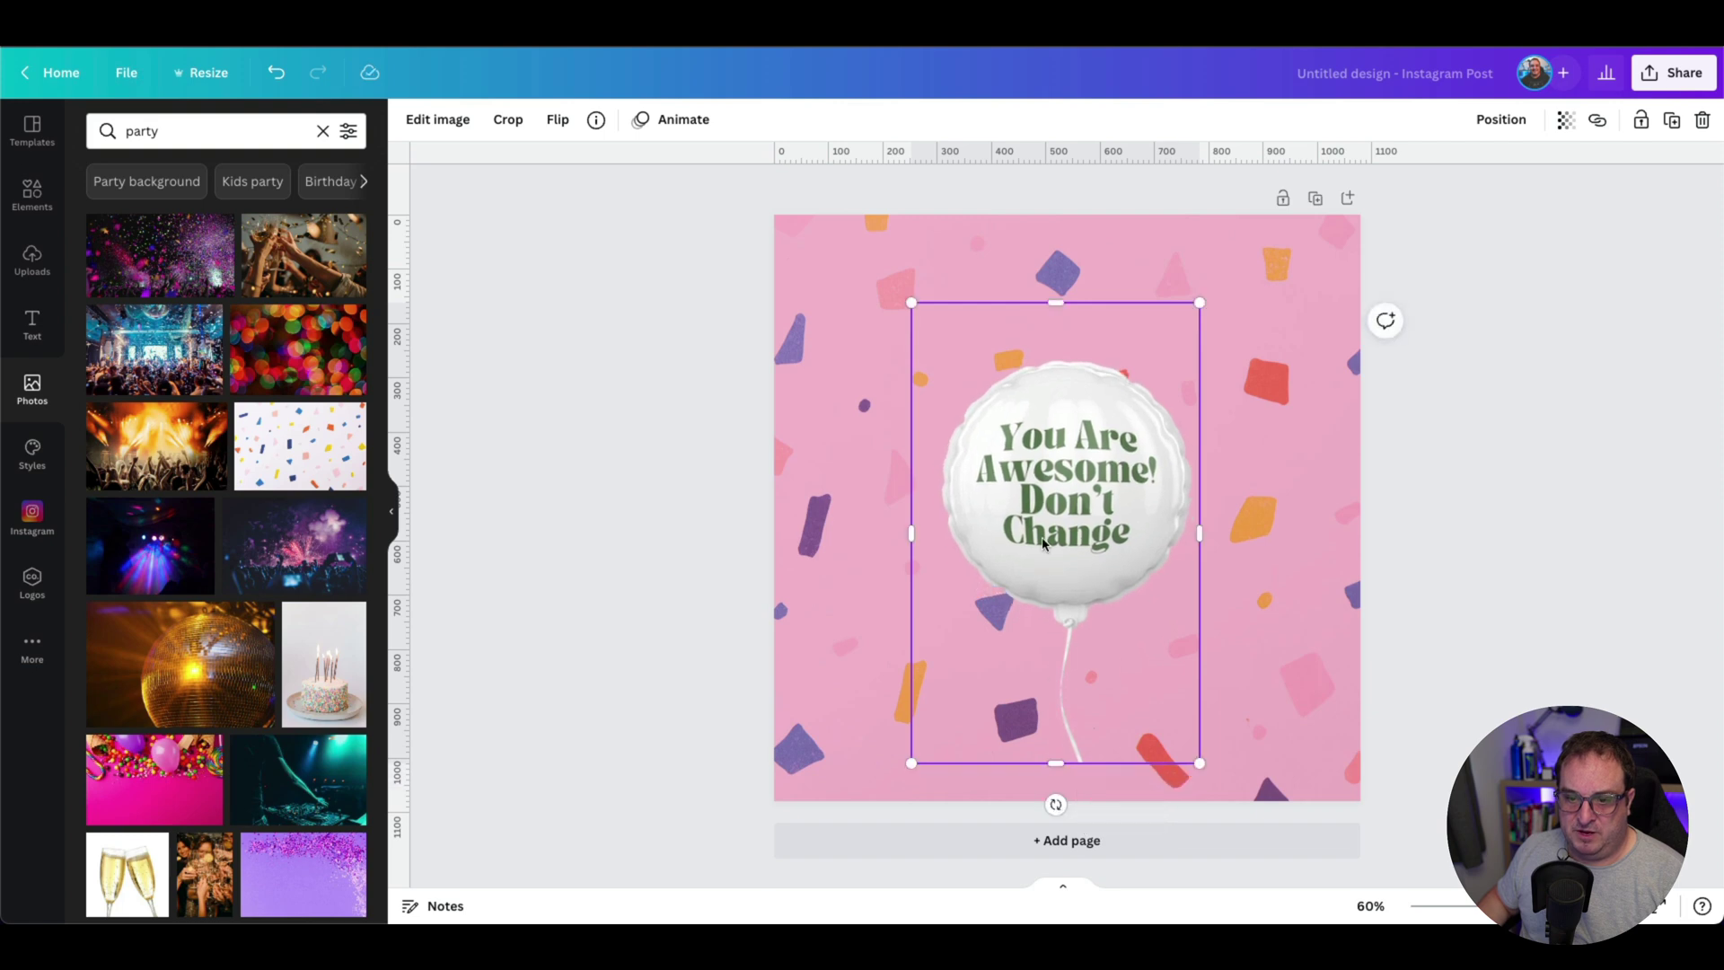
pyautogui.moveTo(1043, 543)
pyautogui.mouseDown()
pyautogui.moveTo(1032, 504)
pyautogui.moveTo(1067, 538)
pyautogui.mouseUp()
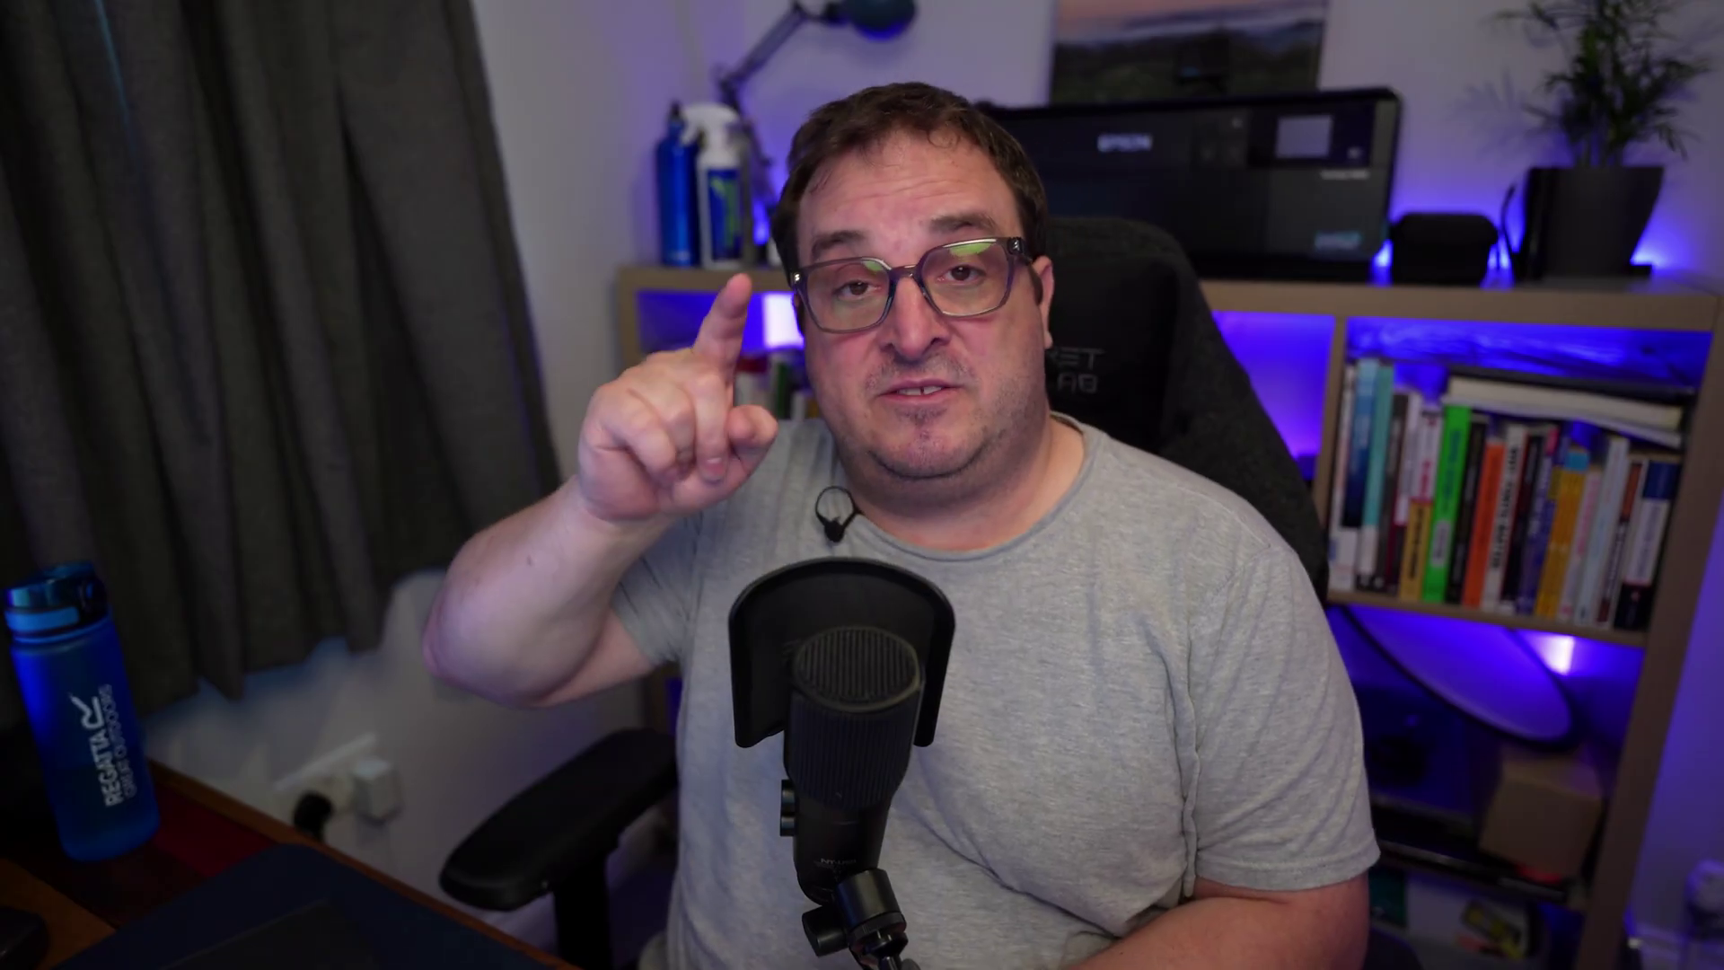